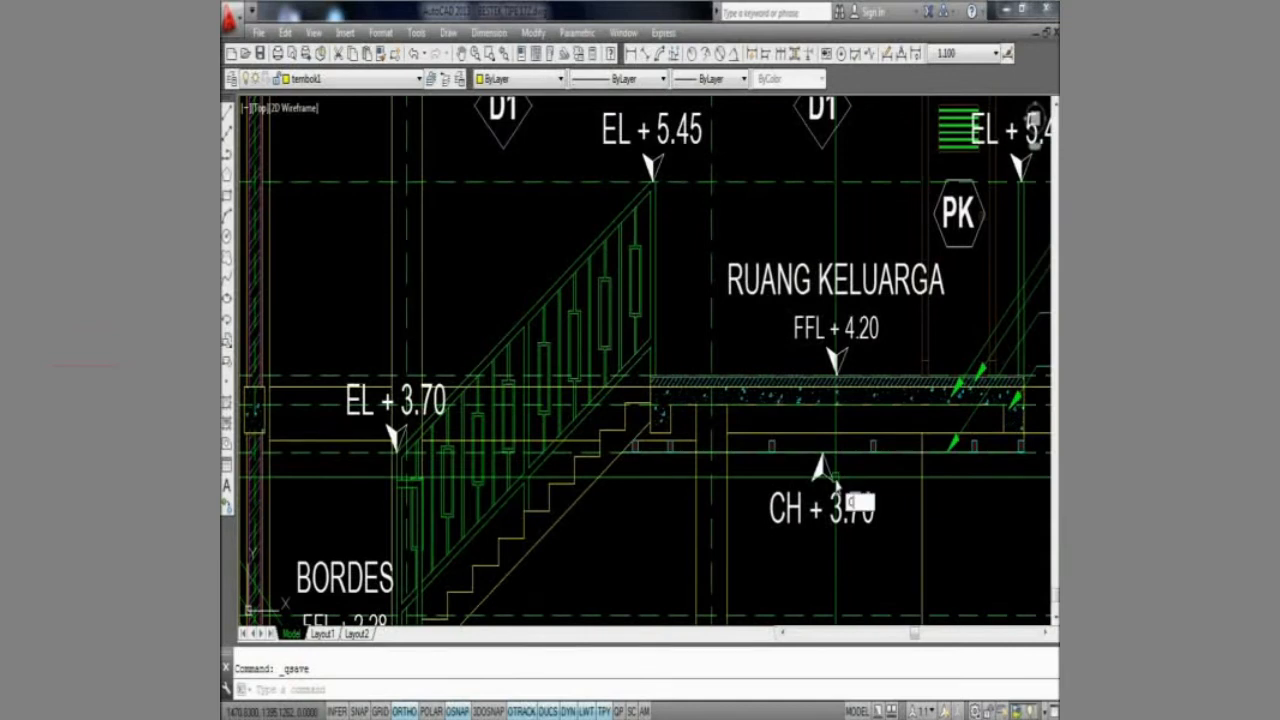
Copy the upper-floor slab section and its level lines horizontally into the empty area left of the other building section
{"action": "scroll", "coordinate": [806, 426], "scroll_direction": "up", "scroll_amount": 2}
{"action": "left_click", "coordinate": [777, 322]}
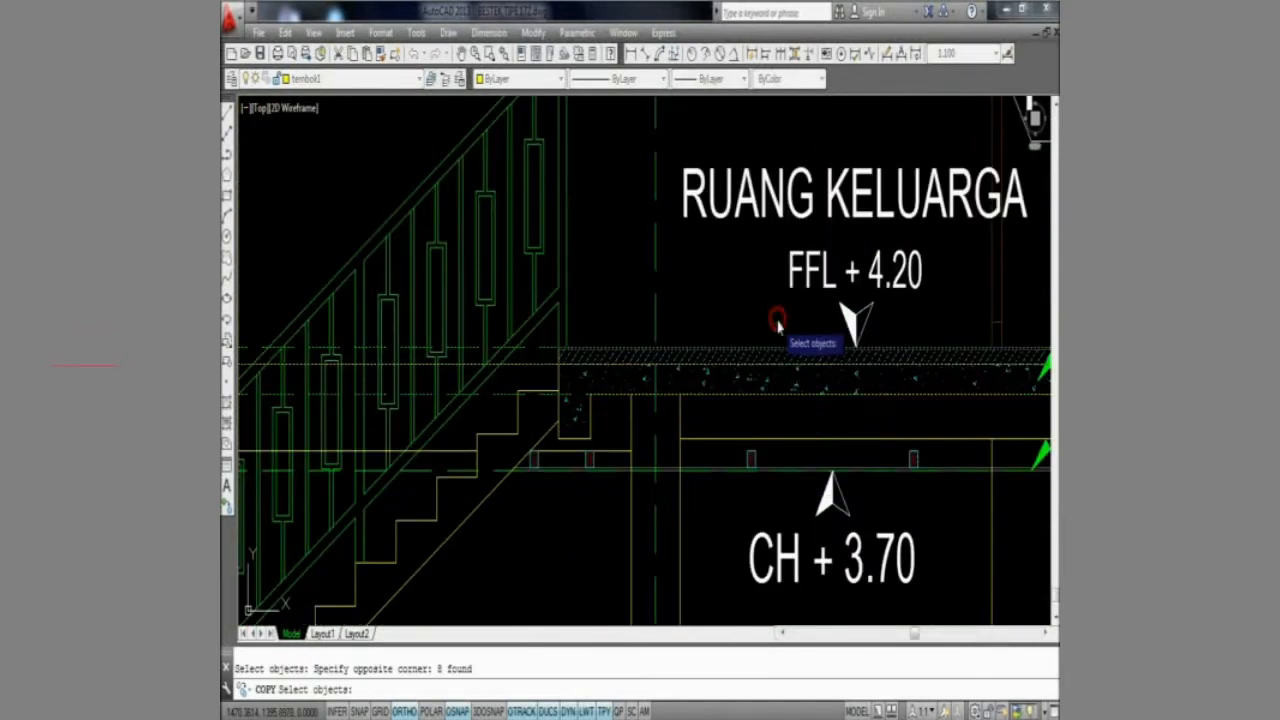
{"action": "key", "text": "Return"}
{"action": "left_click", "coordinate": [776, 322]}
{"action": "scroll", "coordinate": [977, 344], "scroll_direction": "down", "scroll_amount": 5}
{"action": "middle_click_drag", "start_coordinate": [762, 404], "coordinate": [870, 424]}
{"action": "middle_click_drag", "start_coordinate": [707, 427], "coordinate": [886, 423]}
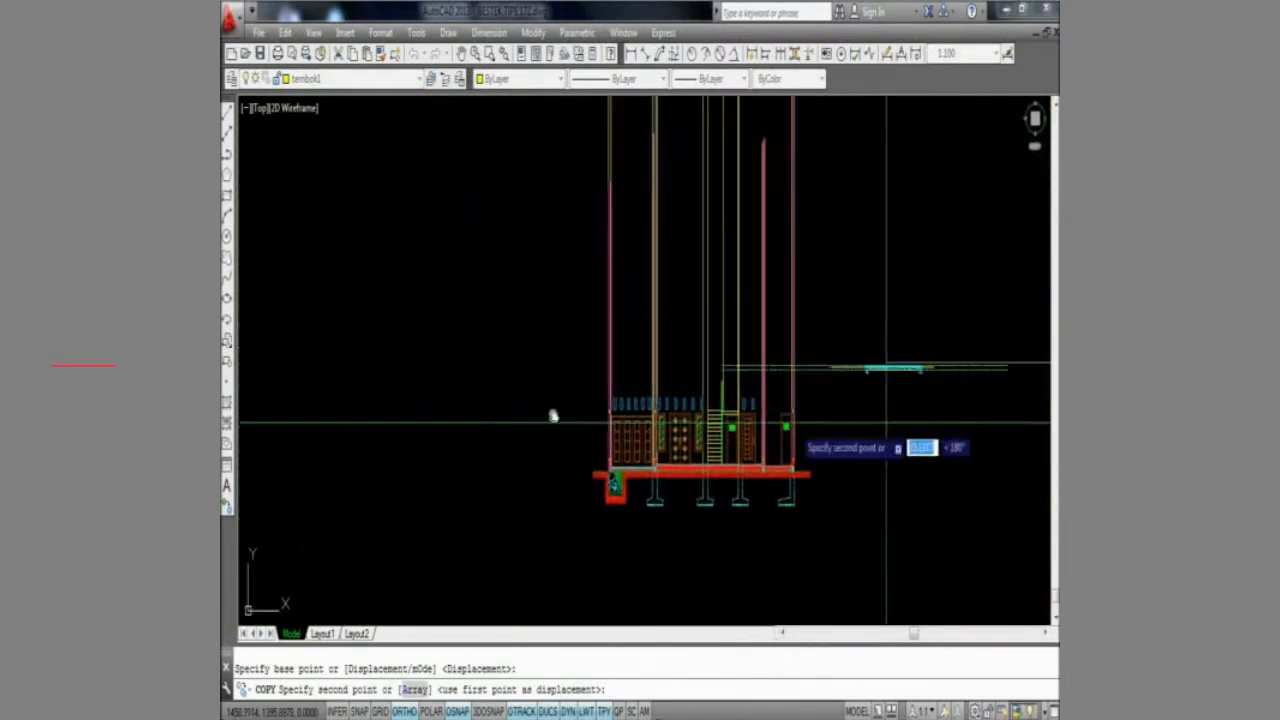
{"action": "left_click", "coordinate": [478, 409]}
{"action": "key", "text": "Return"}
Delete the dashed lines, beam outlines, hatches and vertical end line from the copied slab, keeping its horizontal lines
{"action": "scroll", "coordinate": [528, 384], "scroll_direction": "up", "scroll_amount": 4}
{"action": "middle_click_drag", "start_coordinate": [580, 371], "coordinate": [685, 420]}
{"action": "left_click", "coordinate": [690, 424]}
{"action": "left_click", "coordinate": [654, 306]}
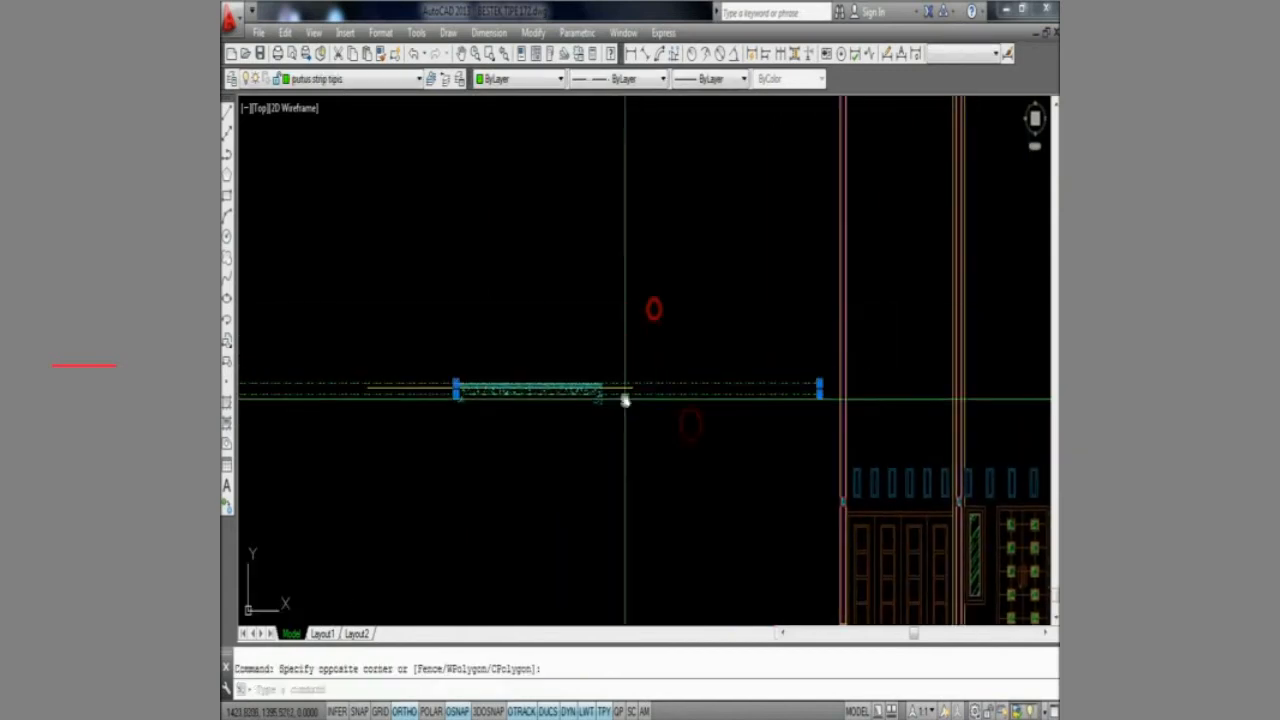
{"action": "left_click", "coordinate": [622, 418]}
{"action": "left_click", "coordinate": [583, 405]}
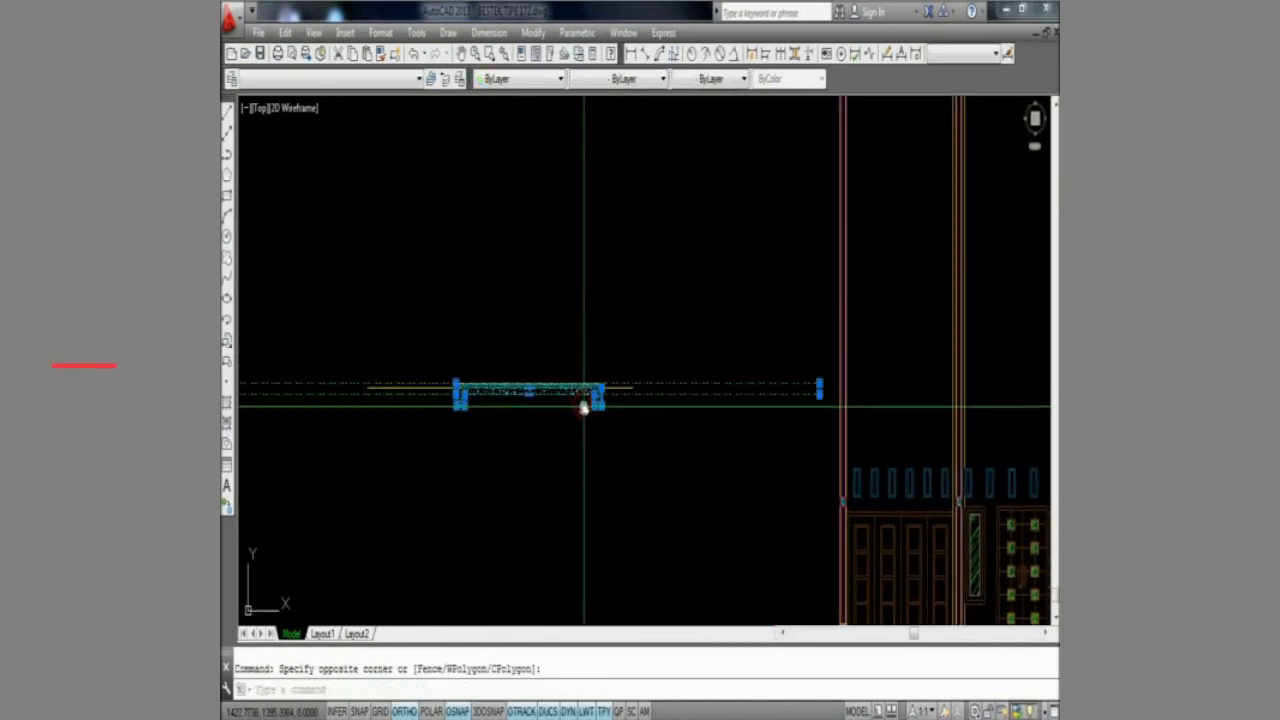
{"action": "key", "text": "Delete"}
{"action": "scroll", "coordinate": [599, 392], "scroll_direction": "up", "scroll_amount": 6}
{"action": "left_click", "coordinate": [598, 348]}
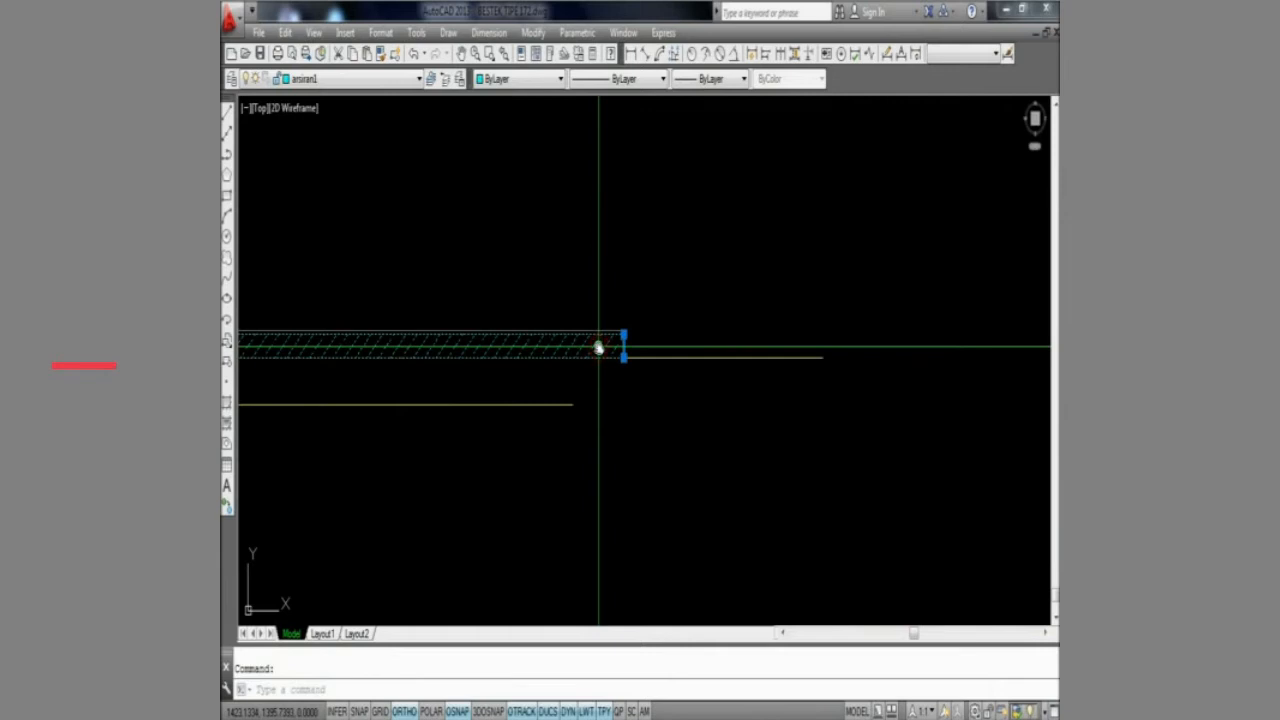
{"action": "key", "text": "Delete"}
Stretch the right ends of the copied slab's horizontal lines past the rightmost wall of the building section
{"action": "scroll", "coordinate": [623, 455], "scroll_direction": "down", "scroll_amount": 3}
{"action": "type", "text": "s"}
{"action": "key", "text": "Return"}
{"action": "left_click", "coordinate": [723, 487]}
{"action": "left_click", "coordinate": [540, 358]}
{"action": "key", "text": "Return"}
{"action": "left_click", "coordinate": [540, 358]}
{"action": "middle_click_drag", "start_coordinate": [759, 384], "coordinate": [436, 398]}
{"action": "scroll", "coordinate": [443, 402], "scroll_direction": "down", "scroll_amount": 2}
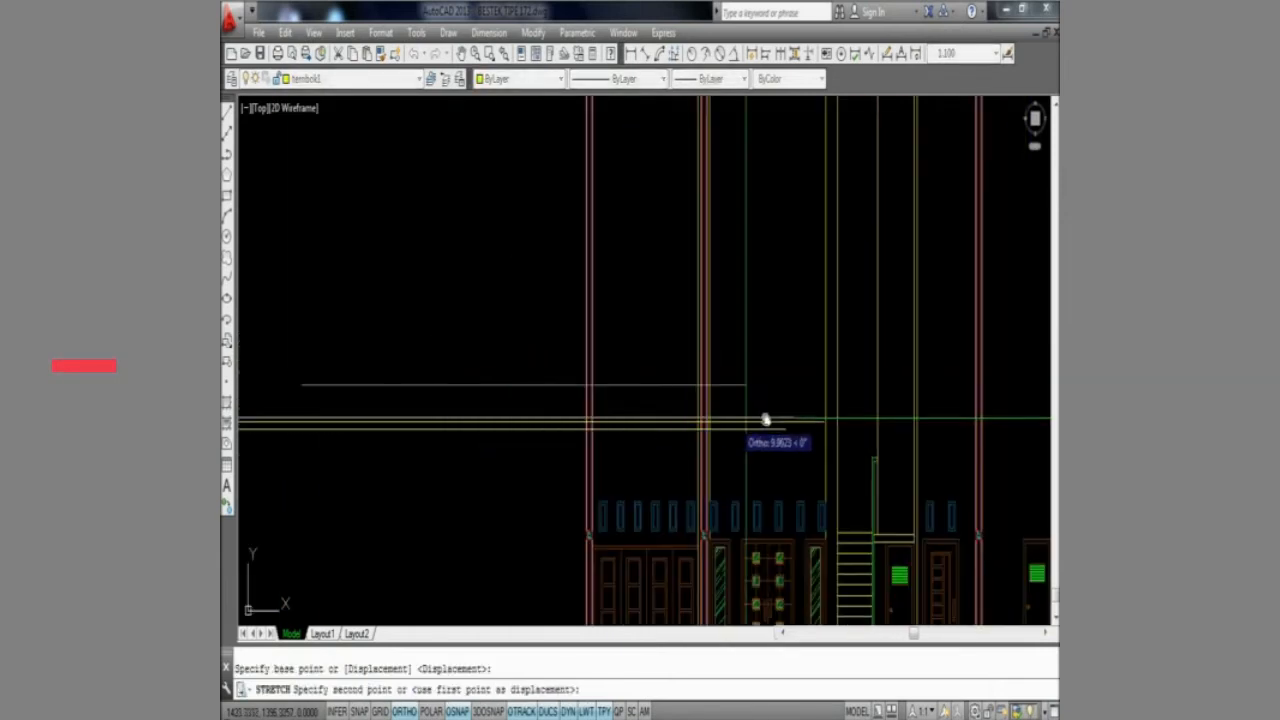
{"action": "middle_click_drag", "start_coordinate": [790, 418], "coordinate": [553, 432]}
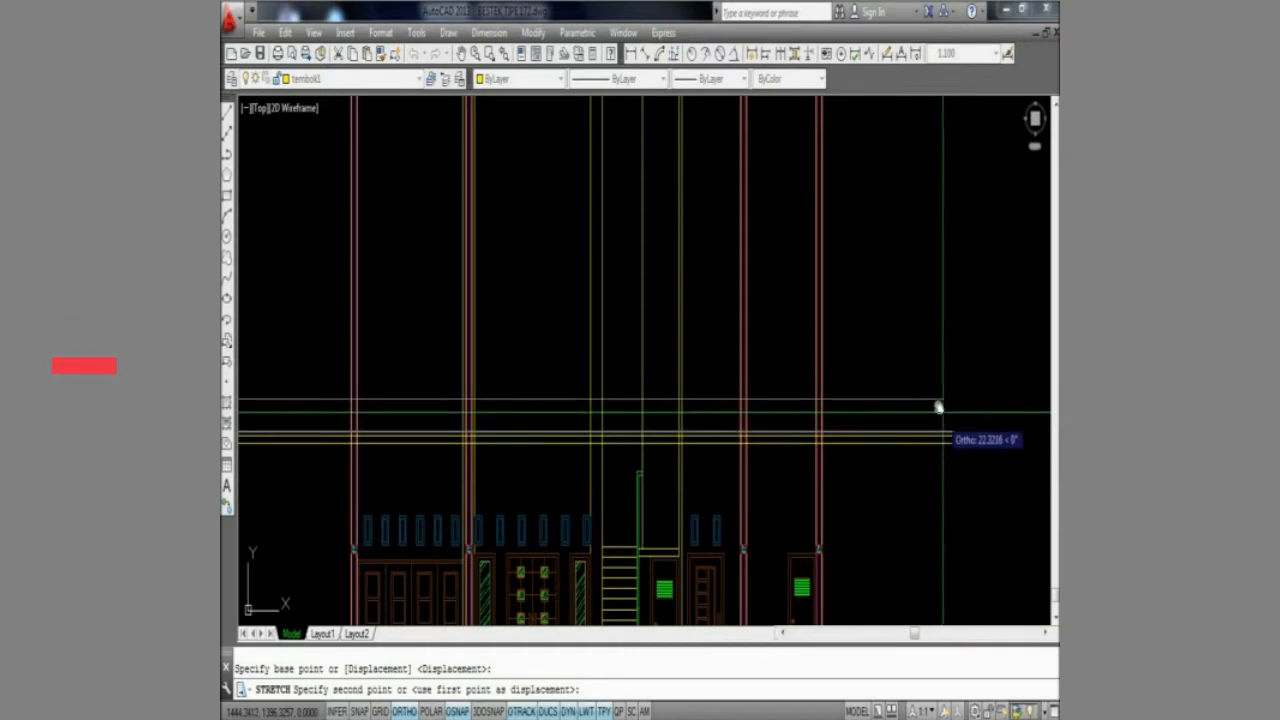
{"action": "left_click", "coordinate": [934, 405]}
Offset the slab's top yellow line 0.35 downward to form the beam's bottom line
{"action": "middle_click_drag", "start_coordinate": [673, 486], "coordinate": [729, 476]}
{"action": "scroll", "coordinate": [745, 468], "scroll_direction": "down", "scroll_amount": 3}
{"action": "scroll", "coordinate": [786, 389], "scroll_direction": "up", "scroll_amount": 6}
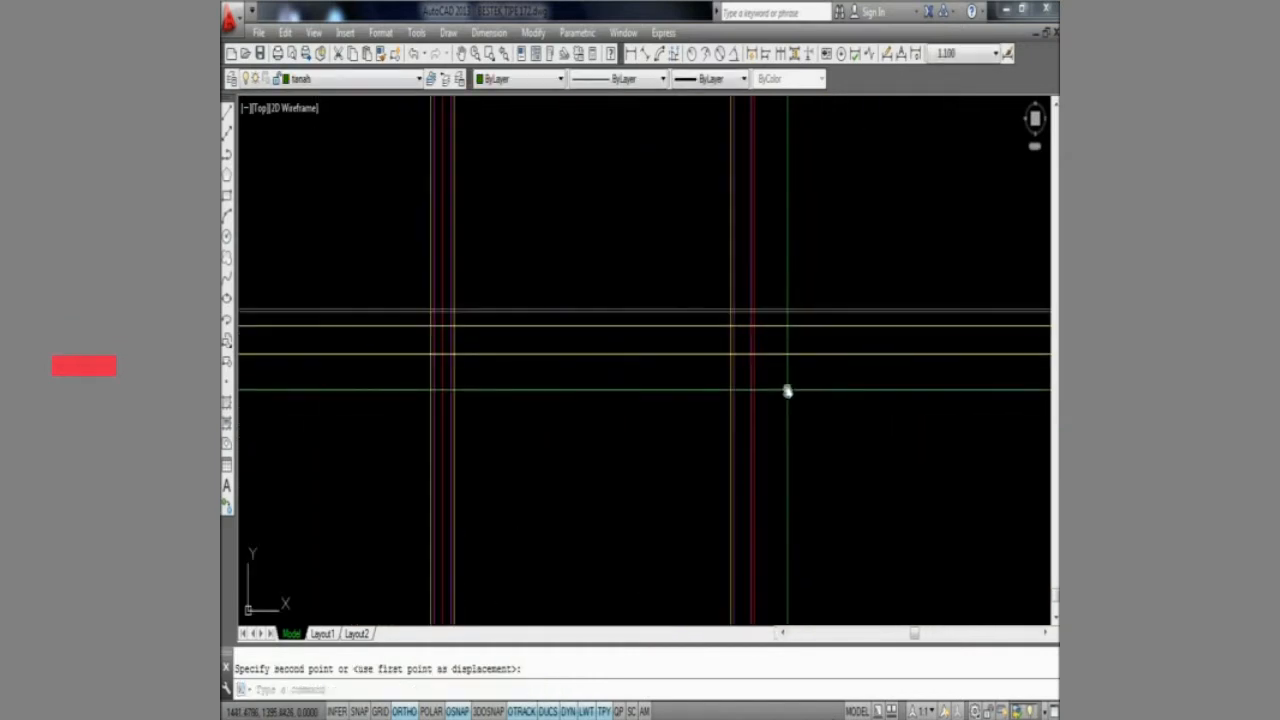
{"action": "type", "text": "o"}
{"action": "key", "text": "Return"}
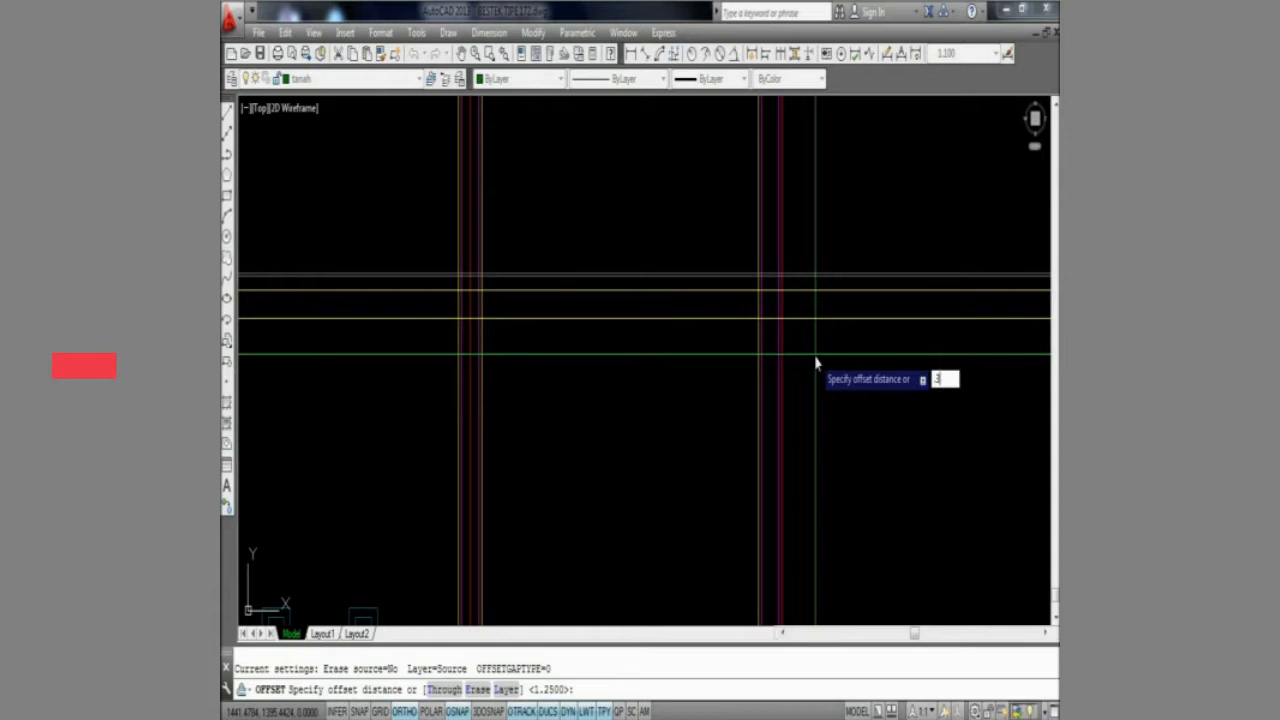
{"action": "type", "text": "35"}
{"action": "key", "text": "Return"}
{"action": "left_click", "coordinate": [806, 290]}
{"action": "left_click", "coordinate": [829, 445]}
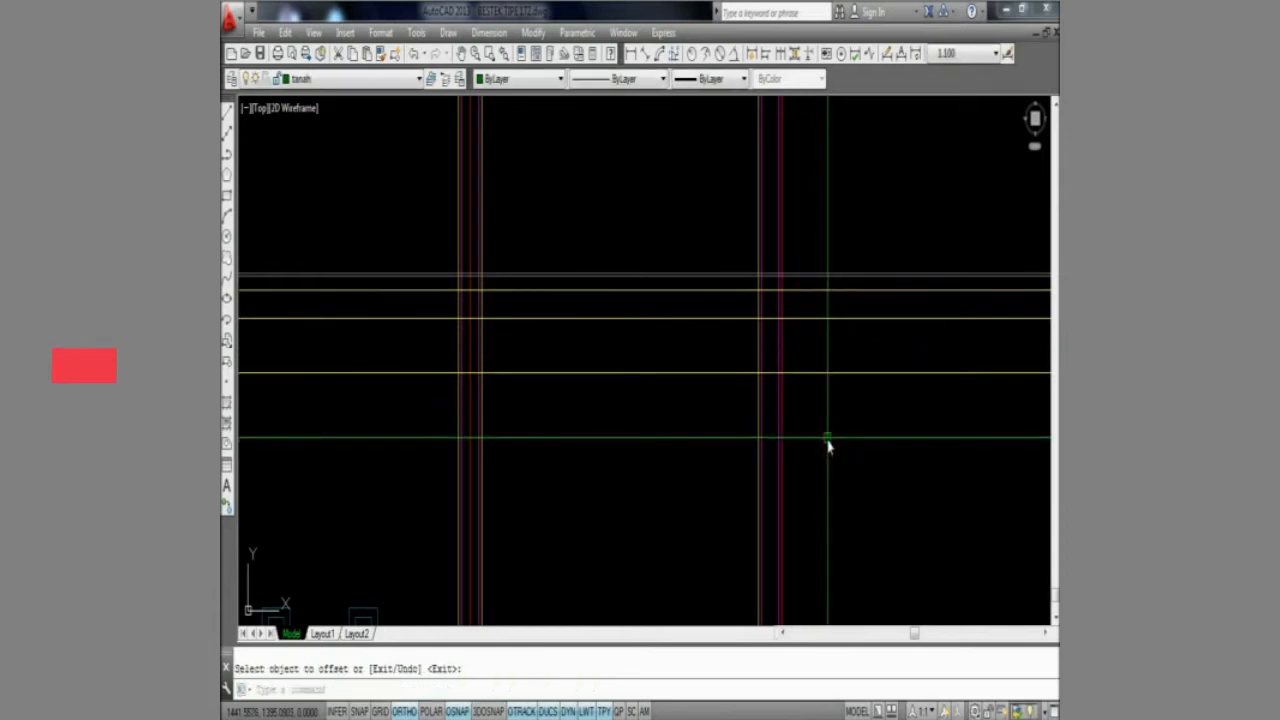
Hide the as layer and offset the rightmost wall's outer line 0.2 inward for the beam's side
{"action": "left_click", "coordinate": [400, 80]}
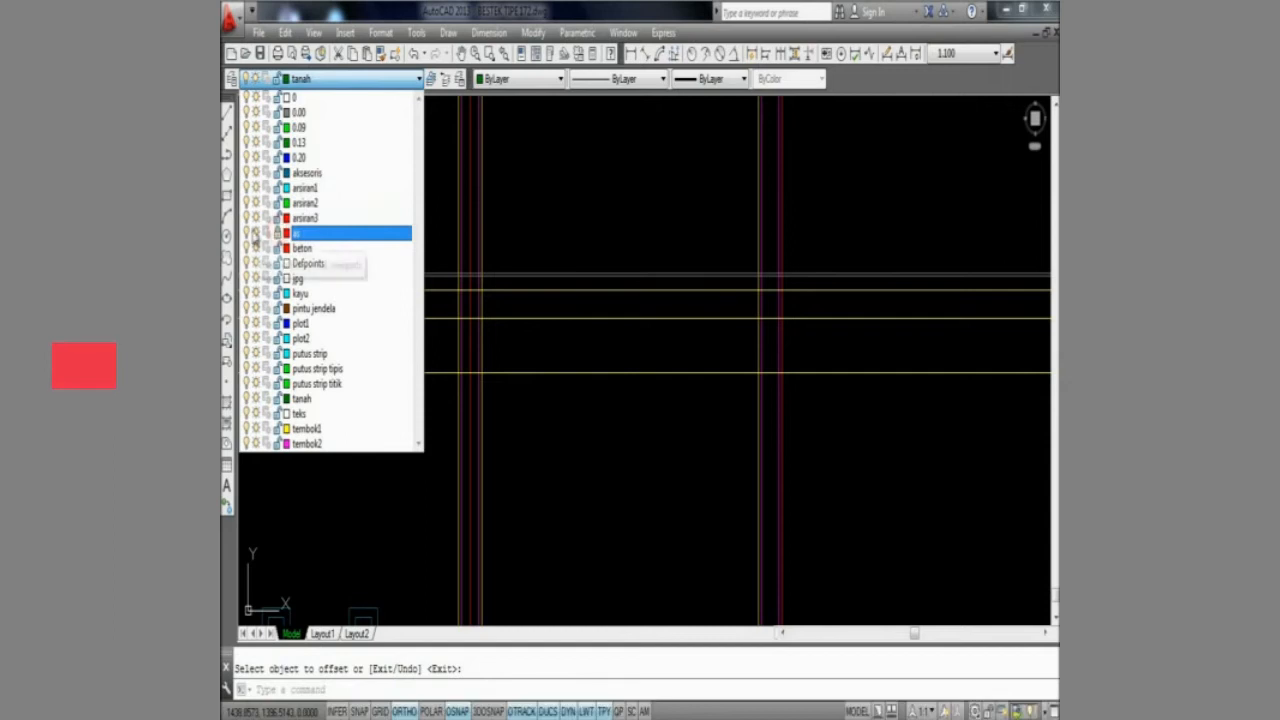
{"action": "left_click", "coordinate": [714, 352]}
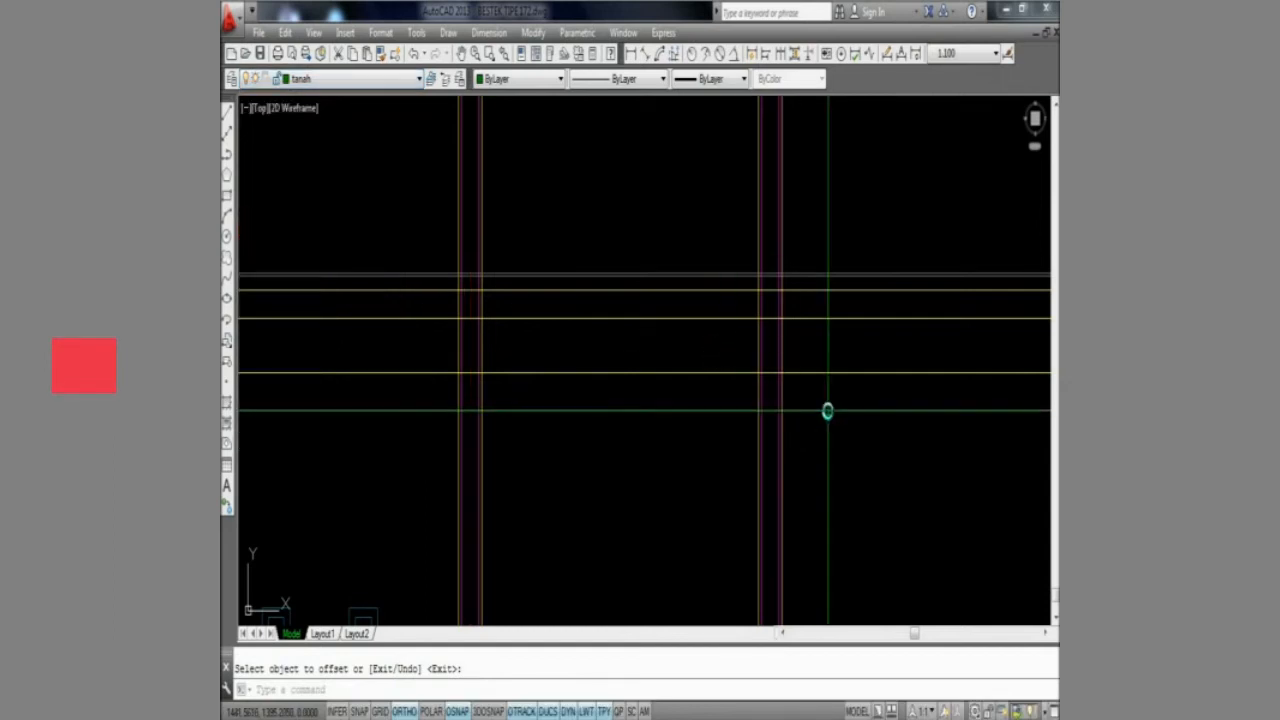
{"action": "key", "text": "Return"}
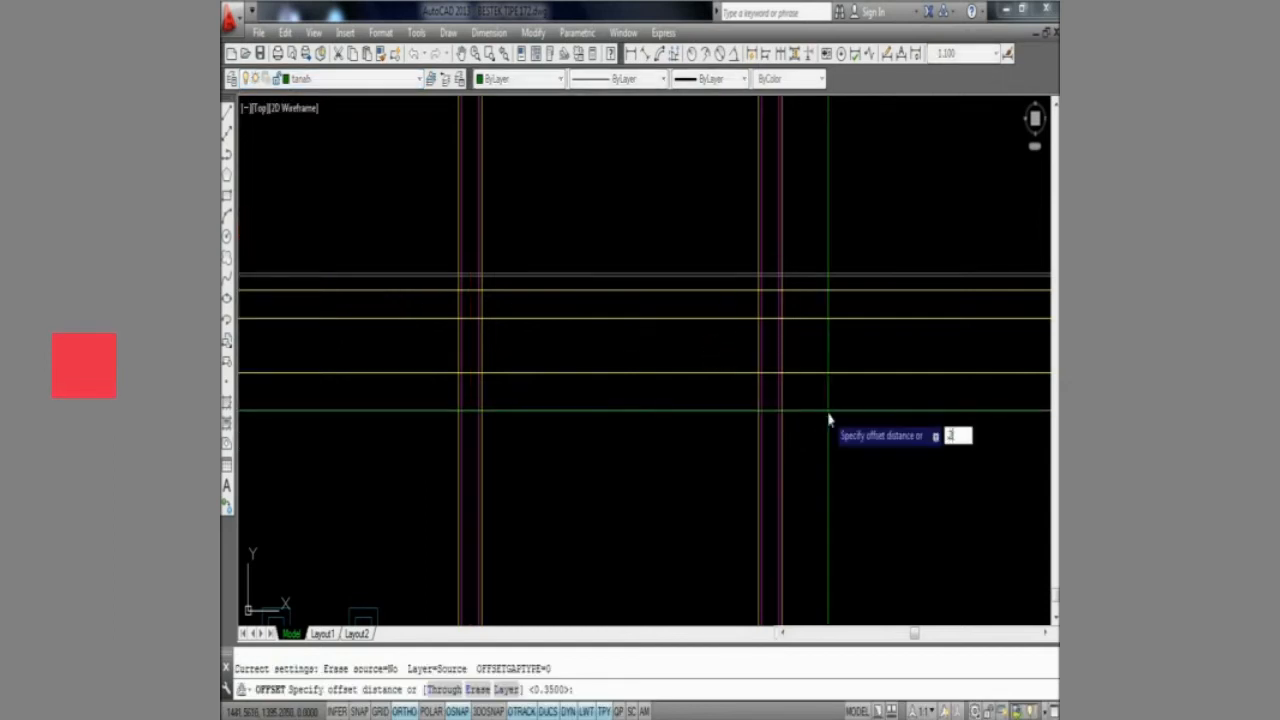
{"action": "type", "text": "2"}
{"action": "key", "text": "Return"}
{"action": "left_click", "coordinate": [780, 397]}
{"action": "left_click", "coordinate": [706, 430]}
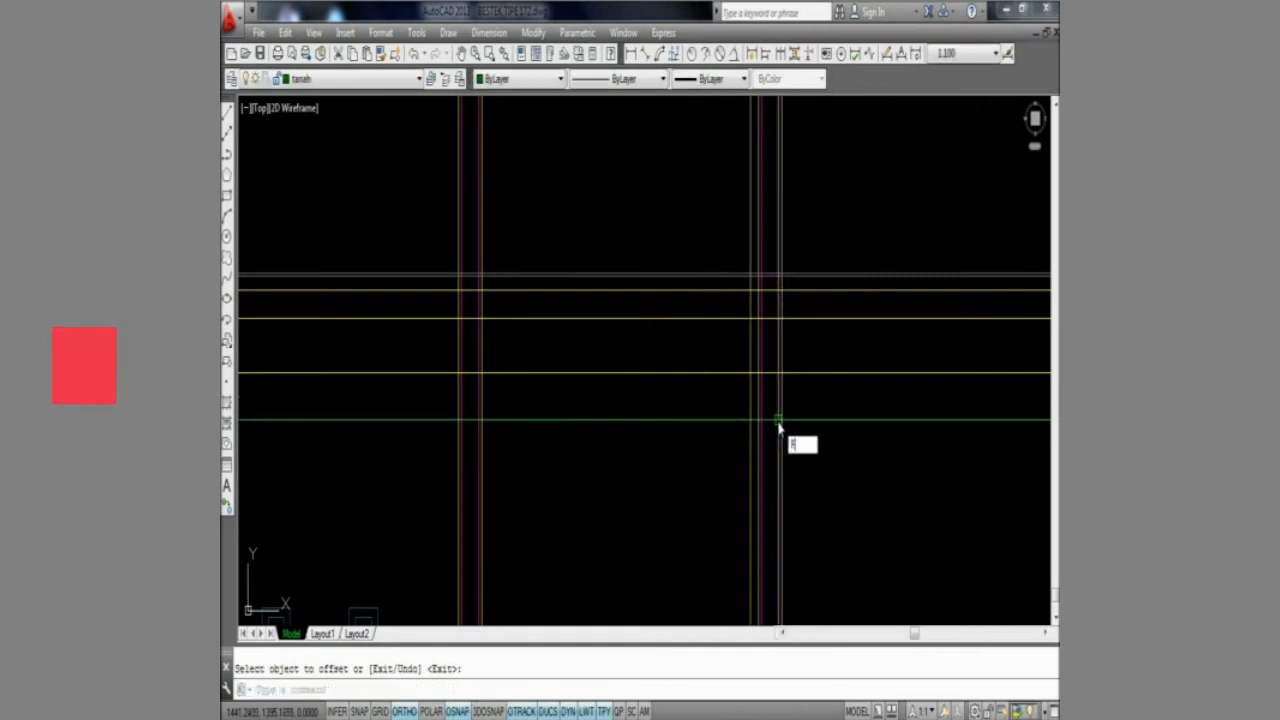
{"action": "key", "text": "Return"}
{"action": "scroll", "coordinate": [762, 340], "scroll_direction": "up", "scroll_amount": 2}
{"action": "left_click", "coordinate": [700, 263]}
{"action": "scroll", "coordinate": [800, 400], "scroll_direction": "down", "scroll_amount": 2}
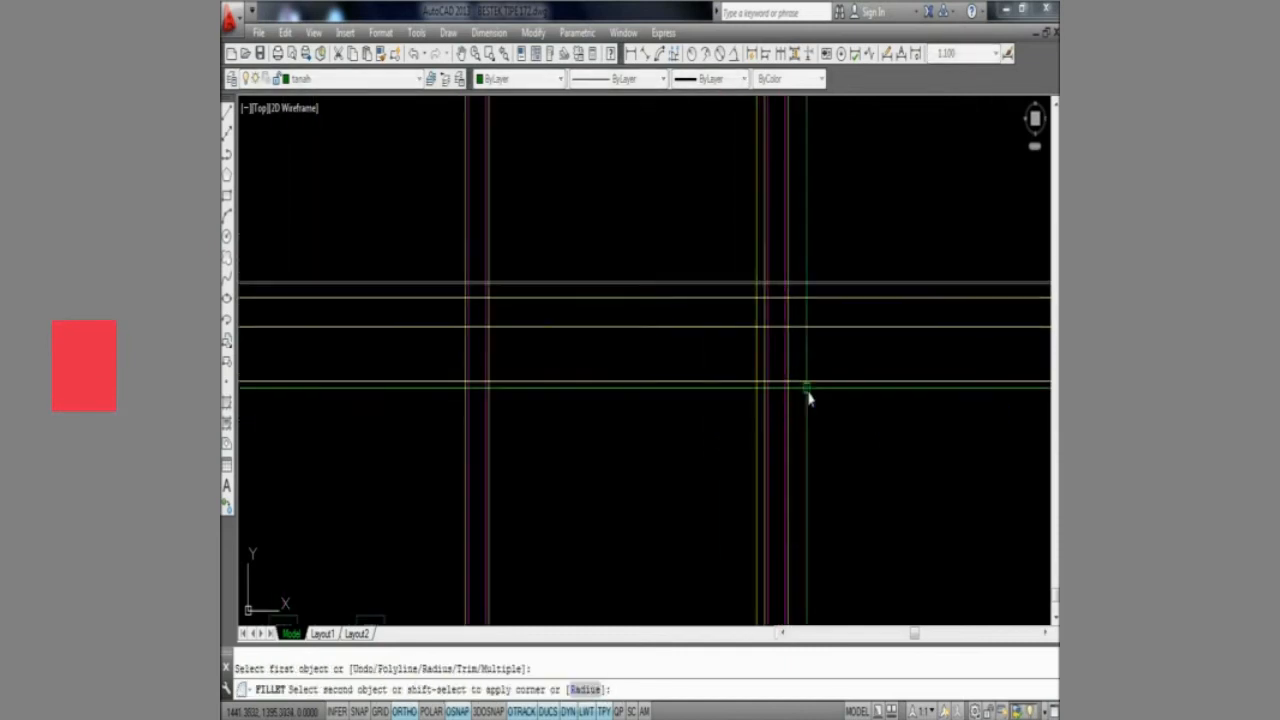
{"action": "key", "text": "Escape"}
Trim the horizontal floor, slab and beam lines that extend beyond the rightmost wall's outer face
{"action": "left_click", "coordinate": [790, 424]}
{"action": "key", "text": "Return"}
{"action": "left_click", "coordinate": [875, 420]}
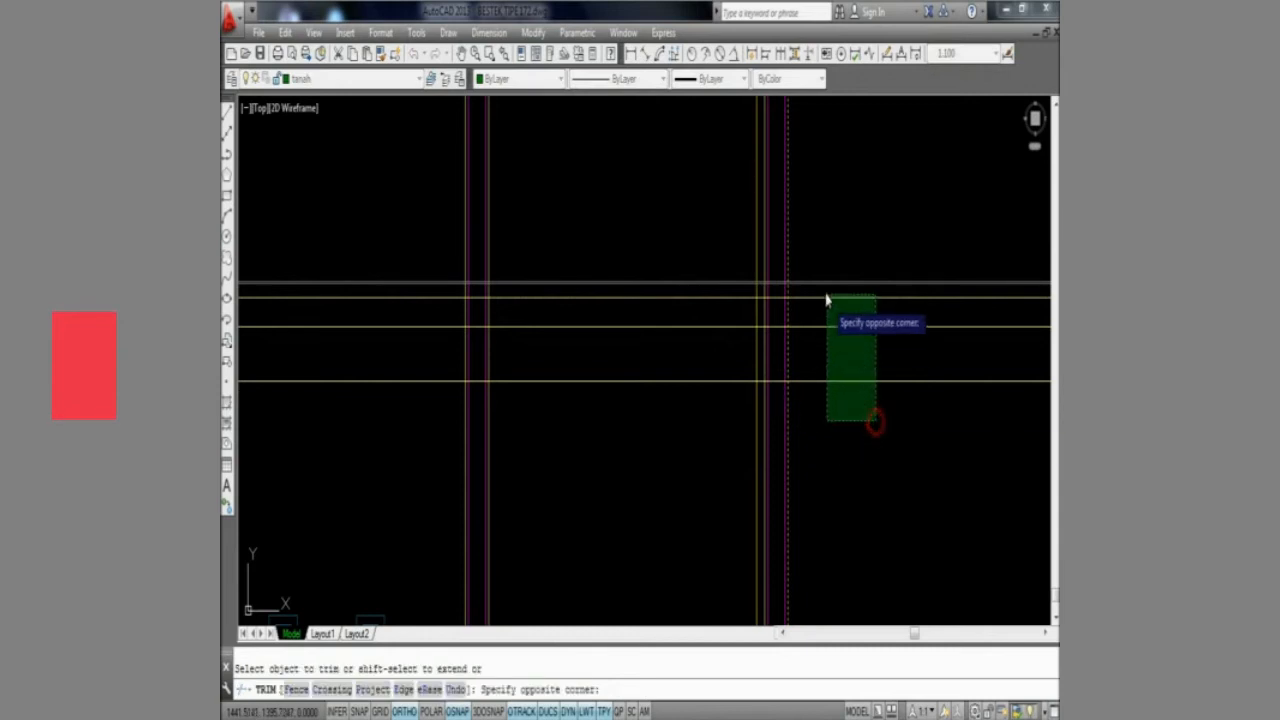
{"action": "left_click", "coordinate": [818, 272]}
{"action": "key", "text": "Return"}
Trim the horizontal floor, slab and beam lines back to the rightmost wall's inner face
{"action": "scroll", "coordinate": [736, 519], "scroll_direction": "up", "scroll_amount": 2}
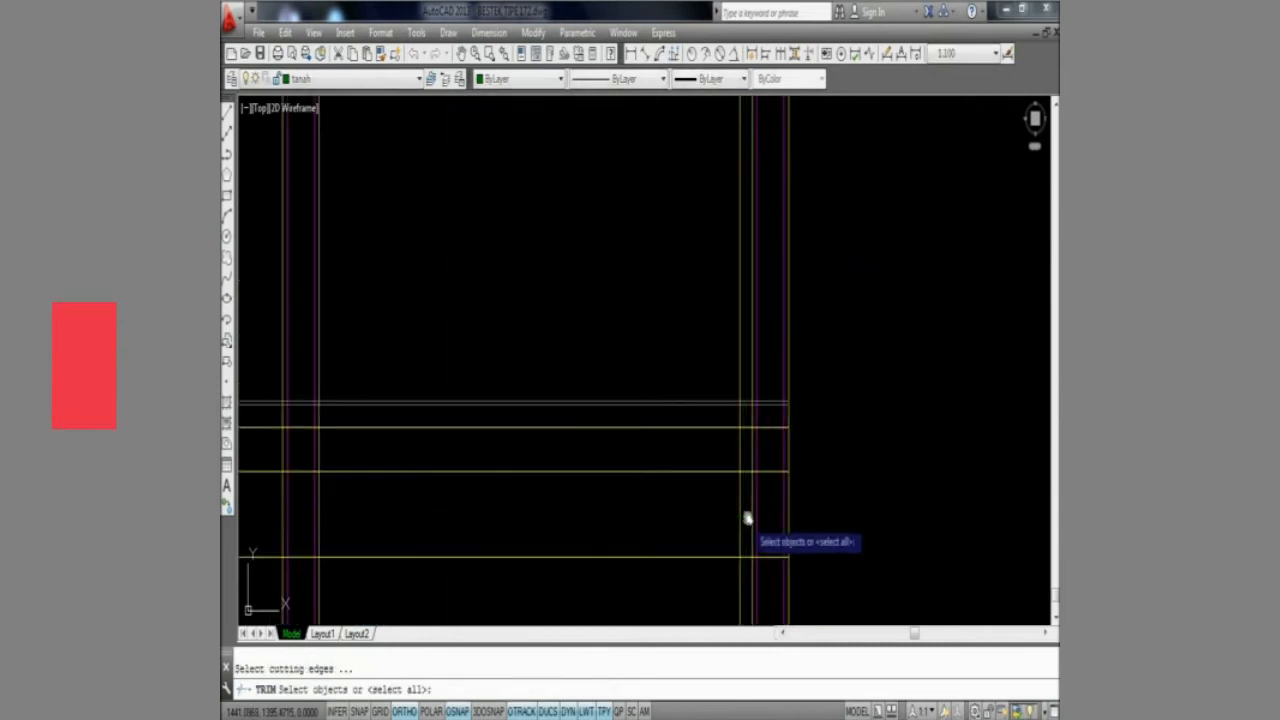
{"action": "left_click", "coordinate": [747, 518]}
{"action": "key", "text": "Return"}
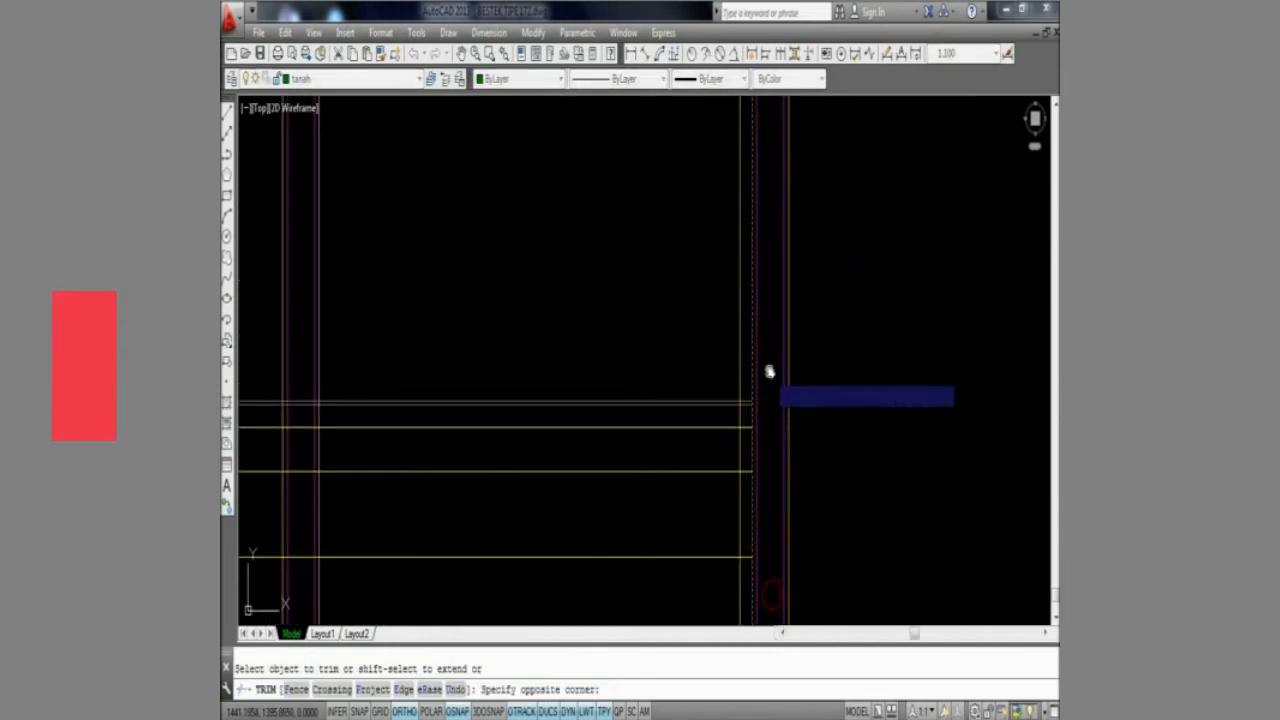
{"action": "left_click", "coordinate": [769, 370]}
{"action": "key", "text": "Return"}
{"action": "middle_click_drag", "start_coordinate": [769, 463], "coordinate": [785, 418]}
{"action": "scroll", "coordinate": [785, 357], "scroll_direction": "down", "scroll_amount": 2}
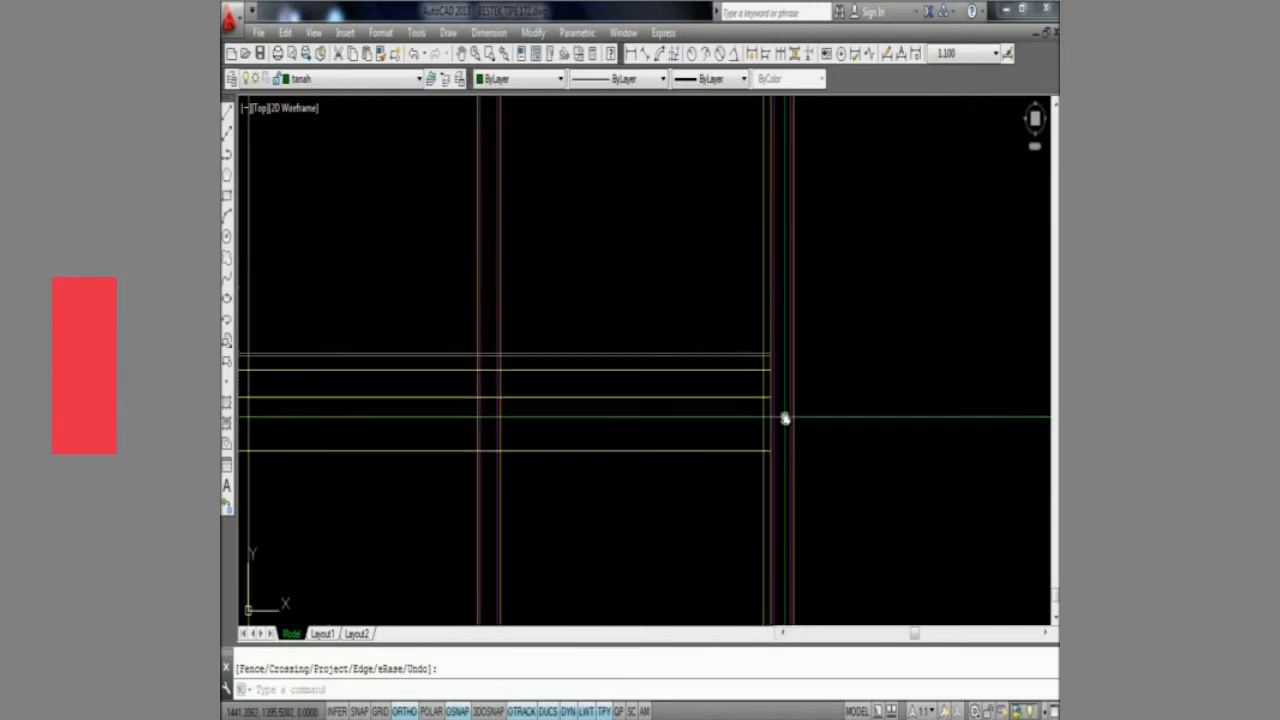
Extend the beam's bottom line to the rightmost wall's outer line
{"action": "type", "text": "EX"}
{"action": "key", "text": "Return"}
{"action": "key", "text": "Return"}
{"action": "left_click", "coordinate": [794, 451]}
{"action": "key", "text": "Return"}
{"action": "left_click", "coordinate": [738, 452]}
{"action": "key", "text": "Return"}
Fillet the beam's inner side line with its bottom line and with the slab's underside into sharp corners
{"action": "type", "text": "F"}
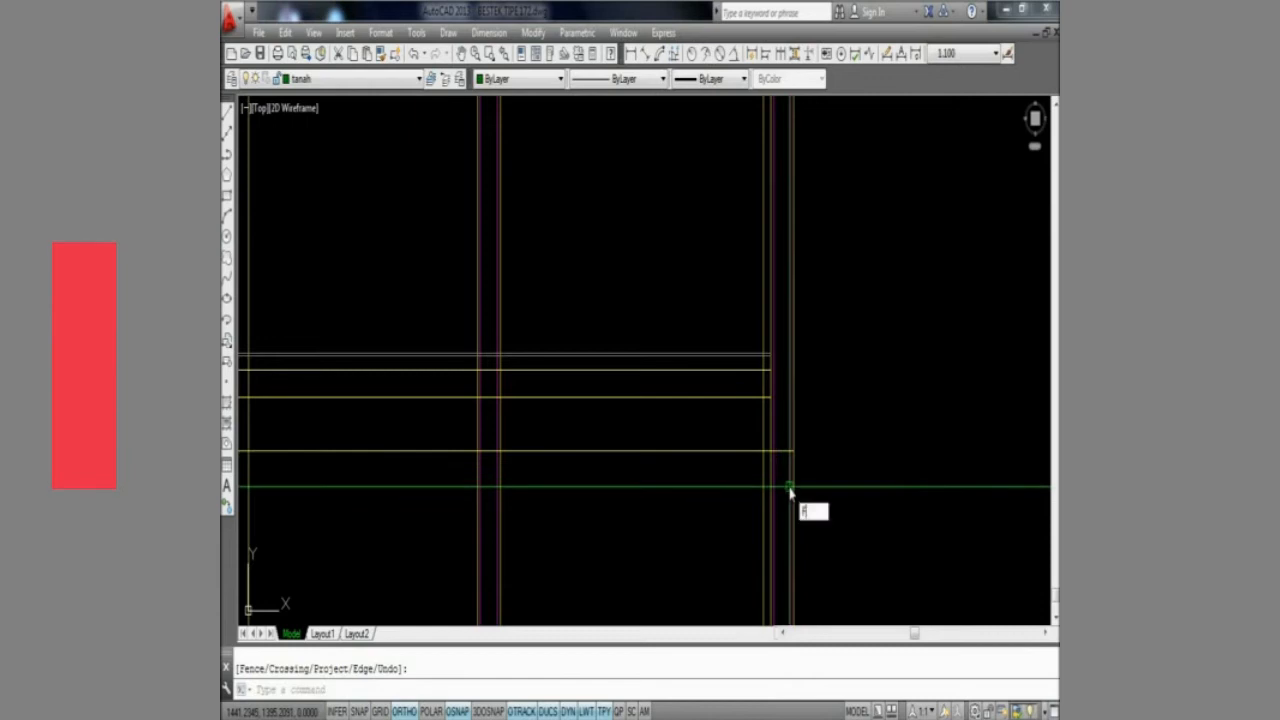
{"action": "key", "text": "Return"}
{"action": "left_click", "coordinate": [760, 437]}
{"action": "key", "text": "Return"}
{"action": "left_click", "coordinate": [764, 401]}
Extend the slab's top yellow line to the rightmost wall's outer line
{"action": "type", "text": "E"}
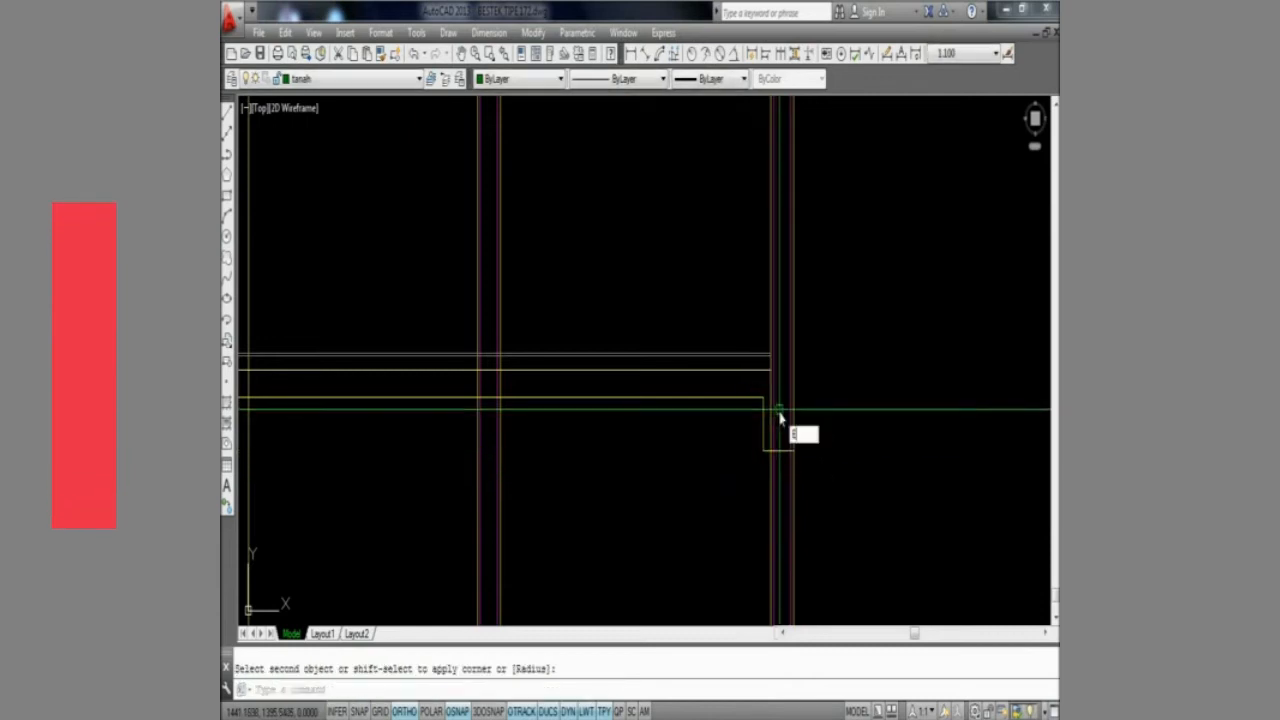
{"action": "type", "text": "X"}
{"action": "key", "text": "Return"}
{"action": "scroll", "coordinate": [797, 397], "scroll_direction": "up", "scroll_amount": 2}
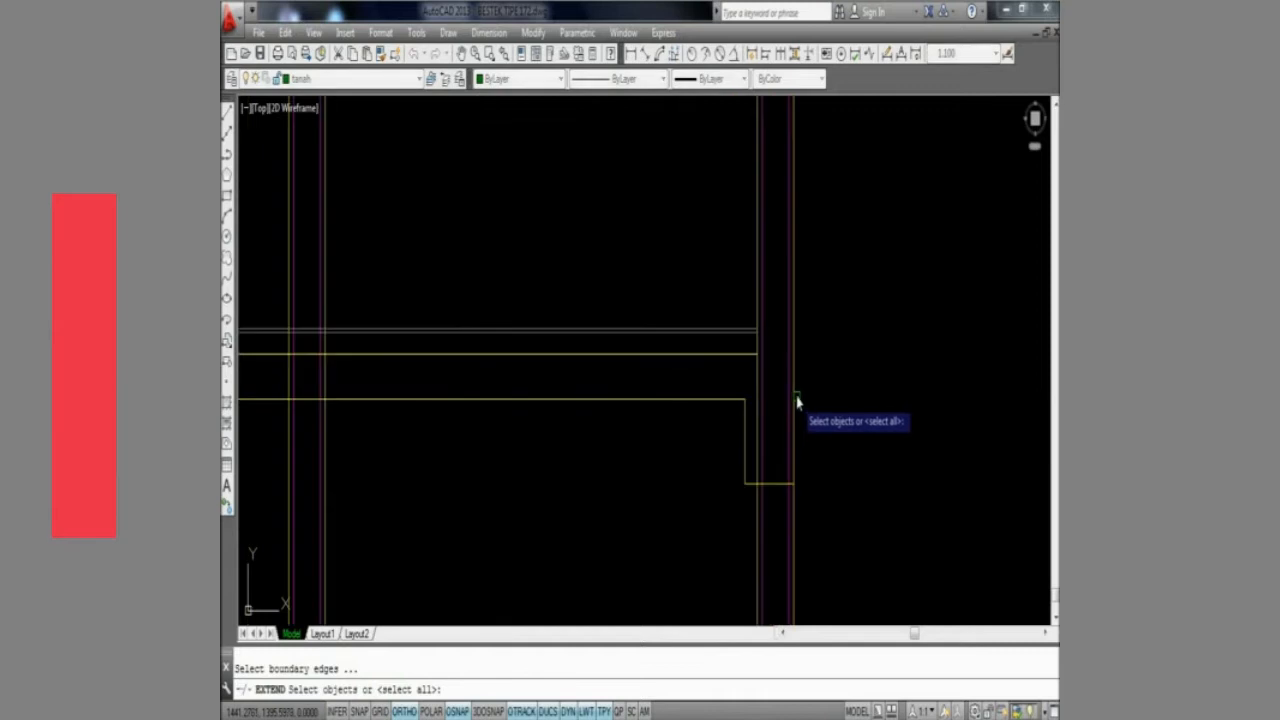
{"action": "left_click", "coordinate": [748, 362]}
{"action": "key", "text": "Return"}
Try to trim the rightmost wall's inner lines below the slab's top yellow line
{"action": "left_click", "coordinate": [774, 352]}
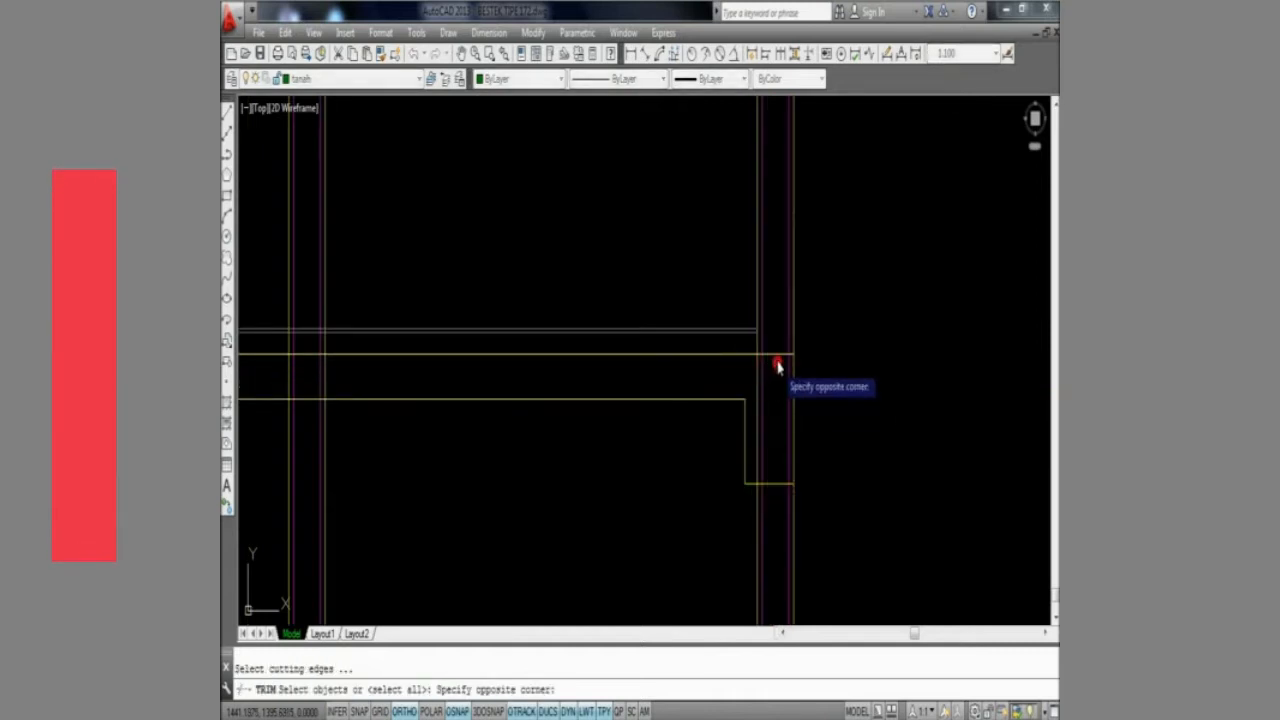
{"action": "key", "text": "Return"}
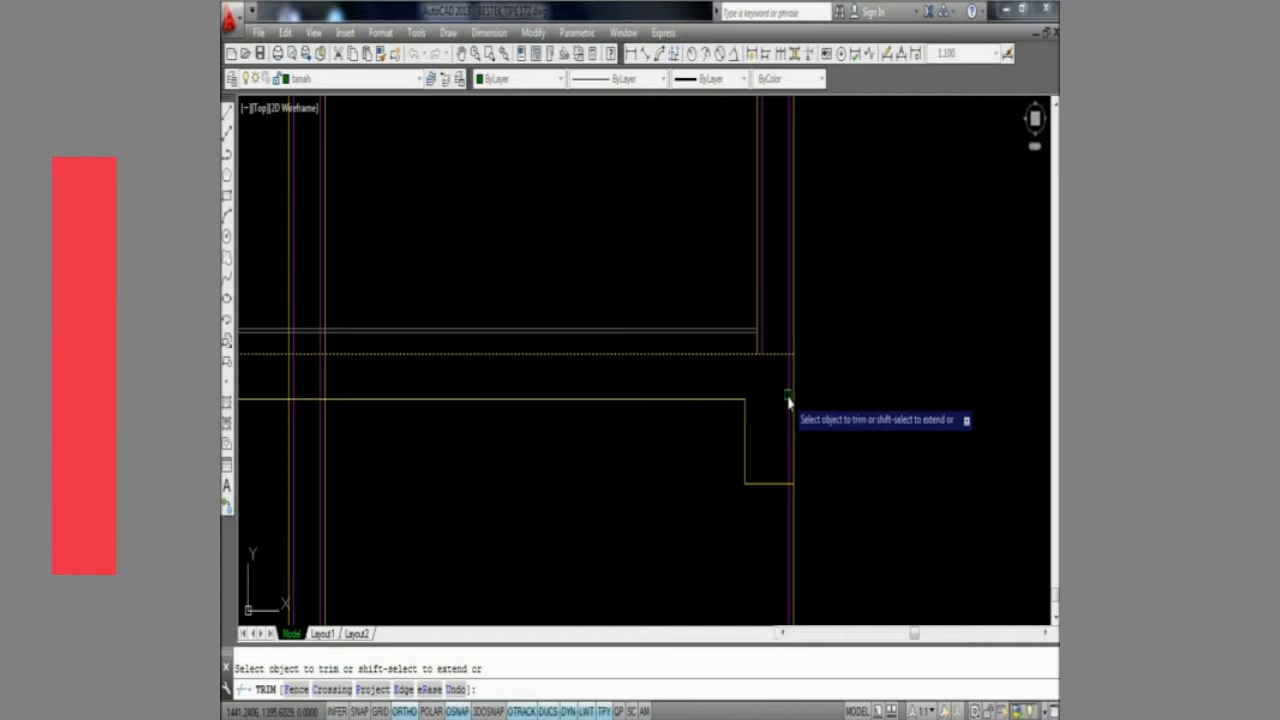
{"action": "key", "text": "Return"}
Trim the rightmost wall's inner lines between the slab's top line and the beam's bottom line
{"action": "key", "text": "Return"}
{"action": "left_click", "coordinate": [770, 480]}
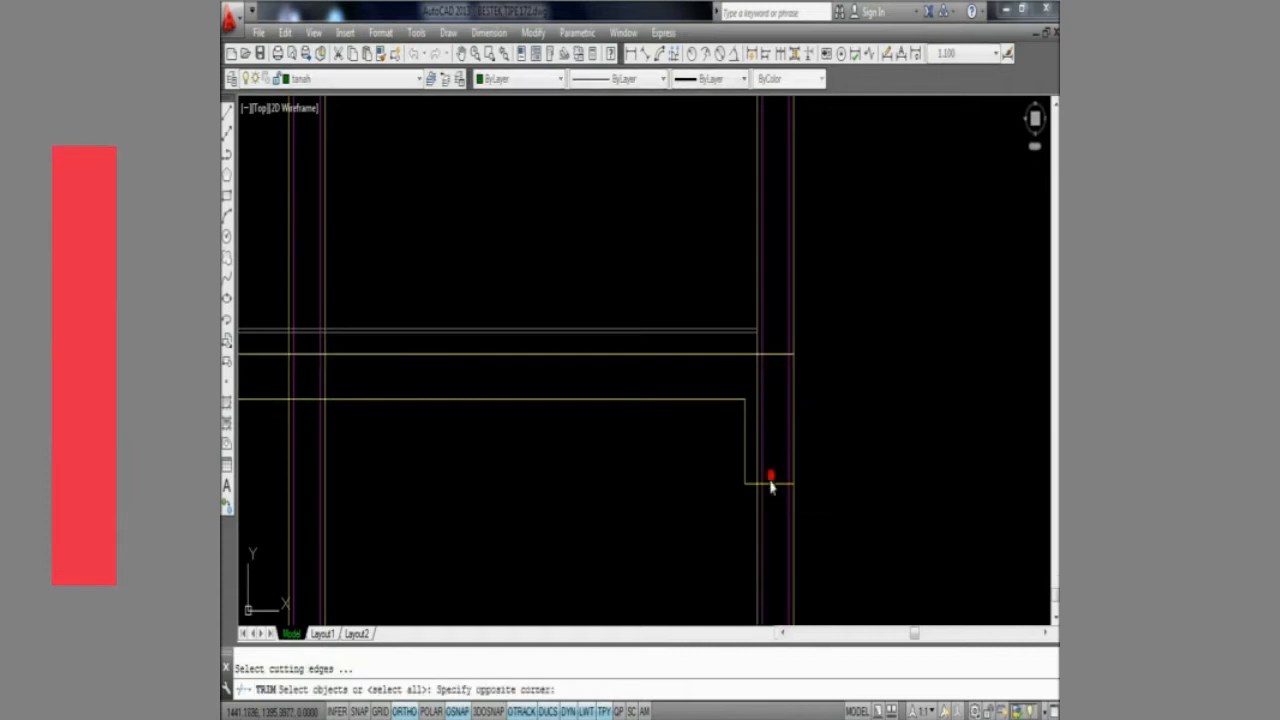
{"action": "left_click", "coordinate": [775, 330]}
{"action": "key", "text": "Return"}
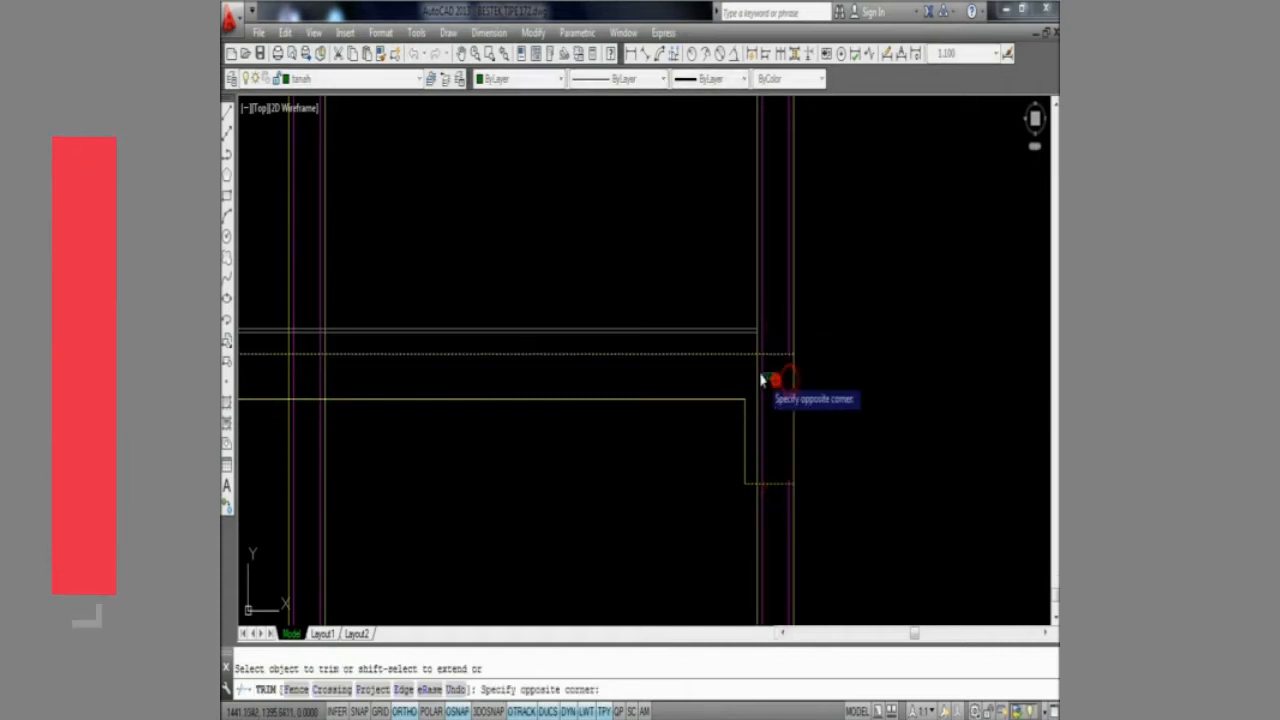
{"action": "left_click", "coordinate": [754, 372]}
{"action": "key", "text": "Return"}
Offset the slab's top yellow line 0.3 downward for the next beam's bottom line
{"action": "scroll", "coordinate": [757, 382], "scroll_direction": "down", "scroll_amount": 2}
{"action": "scroll", "coordinate": [817, 414], "scroll_direction": "down", "scroll_amount": 3}
{"action": "mouse_move", "coordinate": [708, 408]}
{"action": "middle_mouse_down"}
{"action": "mouse_move", "coordinate": [817, 414]}
{"action": "mouse_move", "coordinate": [732, 424]}
{"action": "middle_mouse_up"}
{"action": "scroll", "coordinate": [787, 421], "scroll_direction": "up", "scroll_amount": 2}
{"action": "scroll", "coordinate": [787, 421], "scroll_direction": "up", "scroll_amount": 1}
{"action": "type", "text": "o"}
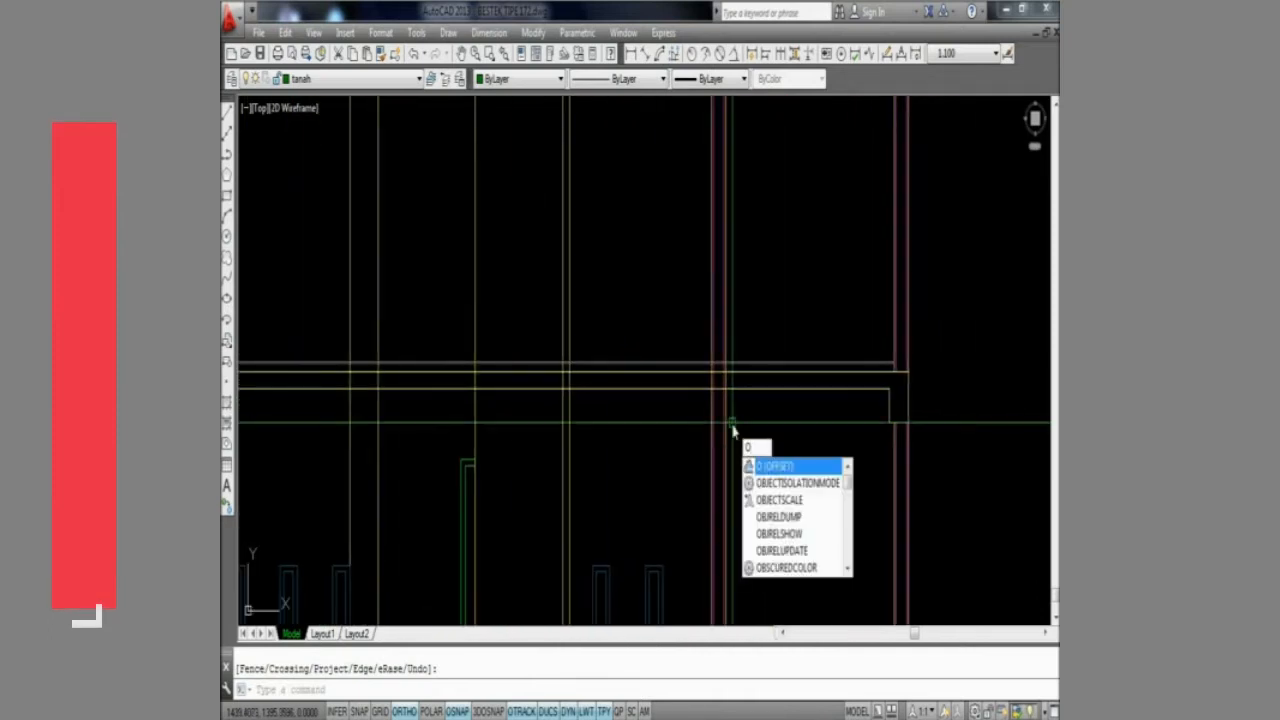
{"action": "key", "text": "Return"}
{"action": "type", "text": "3"}
{"action": "key", "text": "Return"}
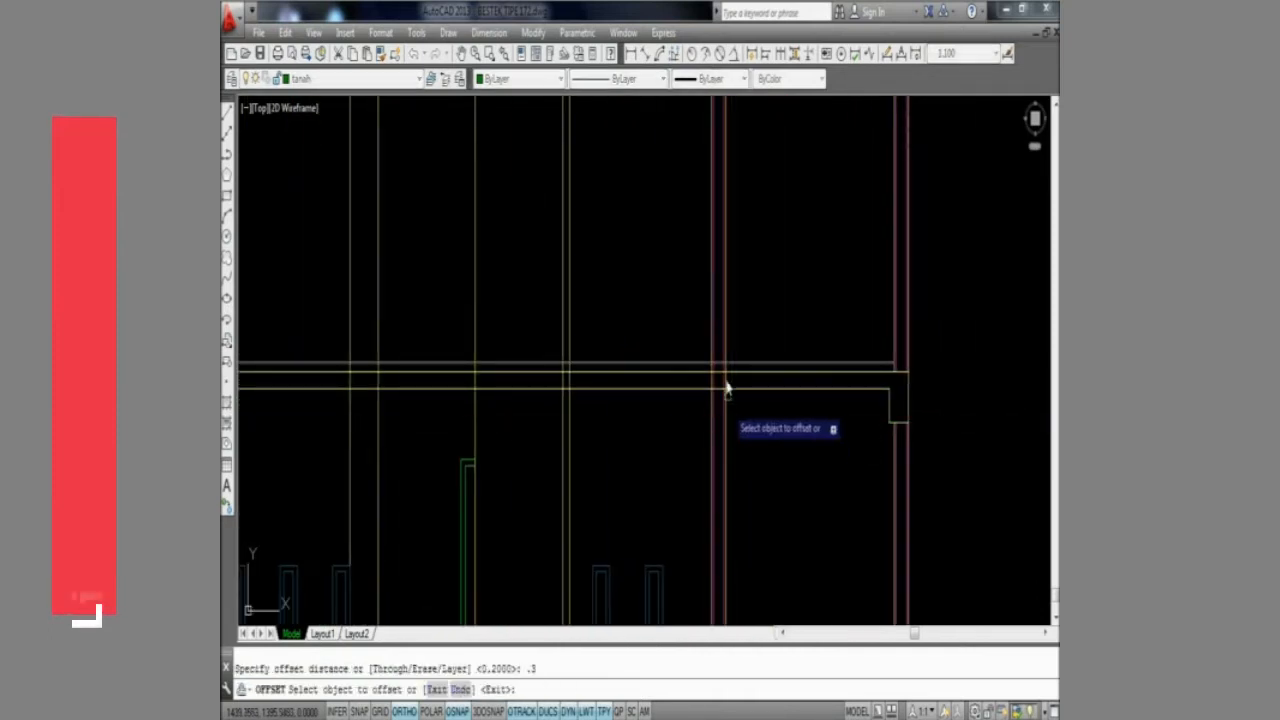
{"action": "scroll", "coordinate": [726, 386], "scroll_direction": "up", "scroll_amount": 2}
{"action": "left_click", "coordinate": [740, 372]}
{"action": "left_click", "coordinate": [754, 465]}
{"action": "middle_click_drag", "start_coordinate": [754, 466], "coordinate": [770, 470]}
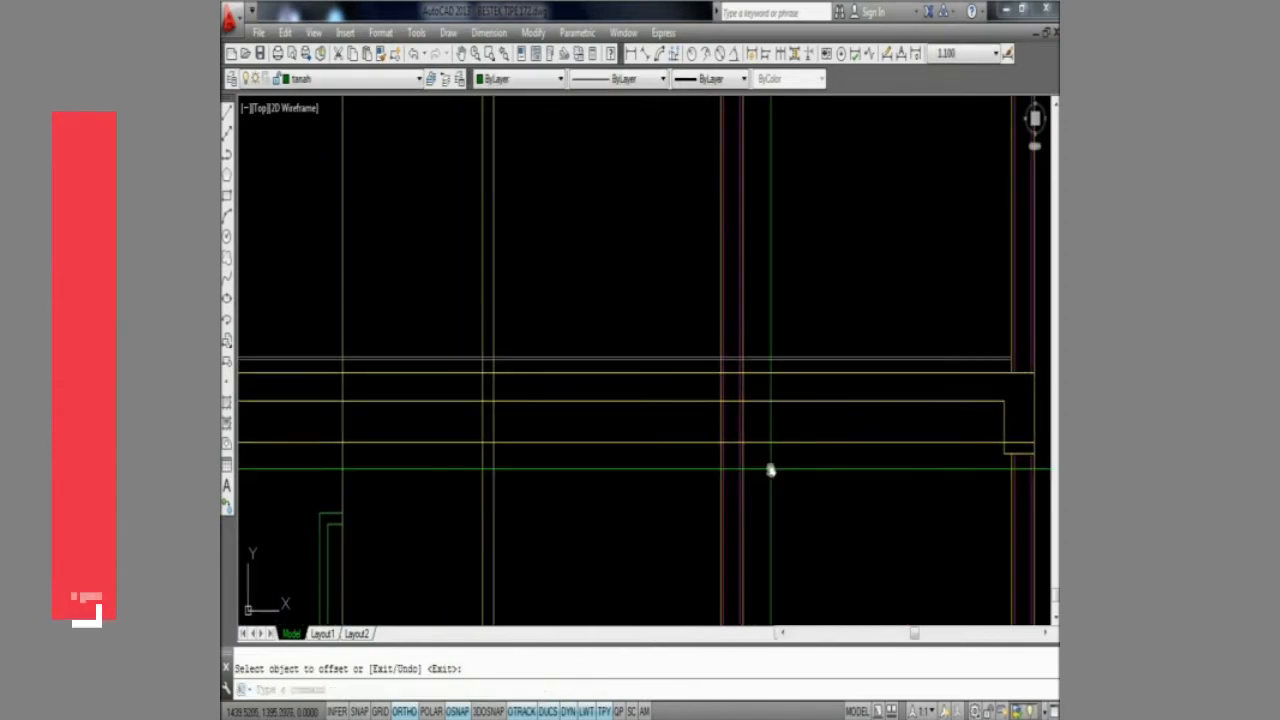
Show the as layer again and draw a vertical line about 0.88 long upward from the 0.3 offset line along the second wall's axis
{"action": "left_click", "coordinate": [417, 79]}
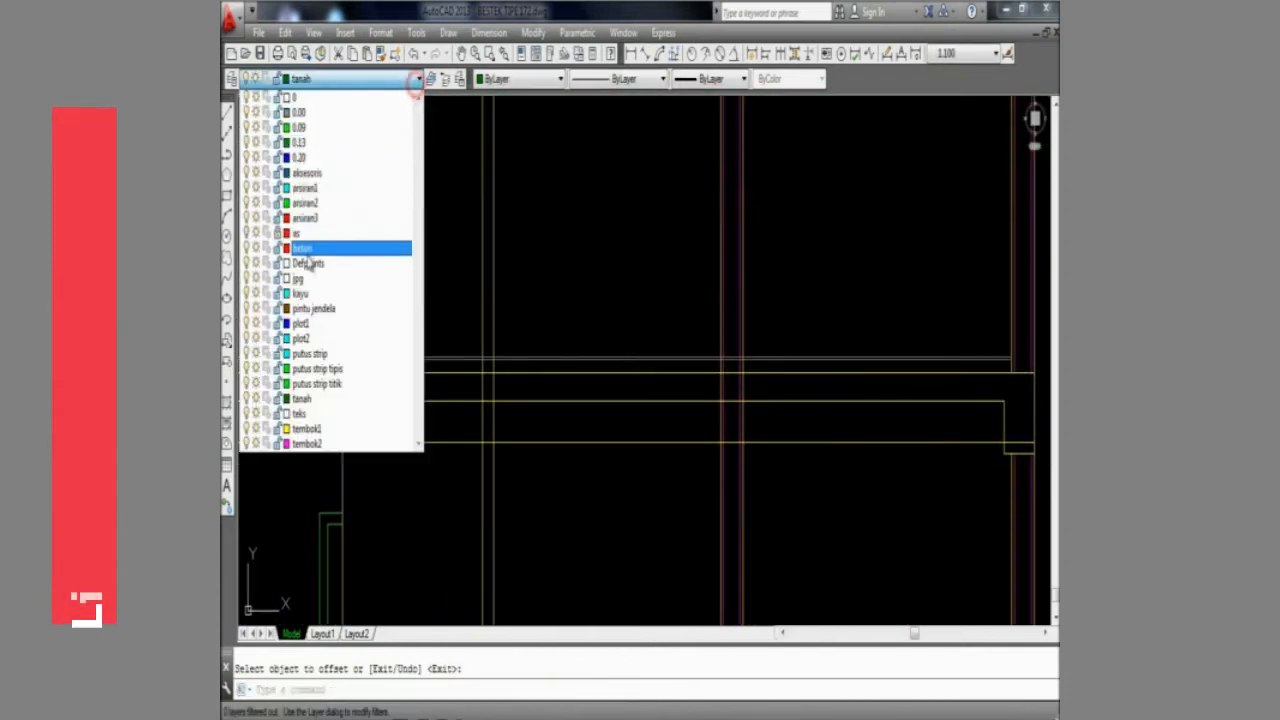
{"action": "left_click", "coordinate": [762, 478]}
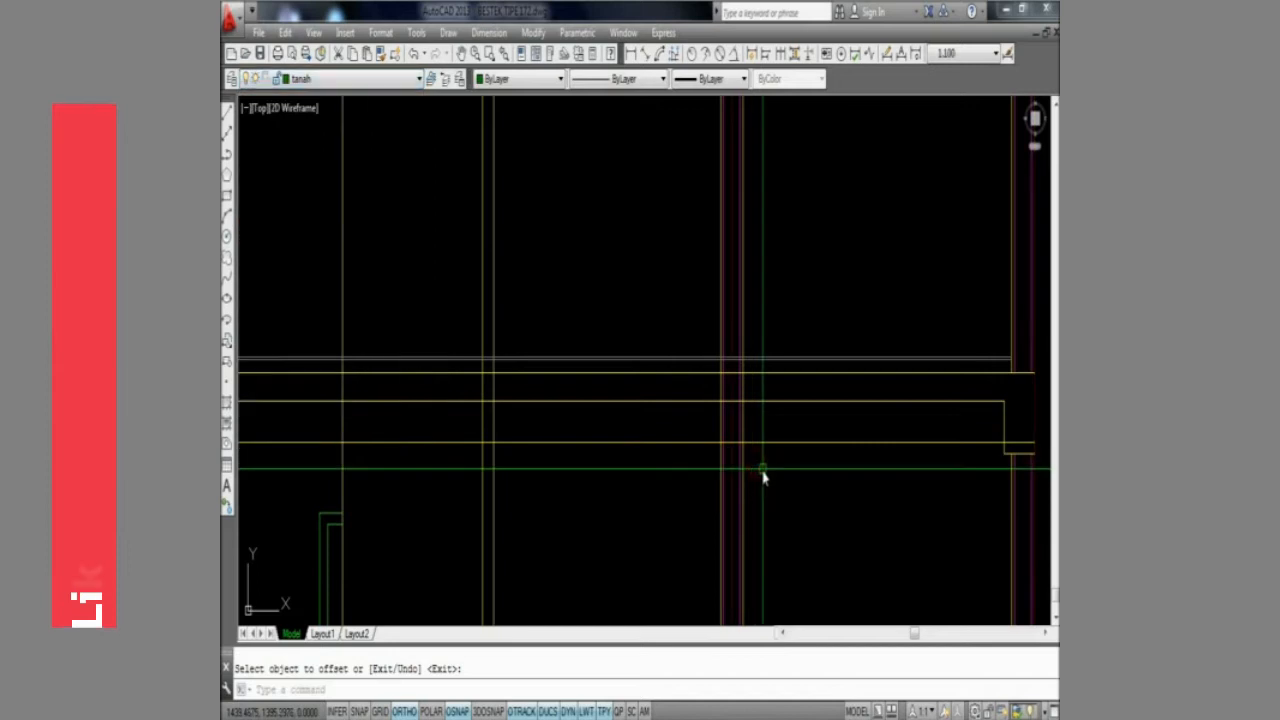
{"action": "key", "text": "Return"}
{"action": "left_click", "coordinate": [731, 441]}
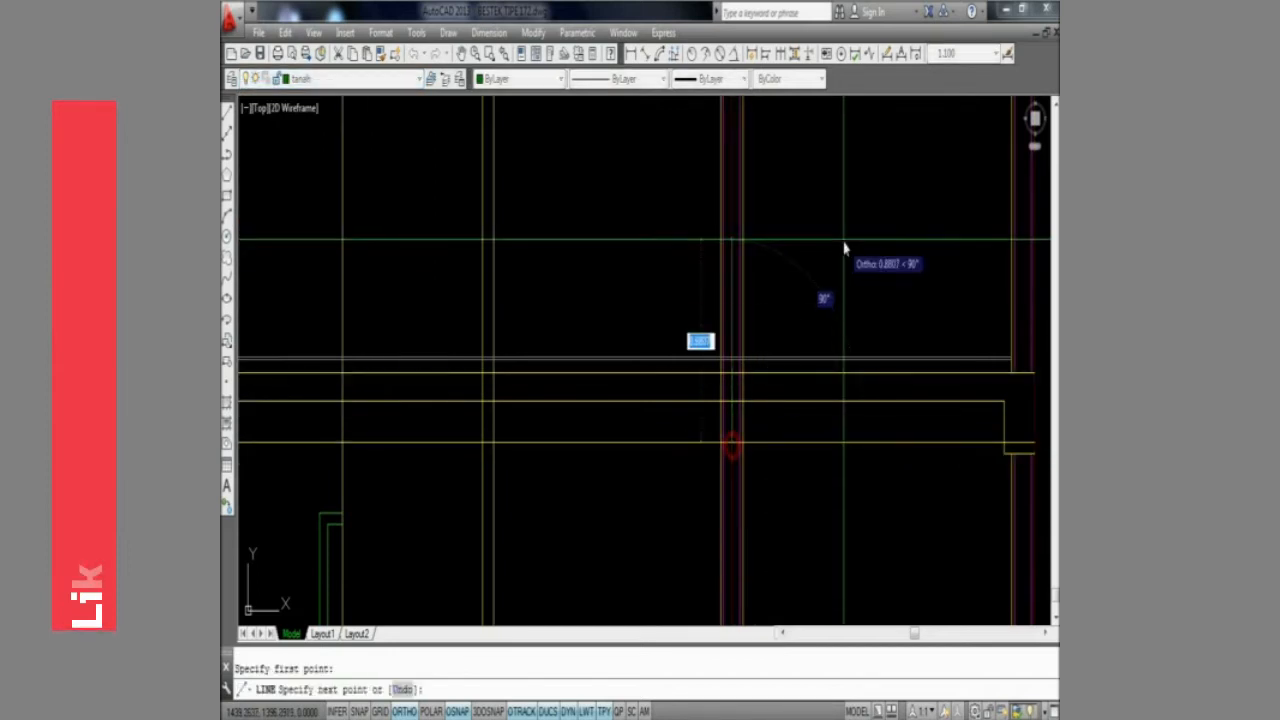
{"action": "key", "text": "Return"}
{"action": "type", "text": "o"}
{"action": "key", "text": "Return"}
{"action": "key", "text": "Escape"}
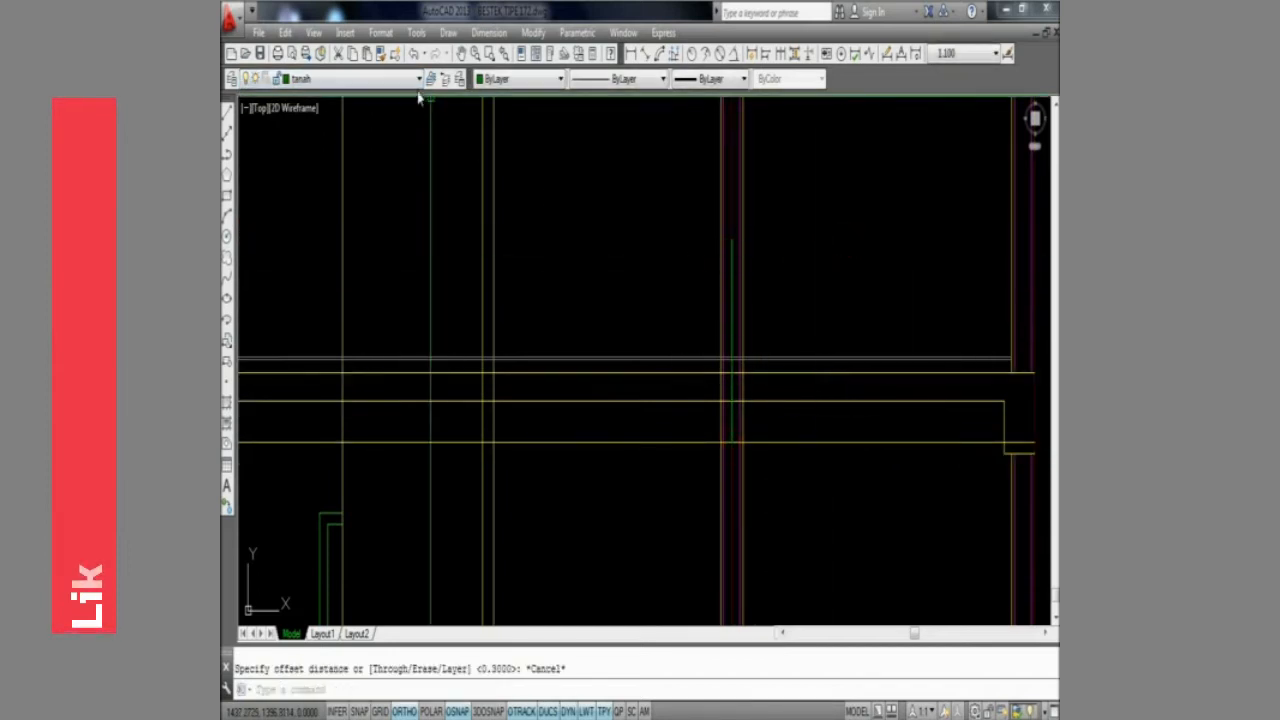
Make tembok1 the current layer and offset the vertical line on the wall axis 0.1 to the right
{"action": "left_click", "coordinate": [410, 78]}
{"action": "left_click", "coordinate": [322, 428]}
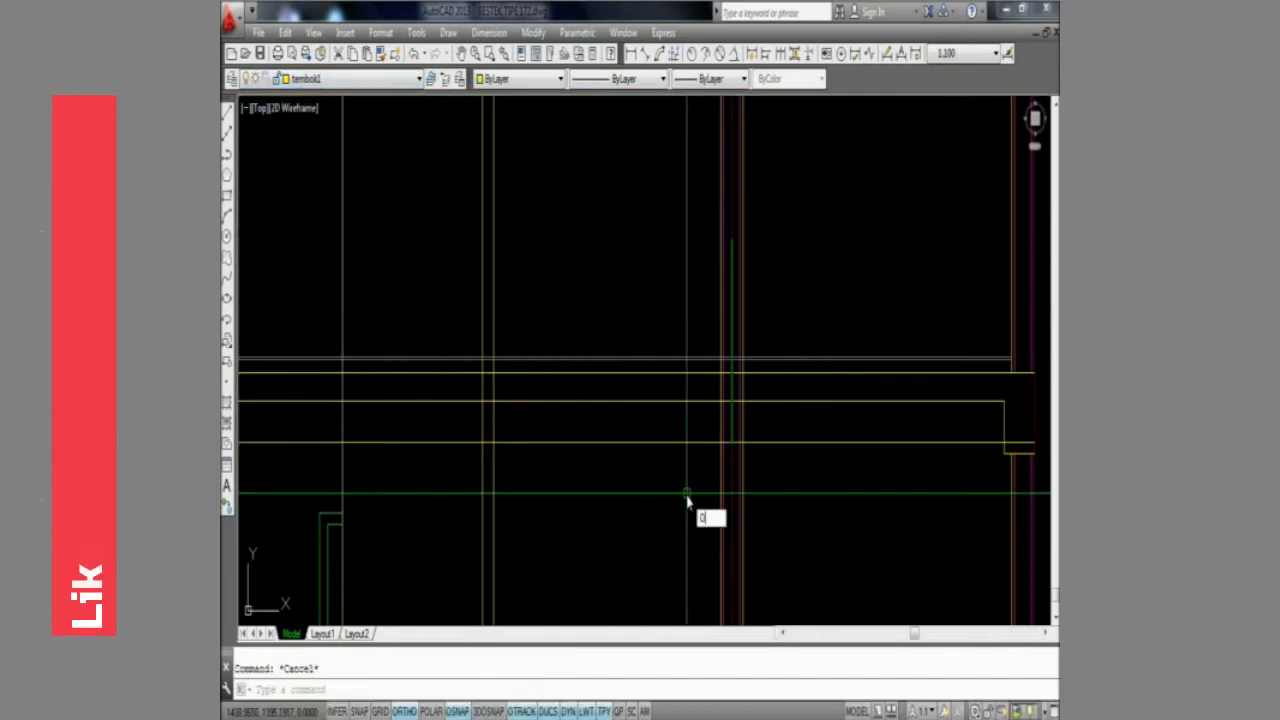
{"action": "key", "text": "Return"}
{"action": "type", "text": ".1"}
{"action": "key", "text": "Return"}
{"action": "left_click", "coordinate": [732, 430]}
{"action": "left_click", "coordinate": [770, 455]}
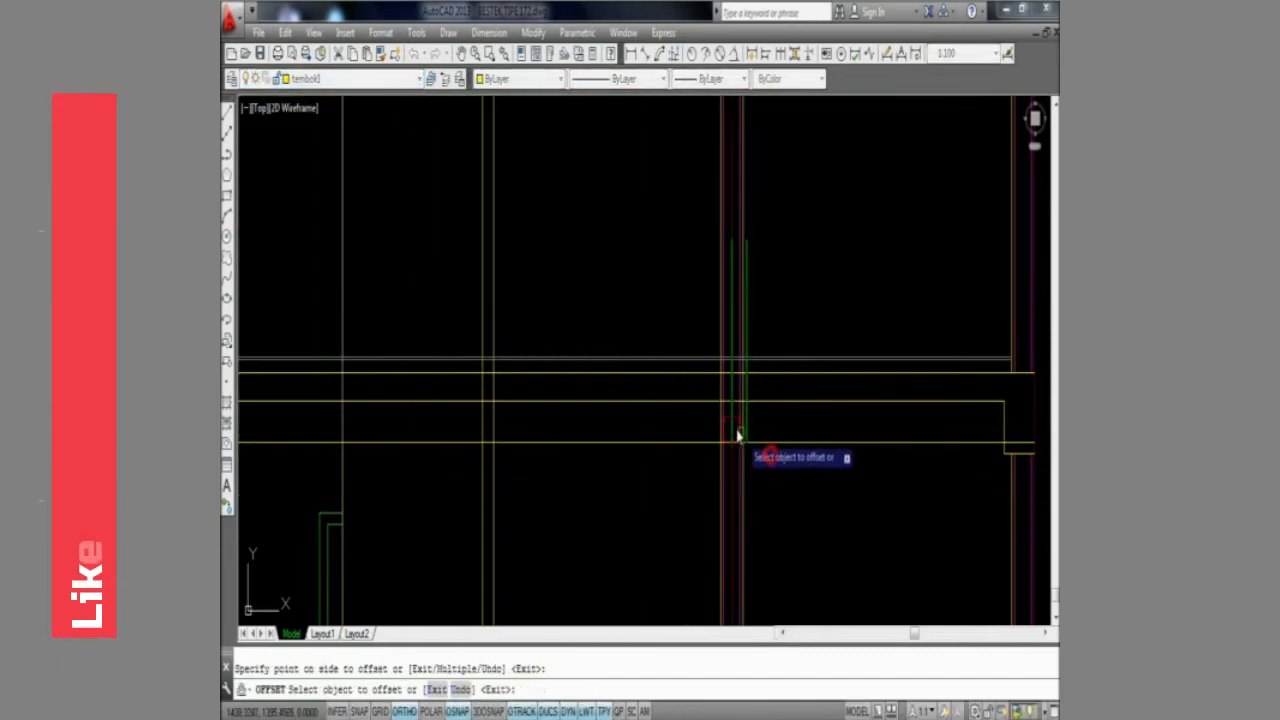
Offset the wall-axis line 0.1 to its left as well and delete the original line on the axis
{"action": "left_click", "coordinate": [700, 431]}
{"action": "key", "text": "Return"}
{"action": "scroll", "coordinate": [726, 432], "scroll_direction": "up", "scroll_amount": 2}
{"action": "key", "text": "Delete"}
{"action": "middle_click_drag", "start_coordinate": [775, 483], "coordinate": [765, 531]}
Fillet the beam's bottom line with both offset side lines at the second wall from the right
{"action": "type", "text": "f"}
{"action": "key", "text": "Return"}
{"action": "left_click", "coordinate": [729, 496]}
{"action": "left_click", "coordinate": [702, 468]}
{"action": "key", "text": "Return"}
{"action": "left_click", "coordinate": [735, 494]}
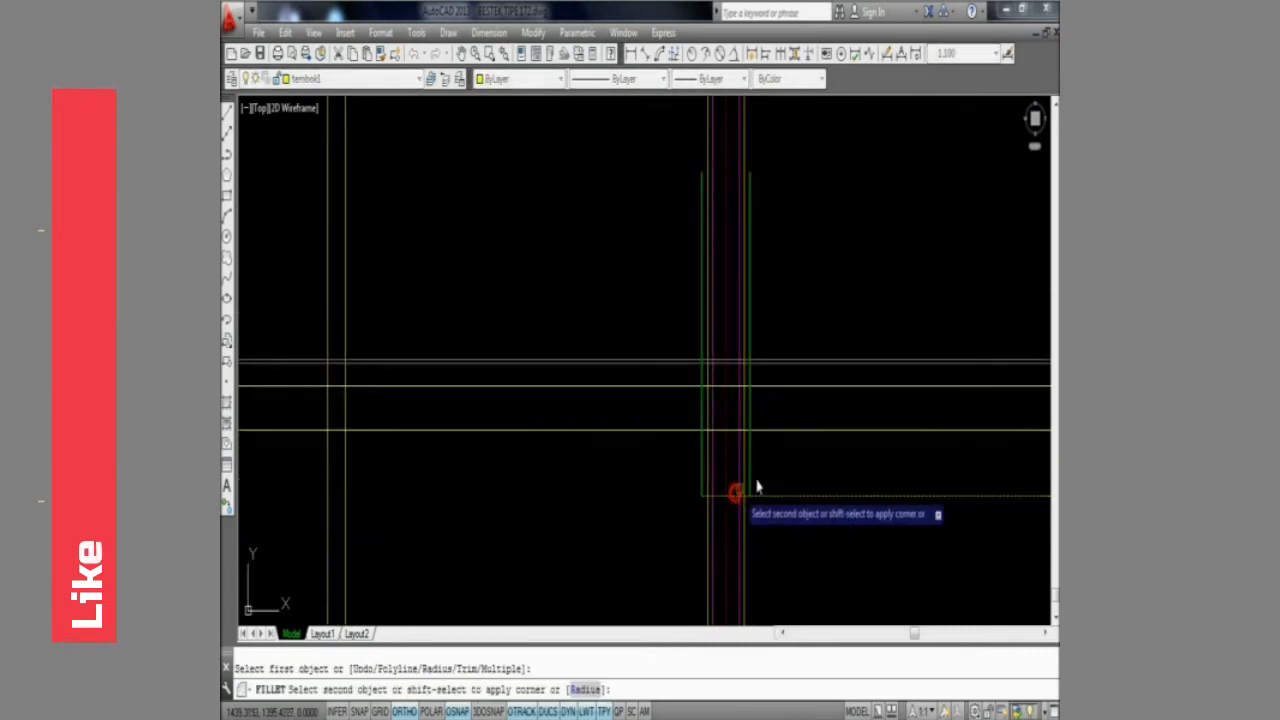
{"action": "left_click", "coordinate": [752, 465]}
Match the beam's side and bottom lines to the properties of the slab's bottom line
{"action": "type", "text": "ma"}
{"action": "key", "text": "Return"}
{"action": "left_click", "coordinate": [768, 431]}
{"action": "left_click", "coordinate": [677, 134]}
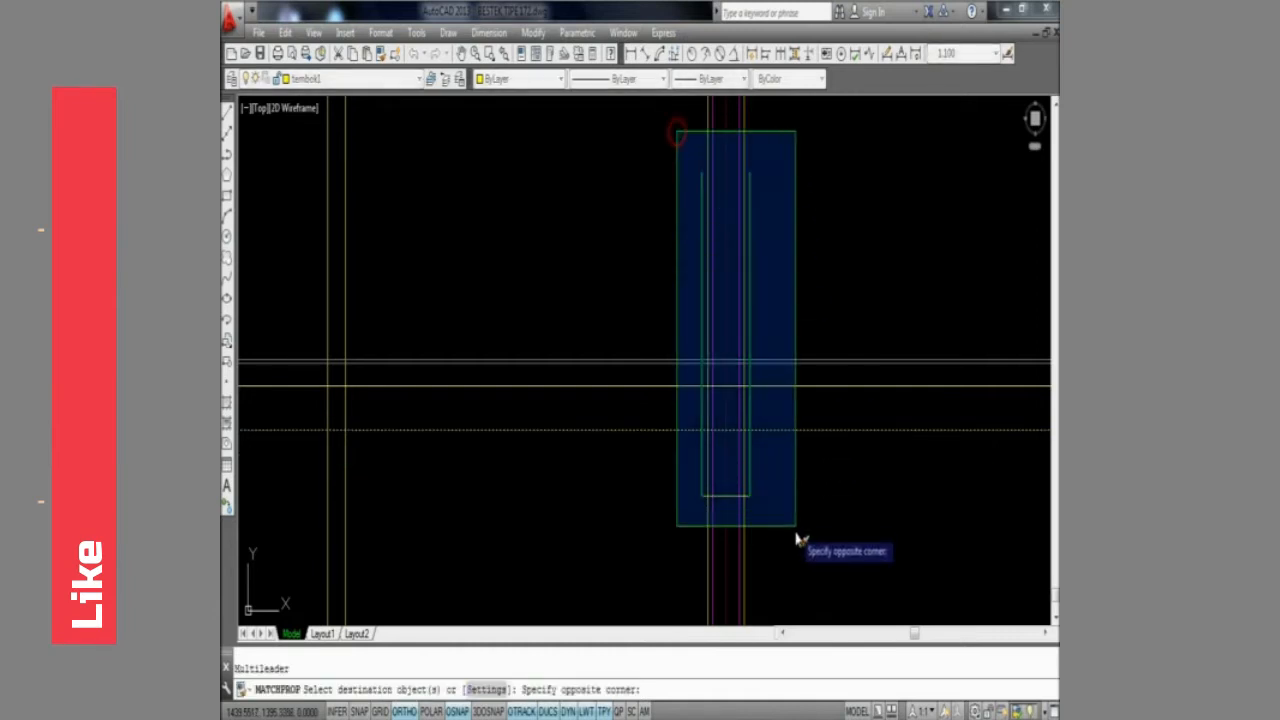
{"action": "left_click", "coordinate": [797, 537]}
Trim the beam's side lines above the slab underside and the slab's bottom line between the beam sides
{"action": "type", "text": "ts or"}
{"action": "key", "text": "Return"}
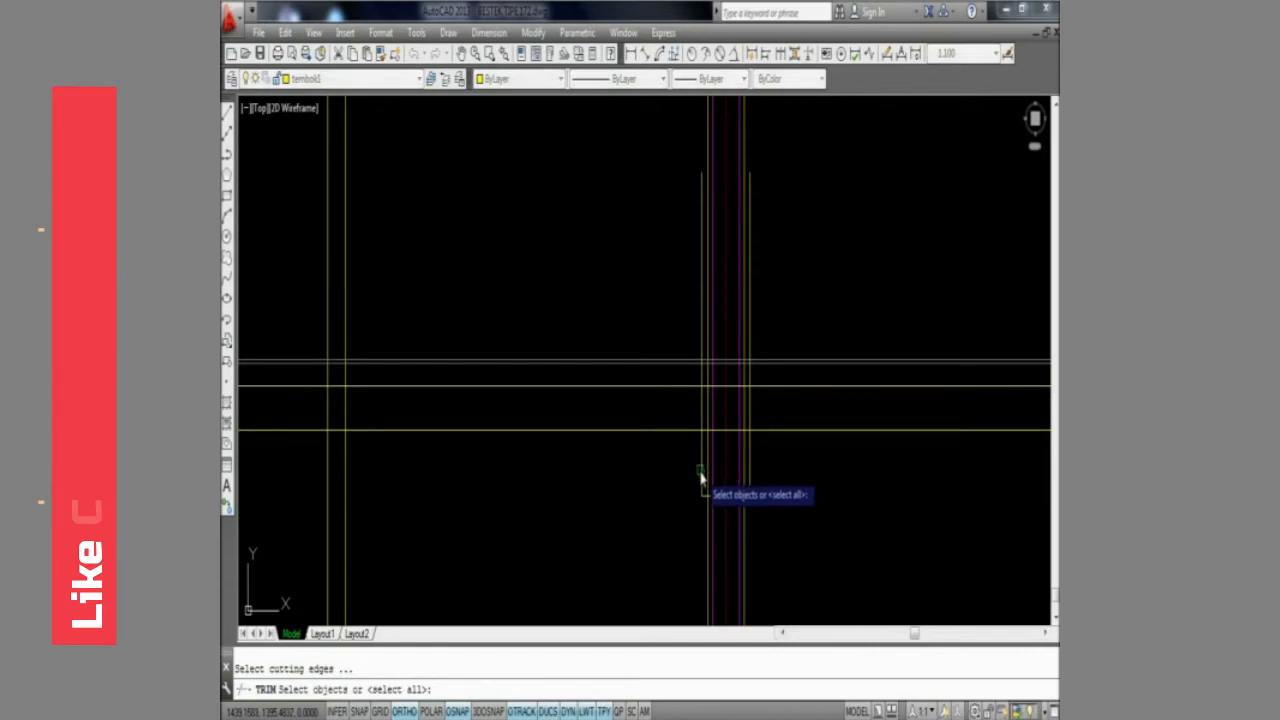
{"action": "key", "text": "Return"}
{"action": "key", "text": "Return"}
{"action": "key", "text": "Return"}
{"action": "key", "text": "Return"}
{"action": "key", "text": "Return"}
{"action": "key", "text": "Return"}
{"action": "left_click", "coordinate": [734, 431]}
{"action": "key", "text": "Return"}
Fillet both beam sides with the adjoining segments of the slab's bottom line
{"action": "type", "text": "f"}
{"action": "key", "text": "Return"}
{"action": "left_click", "coordinate": [680, 432]}
{"action": "left_click", "coordinate": [699, 452]}
{"action": "key", "text": "Return"}
{"action": "left_click", "coordinate": [750, 468]}
{"action": "left_click", "coordinate": [767, 430]}
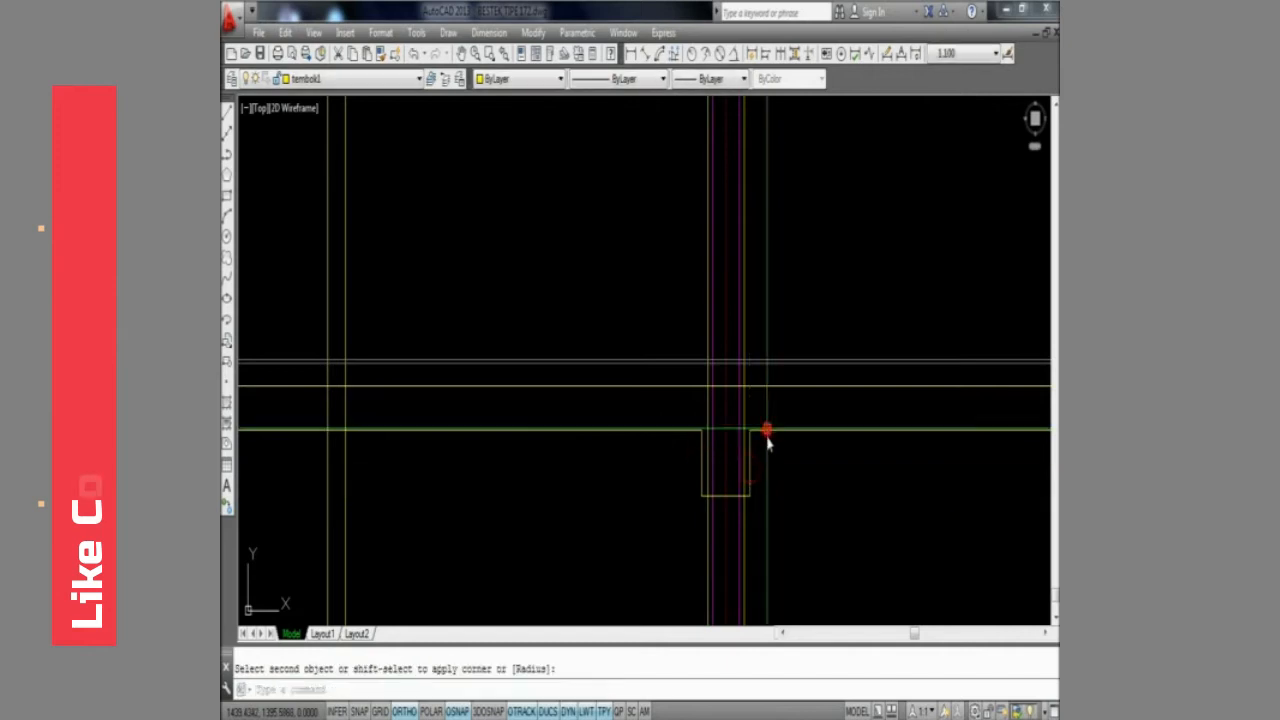
Trim the second wall's inner lines between the slab's top line and the beam's bottom line
{"action": "type", "text": "TR"}
{"action": "key", "text": "Return"}
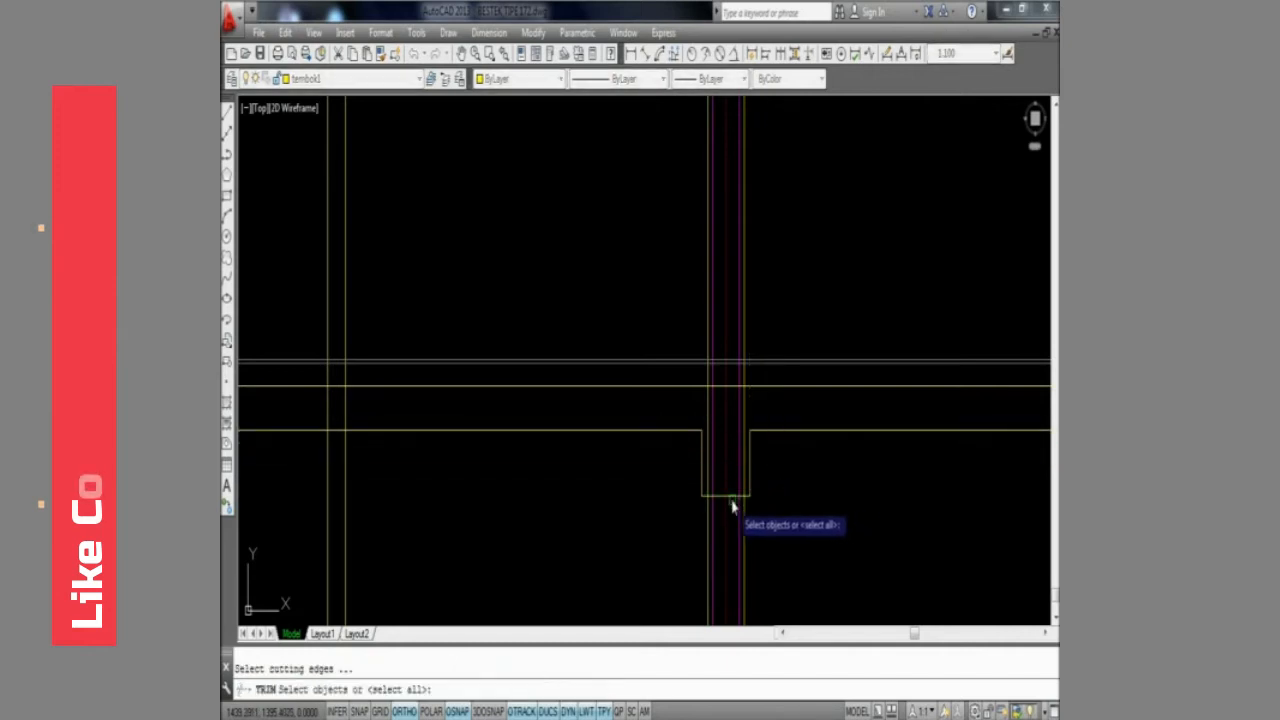
{"action": "key", "text": "Return"}
{"action": "left_click", "coordinate": [777, 413]}
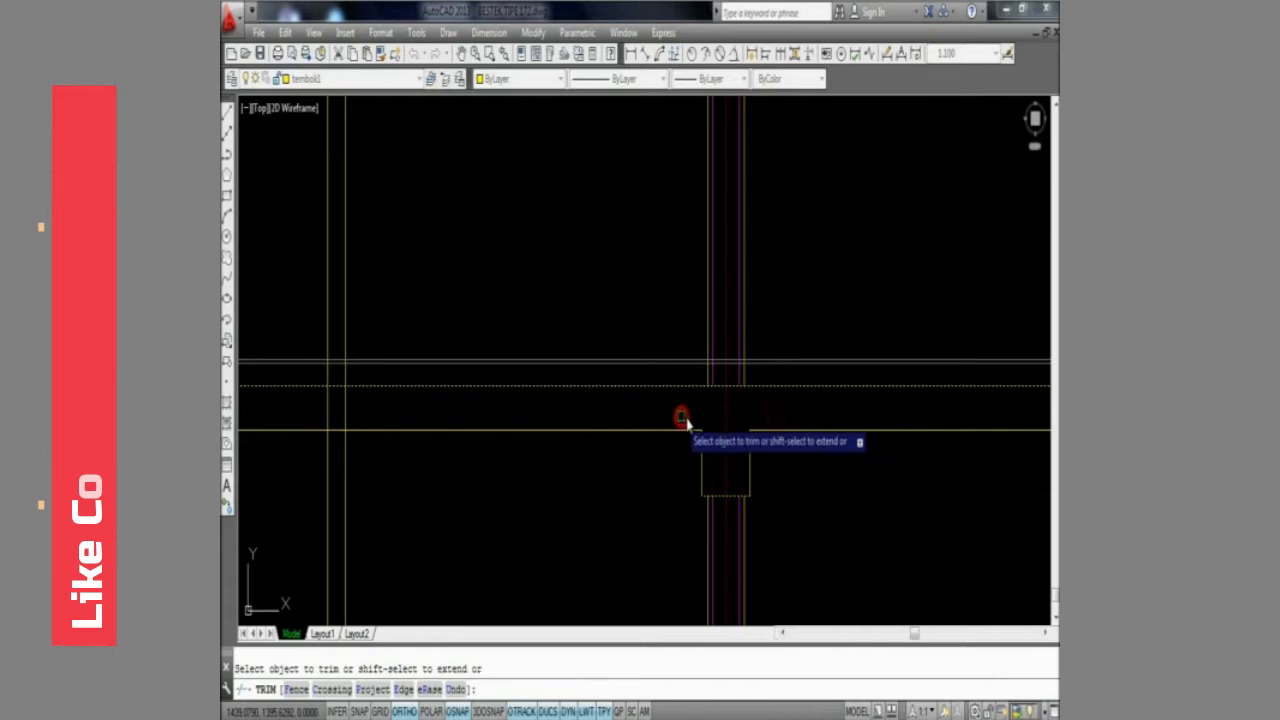
Draw a short horizontal line across the wall beside the stairs and a vertical line upward from its midpoint
{"action": "scroll", "coordinate": [686, 422], "scroll_direction": "down", "scroll_amount": 5}
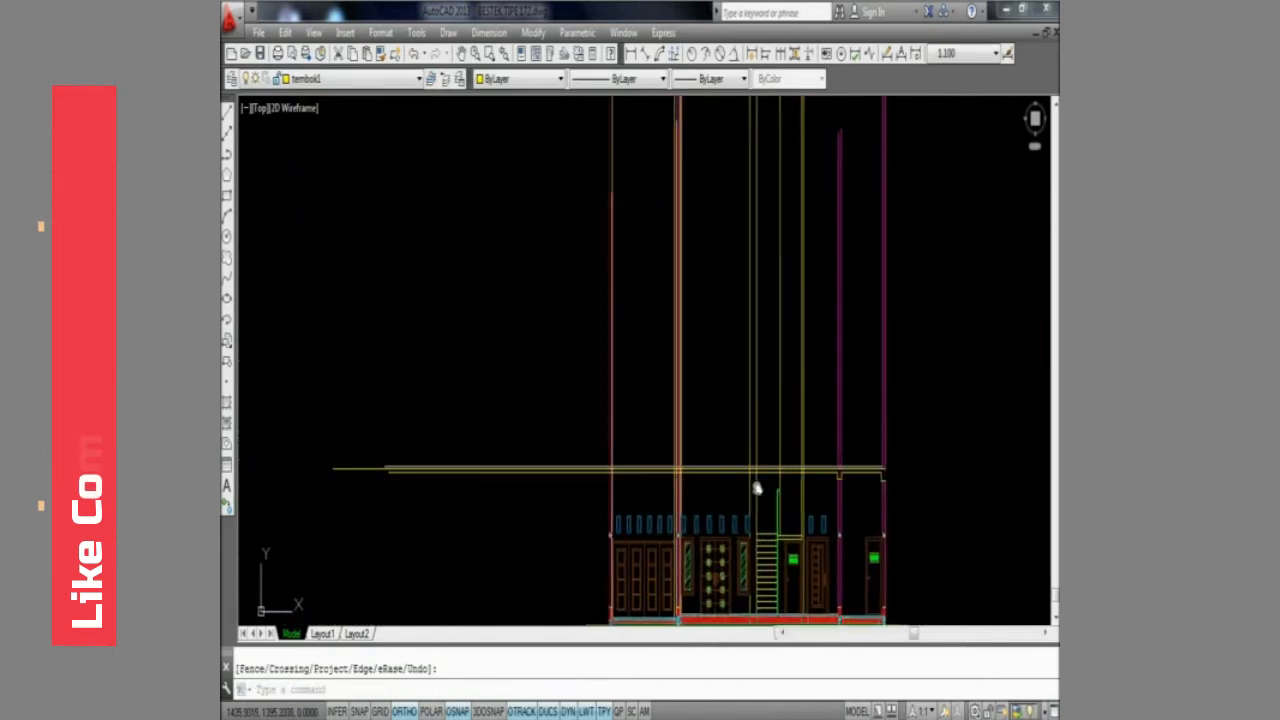
{"action": "scroll", "coordinate": [757, 488], "scroll_direction": "up", "scroll_amount": 4}
{"action": "key", "text": "Escape"}
{"action": "type", "text": "l"}
{"action": "key", "text": "Return"}
{"action": "left_click", "coordinate": [687, 404]}
{"action": "key", "text": "Return"}
{"action": "key", "text": "Return"}
{"action": "left_click", "coordinate": [674, 404]}
{"action": "left_click", "coordinate": [680, 213]}
{"action": "key", "text": "Return"}
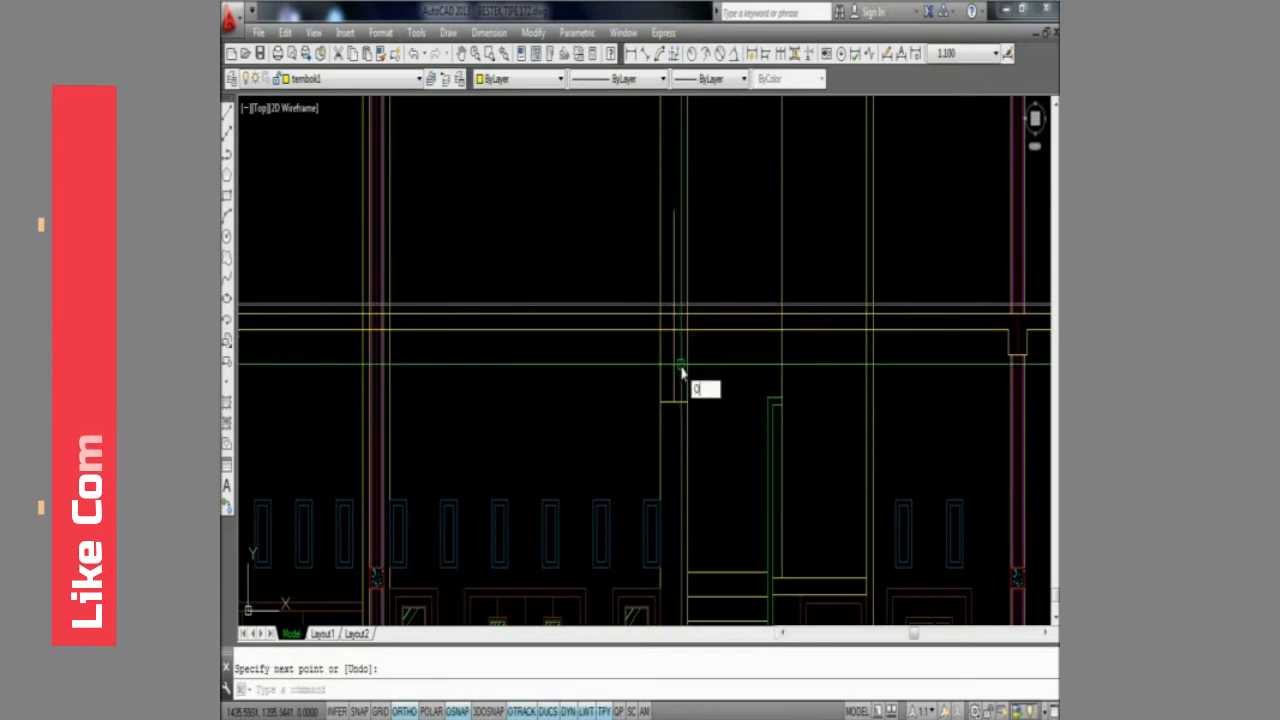
Offset the vertical line 0.1 to both sides and erase the short horizontal helper line
{"action": "key", "text": "Return"}
{"action": "type", "text": "1"}
{"action": "key", "text": "Return"}
{"action": "left_click", "coordinate": [675, 331]}
{"action": "left_click", "coordinate": [678, 360]}
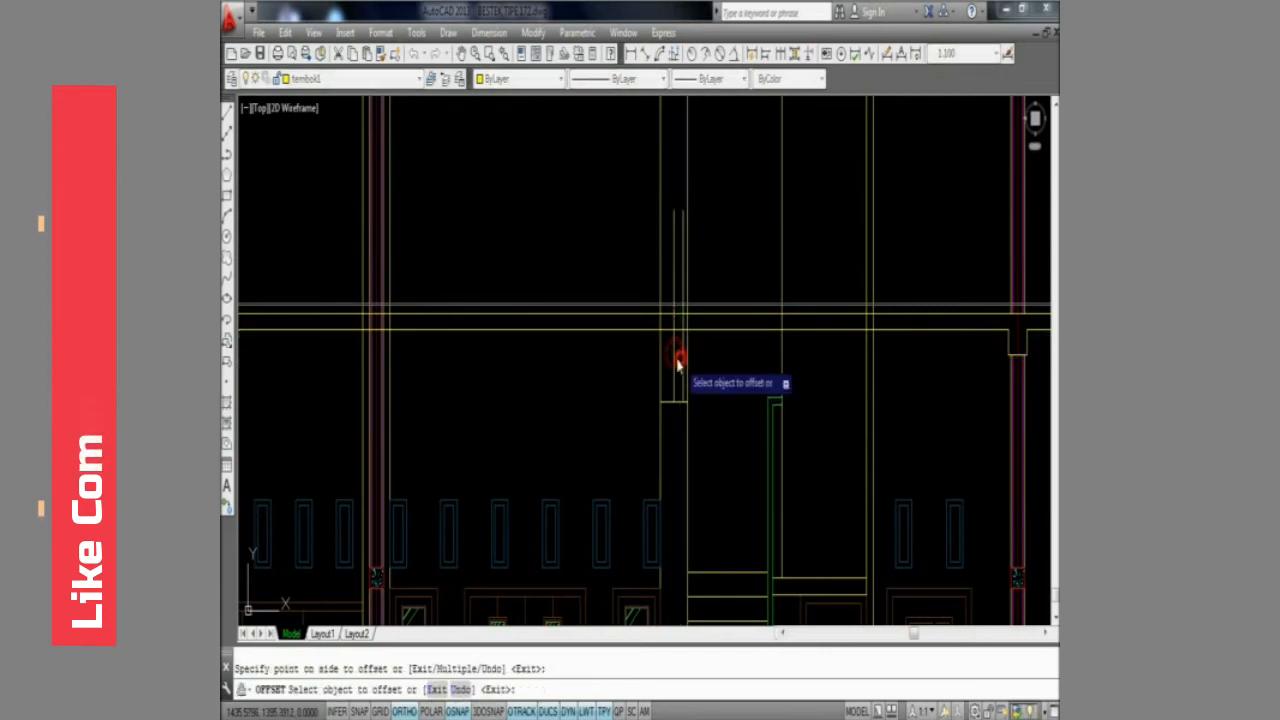
{"action": "key", "text": "Escape"}
{"action": "left_click", "coordinate": [647, 387]}
Draw a horizontal line from the rightmost beam's bottom leftward past the three vertical lines beside the stairs
{"action": "mouse_move", "coordinate": [711, 433]}
{"action": "middle_mouse_down"}
{"action": "mouse_move", "coordinate": [680, 420]}
{"action": "mouse_move", "coordinate": [625, 429]}
{"action": "middle_mouse_up"}
{"action": "scroll", "coordinate": [634, 435], "scroll_direction": "down", "scroll_amount": 3}
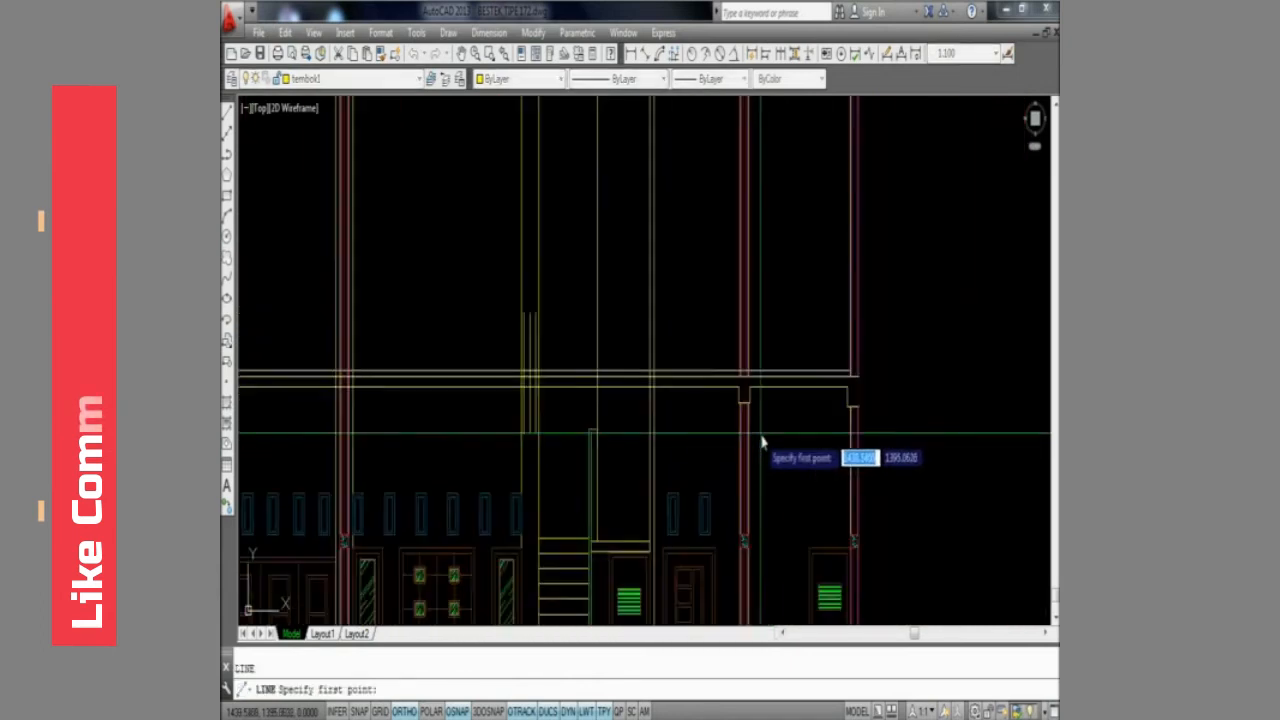
{"action": "scroll", "coordinate": [768, 436], "scroll_direction": "up", "scroll_amount": 3}
{"action": "left_click", "coordinate": [888, 403]}
{"action": "middle_click_drag", "start_coordinate": [703, 474], "coordinate": [882, 473]}
{"action": "left_click", "coordinate": [488, 443]}
{"action": "key", "text": "space"}
{"action": "scroll", "coordinate": [545, 400], "scroll_direction": "up", "scroll_amount": 2}
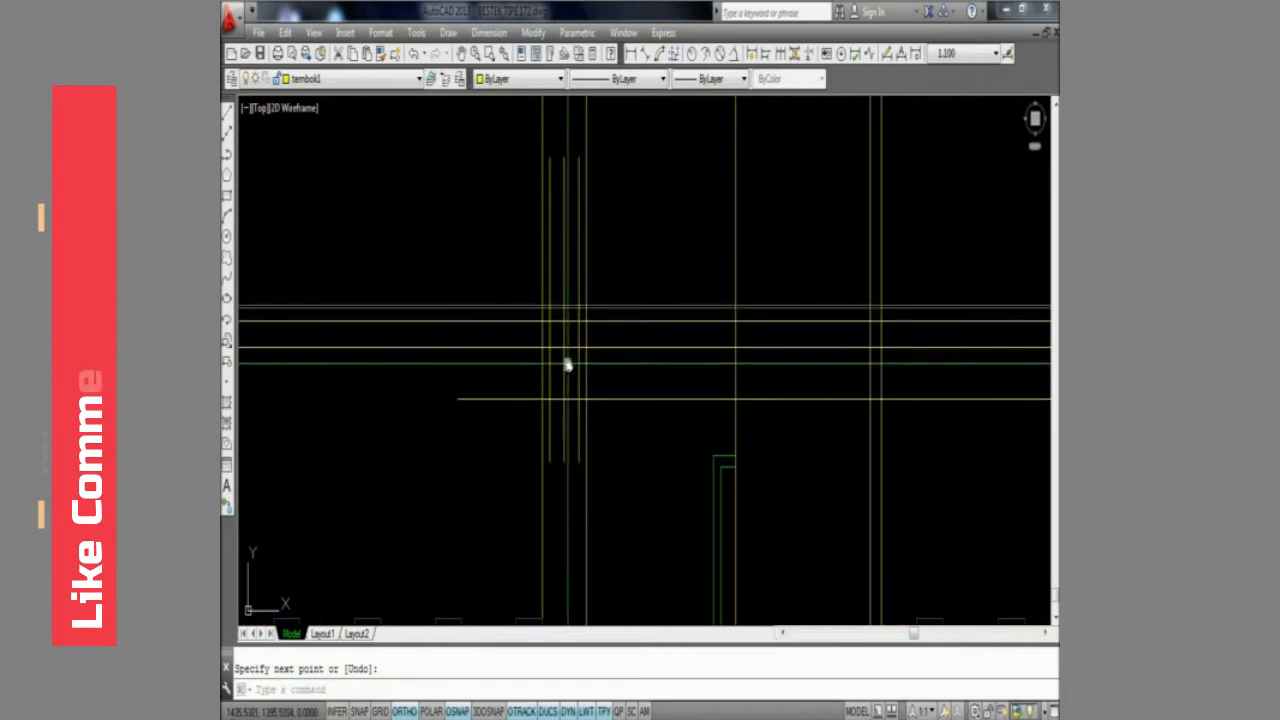
Trim the slab's bottom line between the side lines of the beam beside the stairs
{"action": "type", "text": "tr"}
{"action": "key", "text": "space"}
{"action": "key", "text": "space"}
{"action": "left_click", "coordinate": [563, 346]}
Fillet the stair-side beam's bottom line with its two side lines
{"action": "type", "text": "f"}
{"action": "key", "text": "space"}
{"action": "left_click", "coordinate": [566, 398]}
{"action": "left_click", "coordinate": [579, 386]}
{"action": "key", "text": "space"}
{"action": "left_click", "coordinate": [557, 385]}
{"action": "left_click", "coordinate": [551, 382]}
{"action": "left_click", "coordinate": [567, 397]}
Fillet both sides of the stair-side beam with the adjoining segments of the slab's bottom line
{"action": "key", "text": "space"}
{"action": "left_click", "coordinate": [575, 380]}
{"action": "left_click", "coordinate": [612, 347]}
{"action": "key", "text": "space"}
{"action": "left_click", "coordinate": [547, 362]}
{"action": "left_click", "coordinate": [520, 350]}
Copy the stair-side beam's side and bottom lines horizontally to the second wall from the left
{"action": "scroll", "coordinate": [515, 390], "scroll_direction": "down", "scroll_amount": 3}
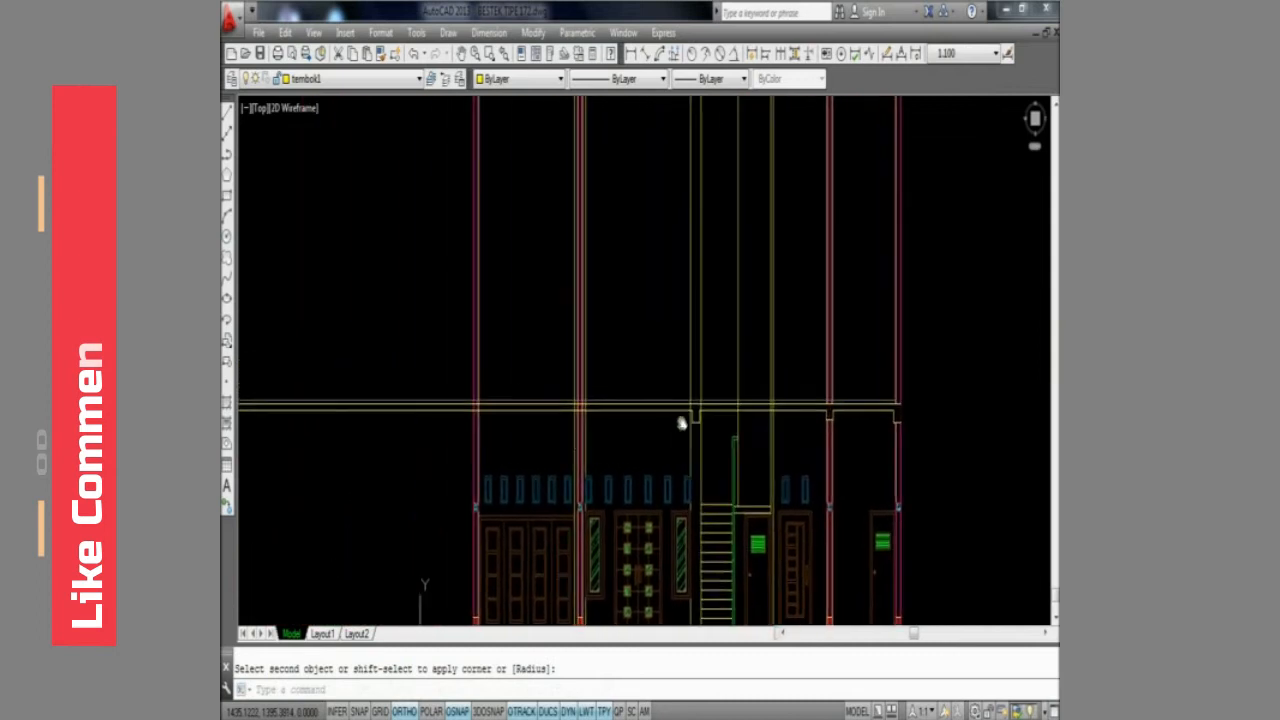
{"action": "scroll", "coordinate": [660, 441], "scroll_direction": "up", "scroll_amount": 3}
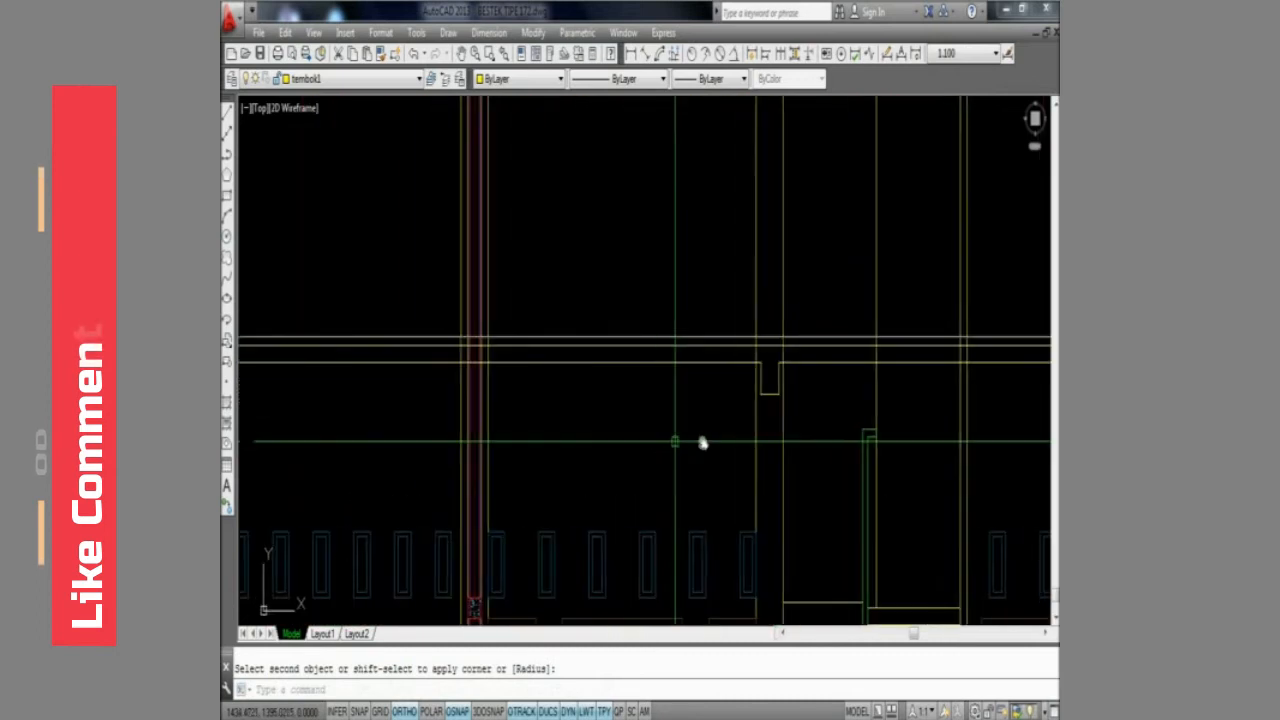
{"action": "middle_click_drag", "start_coordinate": [663, 443], "coordinate": [724, 443]}
{"action": "key", "text": "Escape"}
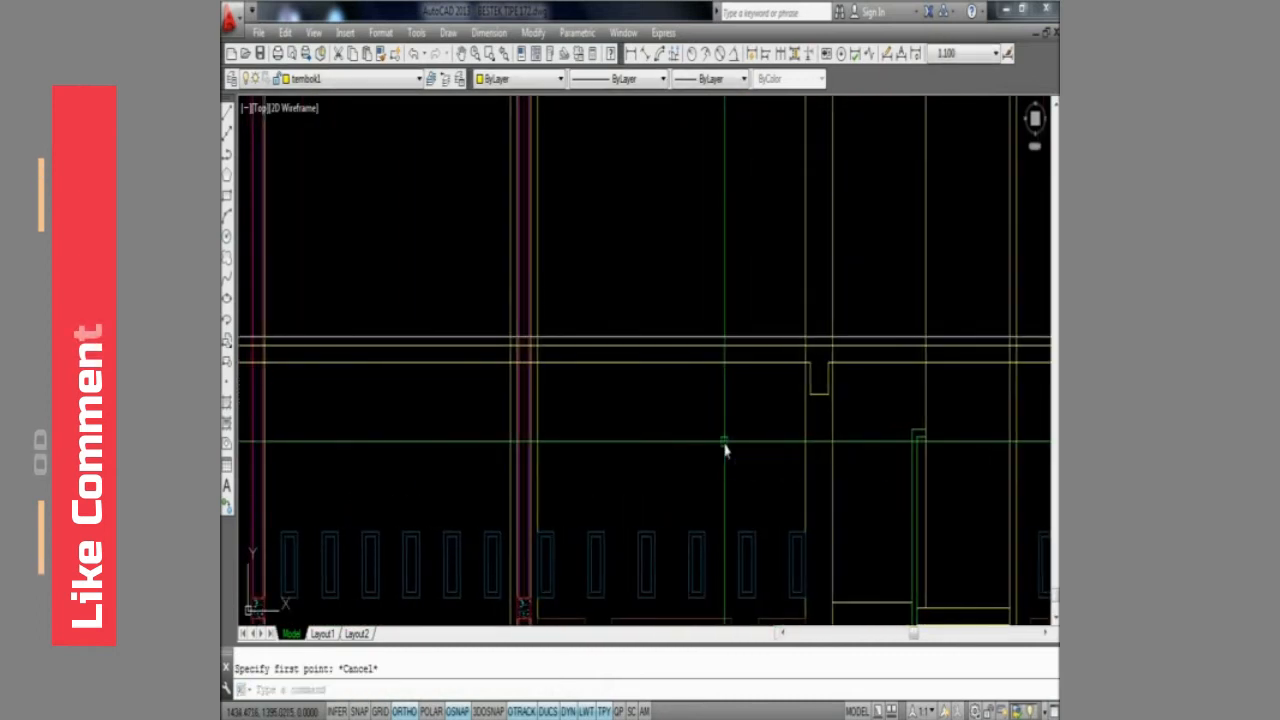
{"action": "scroll", "coordinate": [824, 424], "scroll_direction": "up", "scroll_amount": 3}
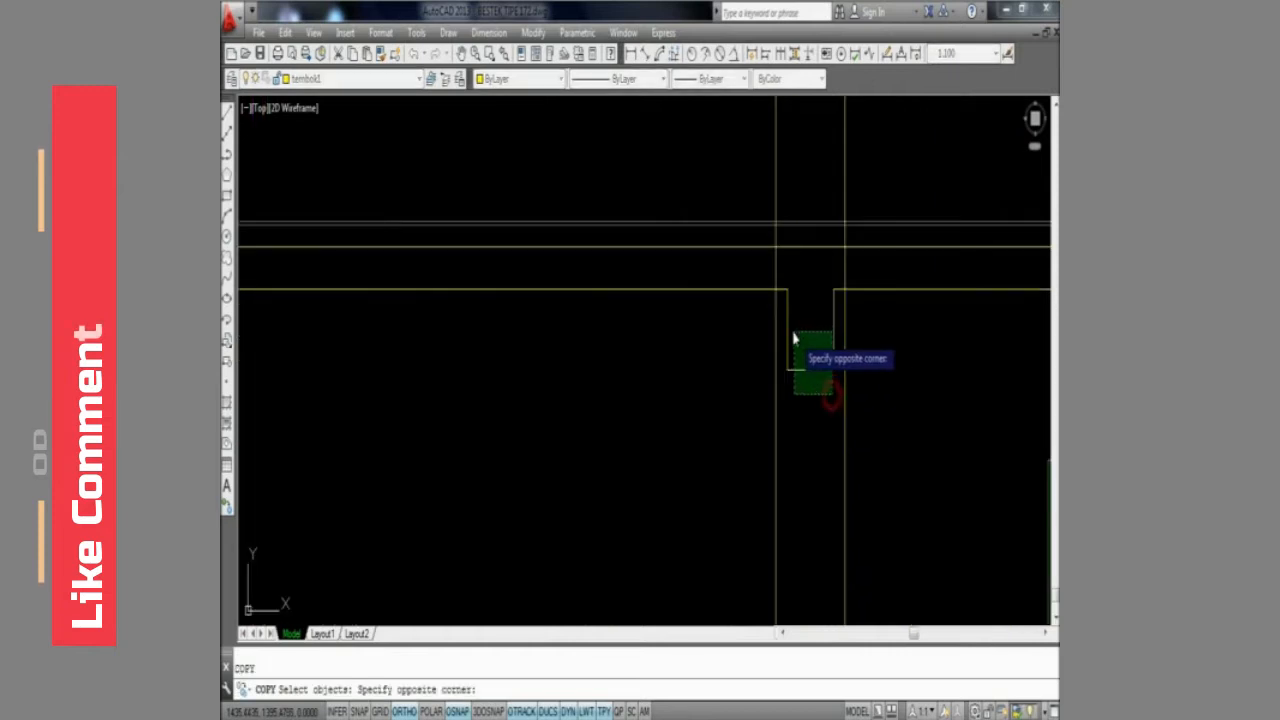
{"action": "scroll", "coordinate": [834, 349], "scroll_direction": "down", "scroll_amount": 5}
{"action": "key", "text": "Return"}
{"action": "left_click", "coordinate": [838, 295]}
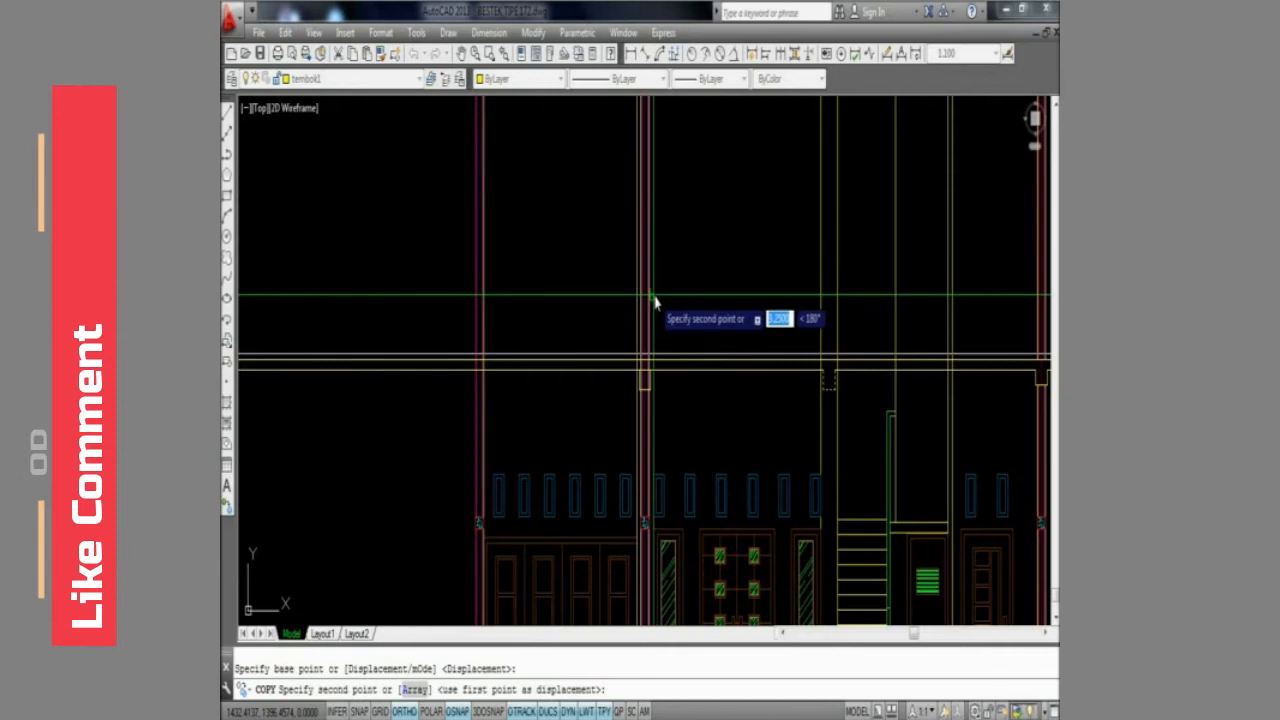
{"action": "left_click", "coordinate": [654, 296]}
{"action": "scroll", "coordinate": [649, 389], "scroll_direction": "up", "scroll_amount": 4}
{"action": "key", "text": "Return"}
Fillet the copied beam's outer side with the slab's top line and its inner side with the slab's bottom line
{"action": "scroll", "coordinate": [664, 468], "scroll_direction": "up", "scroll_amount": 2}
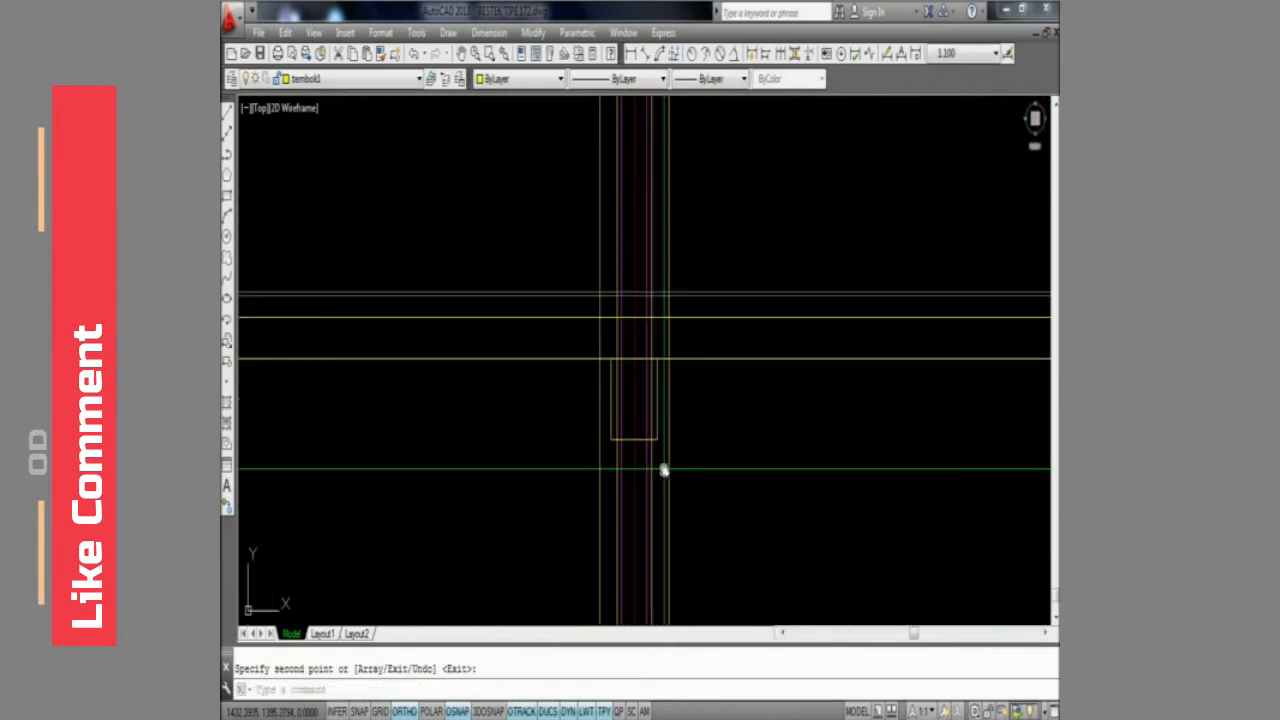
{"action": "type", "text": "f"}
{"action": "key", "text": "Return"}
{"action": "left_click", "coordinate": [614, 418]}
{"action": "left_click", "coordinate": [703, 318]}
{"action": "key", "text": "Return"}
{"action": "left_click", "coordinate": [657, 384]}
{"action": "left_click", "coordinate": [705, 358]}
Try to trim all wall lines running through the beam at the second wall from the left
{"action": "type", "text": "t"}
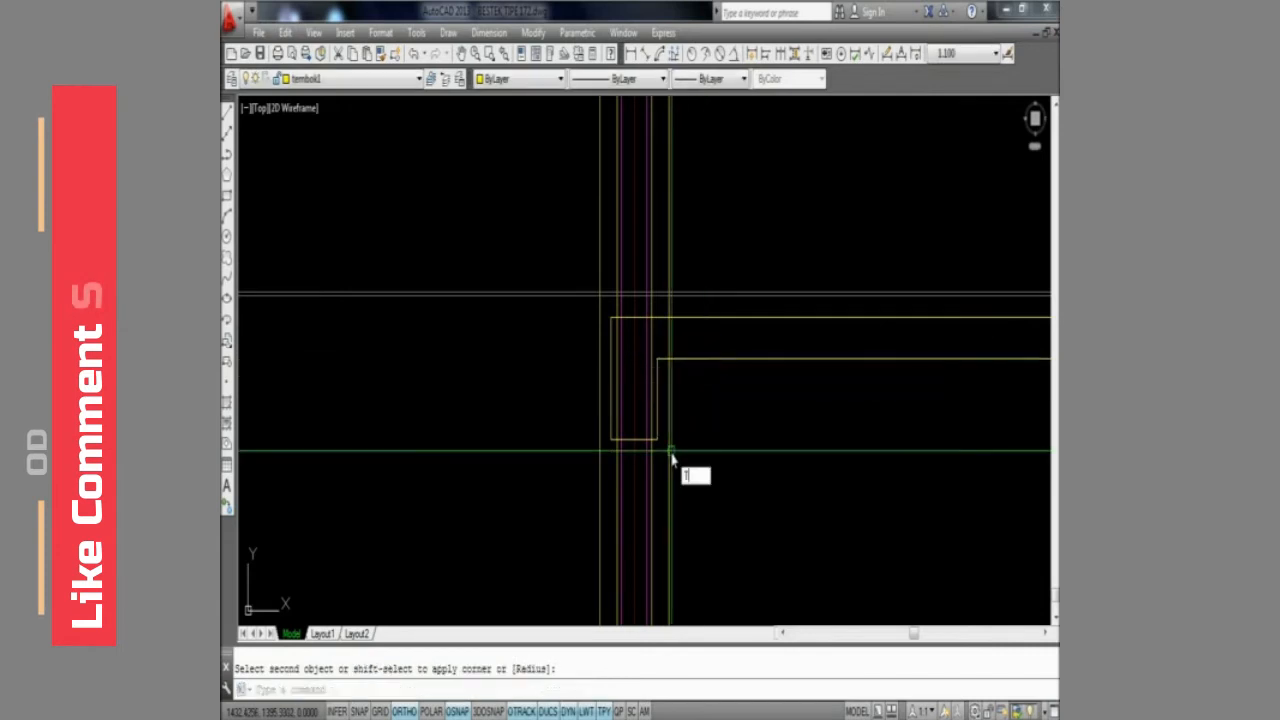
{"action": "type", "text": "r"}
{"action": "key", "text": "Return"}
{"action": "left_click", "coordinate": [734, 408]}
{"action": "left_click", "coordinate": [710, 305]}
{"action": "key", "text": "Return"}
{"action": "scroll", "coordinate": [657, 351], "scroll_direction": "up", "scroll_amount": 2}
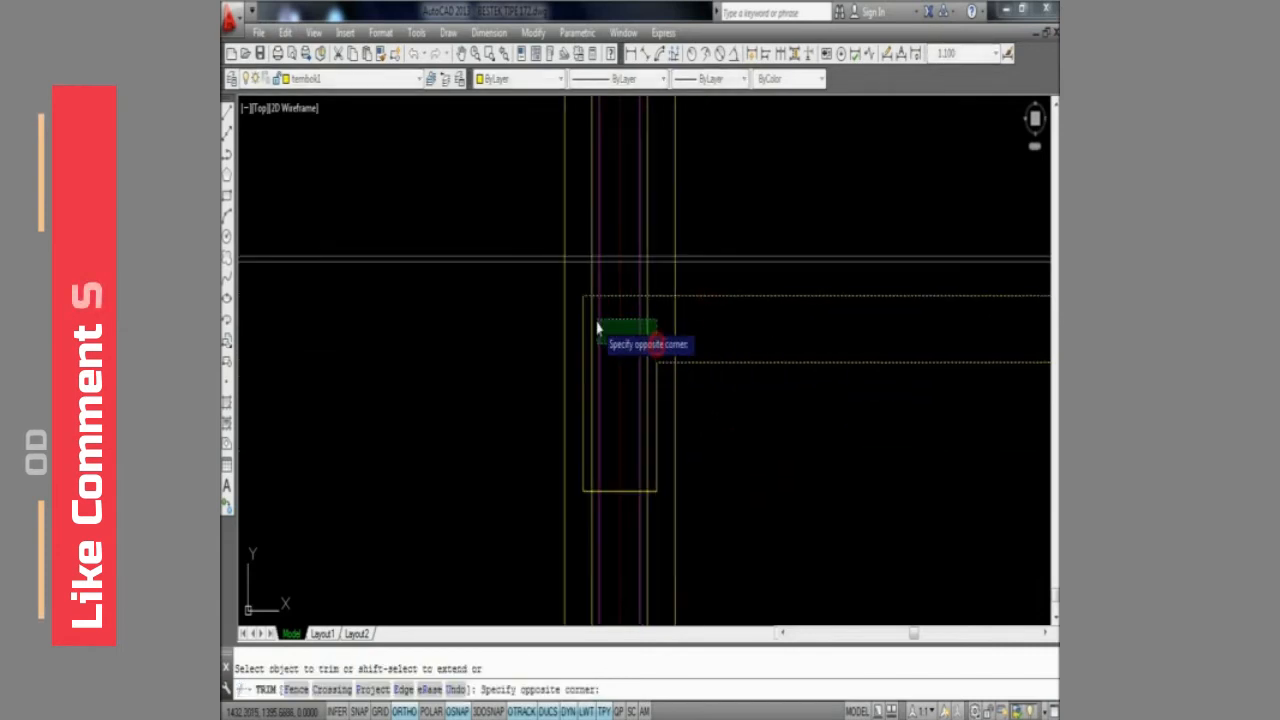
{"action": "left_click", "coordinate": [587, 312]}
{"action": "key", "text": "Return"}
Undo the trimming of the wall lines through the copied beam
{"action": "scroll", "coordinate": [617, 377], "scroll_direction": "down", "scroll_amount": 4}
{"action": "scroll", "coordinate": [617, 377], "scroll_direction": "up", "scroll_amount": 2}
{"action": "key", "text": "ctrl+z"}
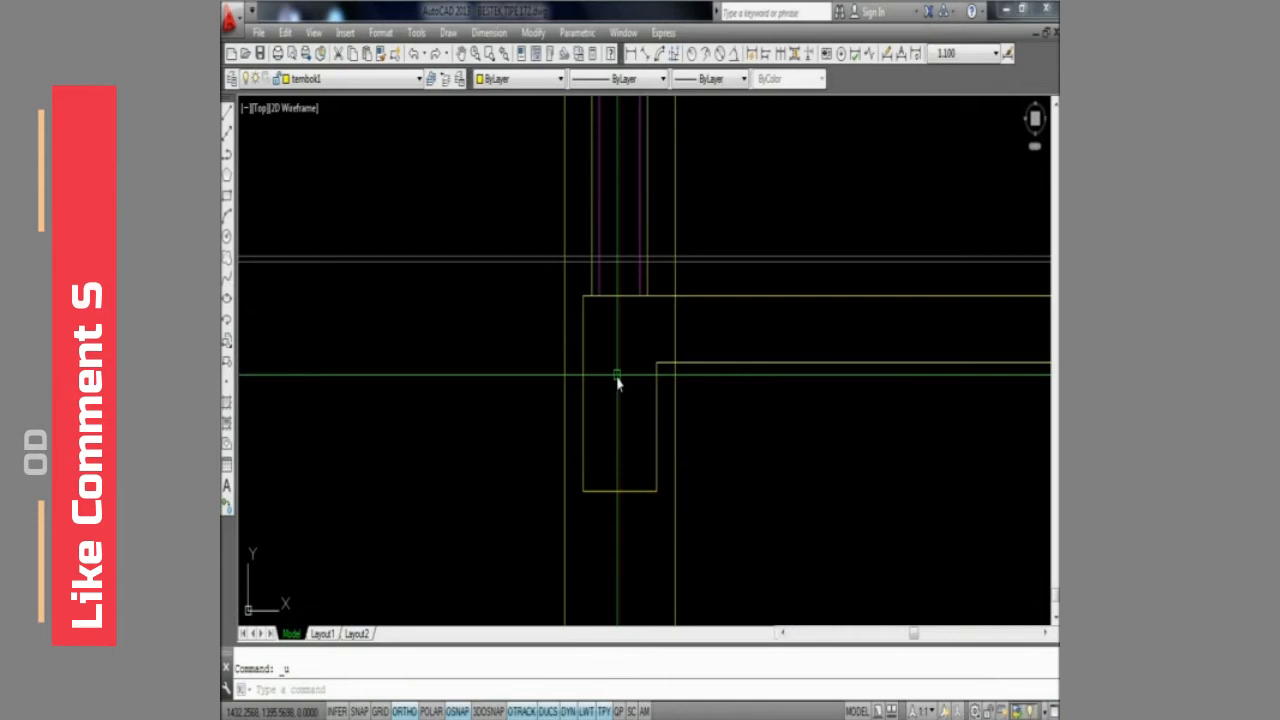
{"action": "key", "text": "ctrl+z"}
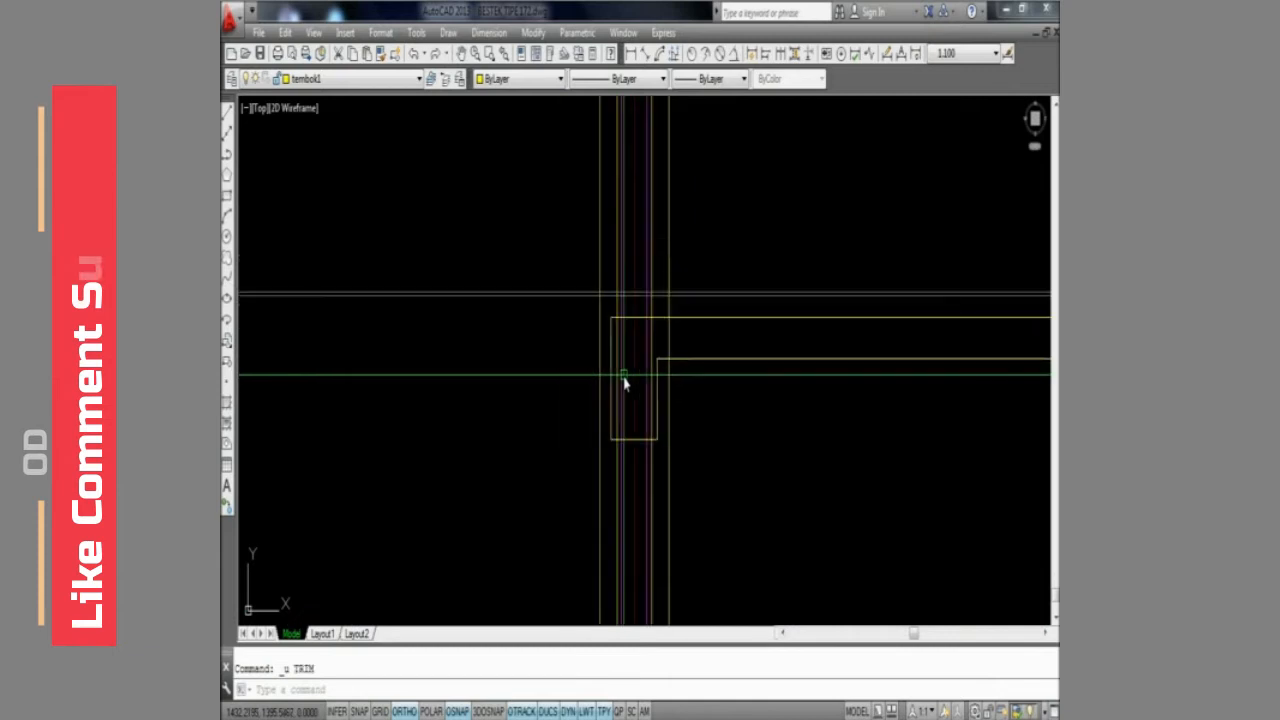
Trim the inner wall lines inside the copied beam, leaving the wall's axis line in place
{"action": "key", "text": "Return"}
{"action": "key", "text": "Return"}
{"action": "scroll", "coordinate": [643, 377], "scroll_direction": "down", "scroll_amount": 5}
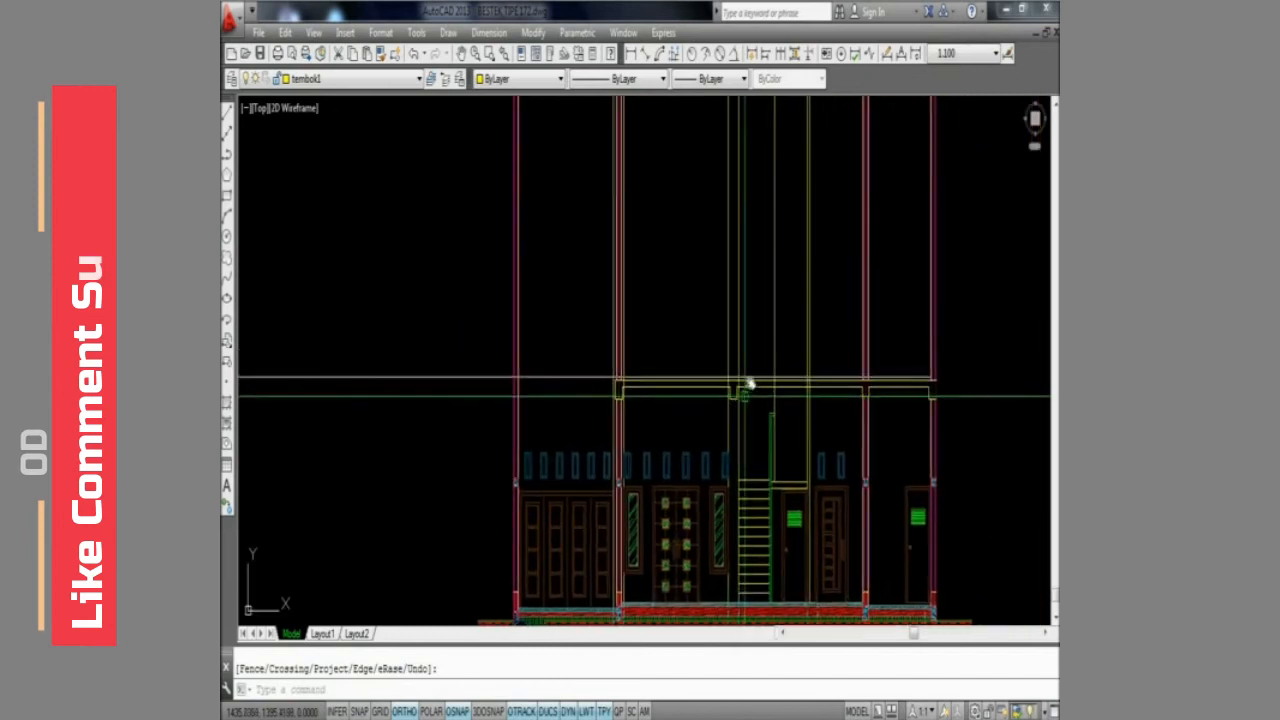
Trim the two wall lines above the stair-side beam within the slab thickness
{"action": "scroll", "coordinate": [749, 387], "scroll_direction": "up", "scroll_amount": 4}
{"action": "left_click", "coordinate": [733, 392]}
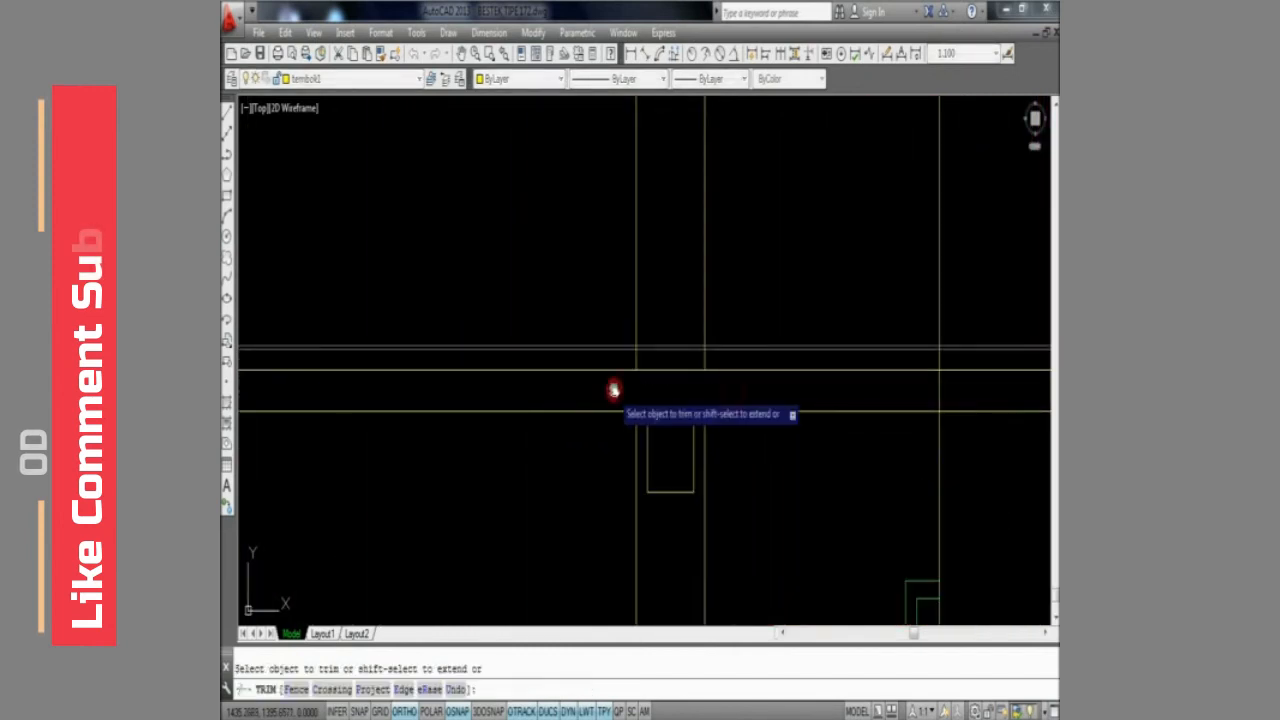
{"action": "key", "text": "Return"}
{"action": "scroll", "coordinate": [700, 393], "scroll_direction": "down", "scroll_amount": 3}
{"action": "scroll", "coordinate": [686, 403], "scroll_direction": "up", "scroll_amount": 5}
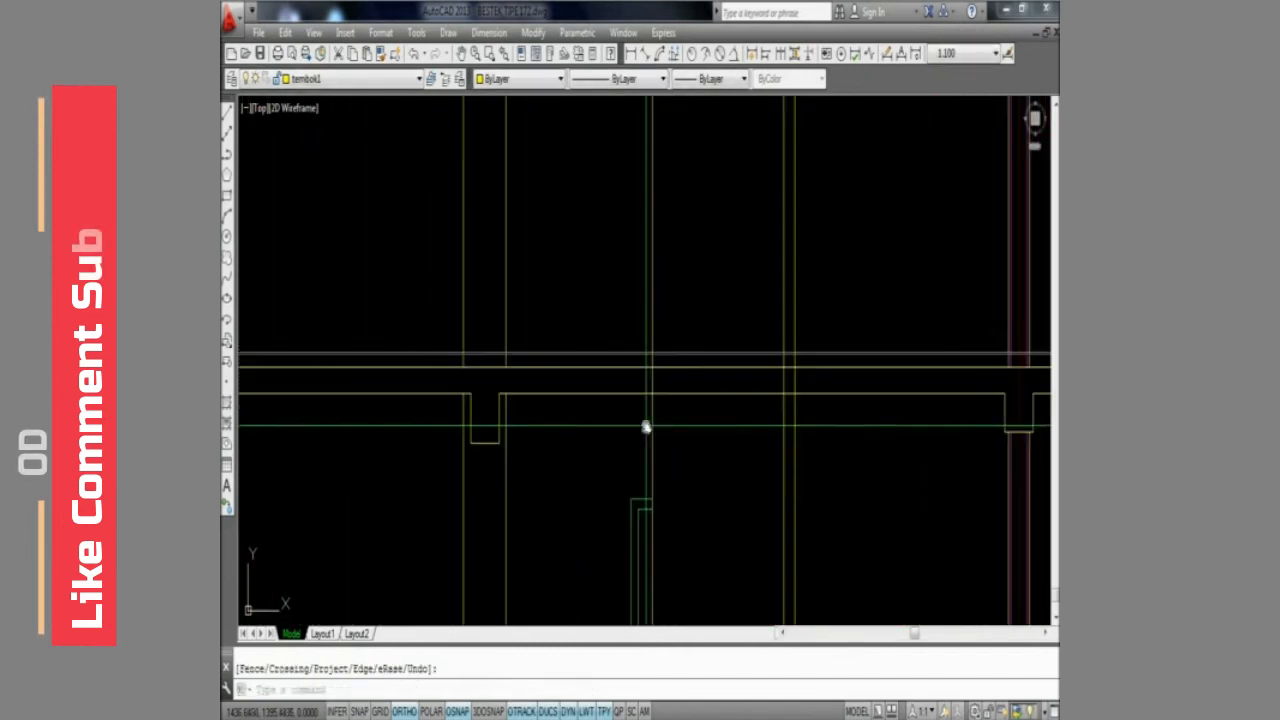
Trim the vertical line at the stair railing and the pair of wall lines beyond it within the slab thickness
{"action": "key", "text": "Return"}
{"action": "key", "text": "Return"}
{"action": "scroll", "coordinate": [660, 382], "scroll_direction": "down", "scroll_amount": 2}
{"action": "scroll", "coordinate": [747, 386], "scroll_direction": "up", "scroll_amount": 4}
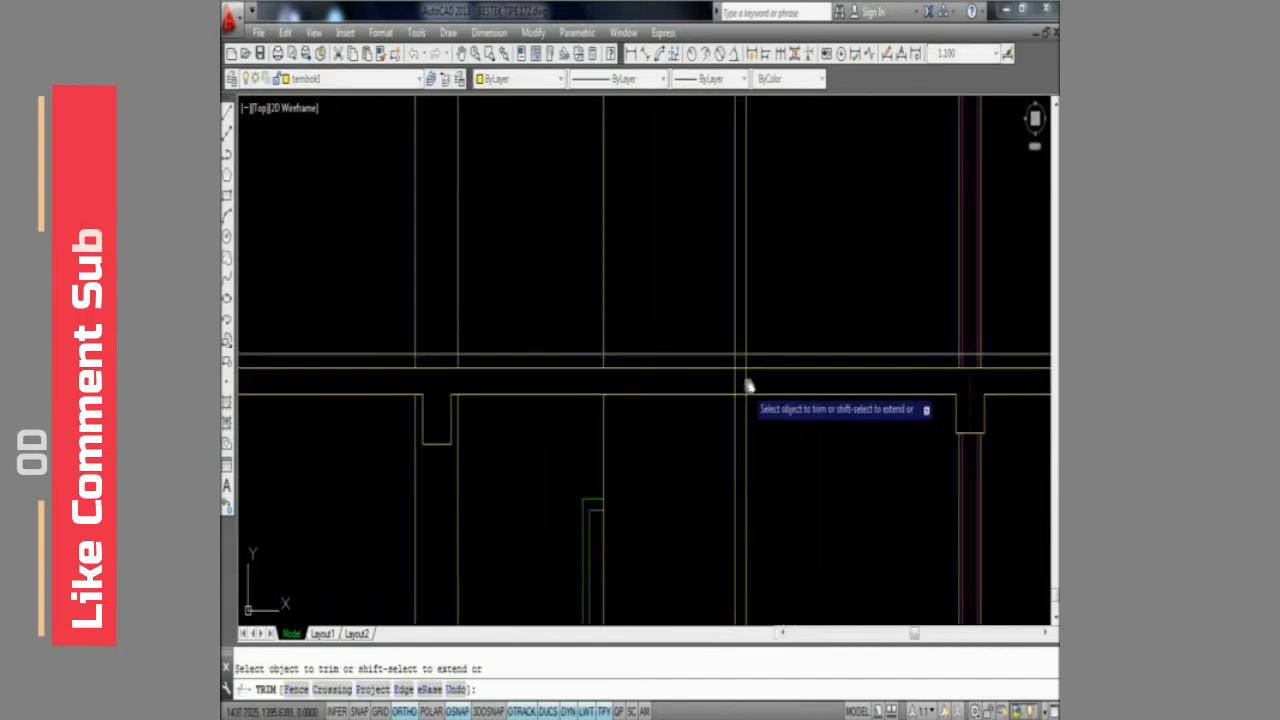
{"action": "left_click", "coordinate": [769, 386]}
{"action": "left_click", "coordinate": [678, 386]}
{"action": "key", "text": "Return"}
{"action": "key", "text": "Return"}
{"action": "key", "text": "Return"}
{"action": "left_click", "coordinate": [757, 391]}
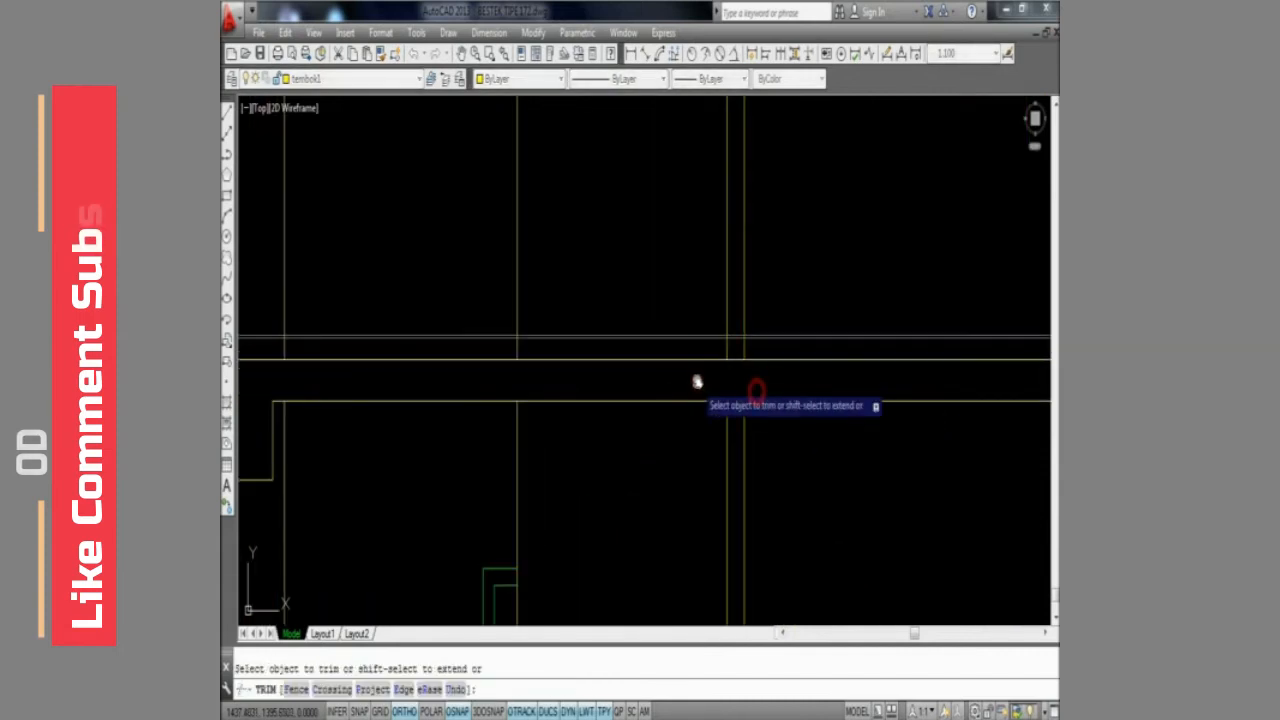
{"action": "left_click", "coordinate": [695, 381]}
{"action": "key", "text": "Escape"}
{"action": "key", "text": "Escape"}
Copy the leftmost wall's hatched concrete lintel straight up to the grey line below the floor level
{"action": "scroll", "coordinate": [690, 386], "scroll_direction": "down", "scroll_amount": 5}
{"action": "key", "text": "Return"}
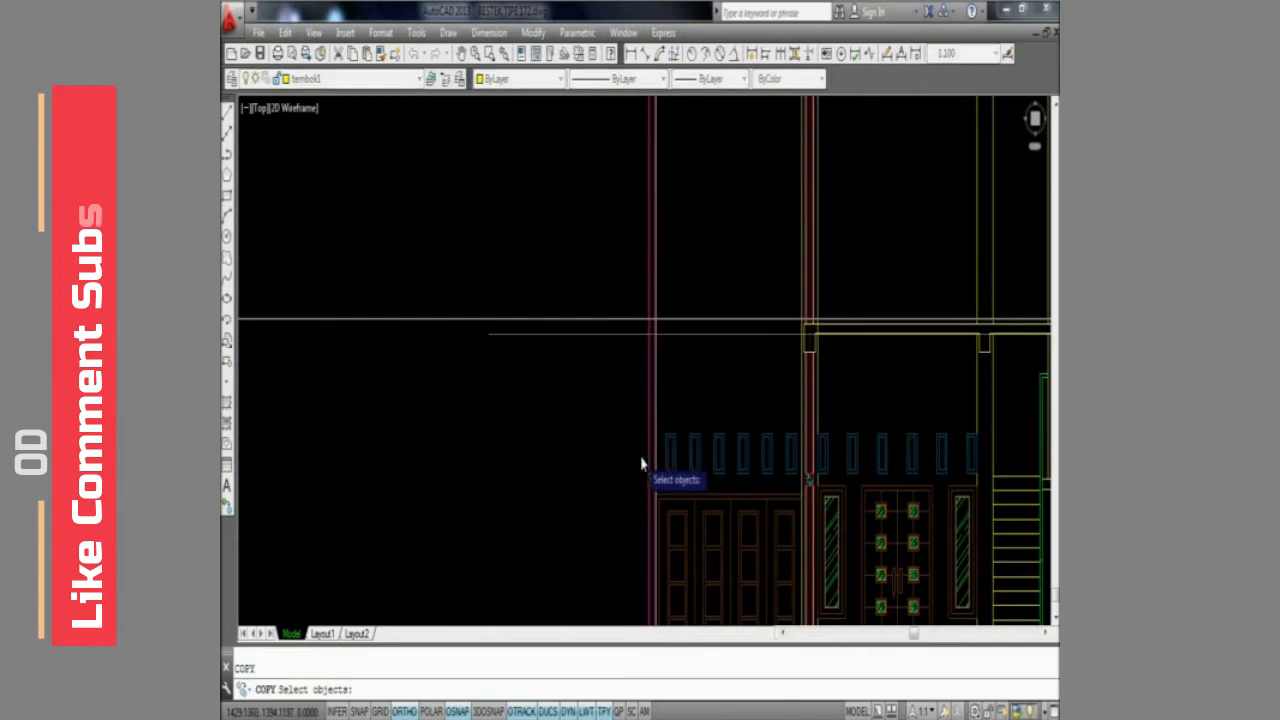
{"action": "scroll", "coordinate": [642, 463], "scroll_direction": "up", "scroll_amount": 2}
{"action": "left_click", "coordinate": [634, 447]}
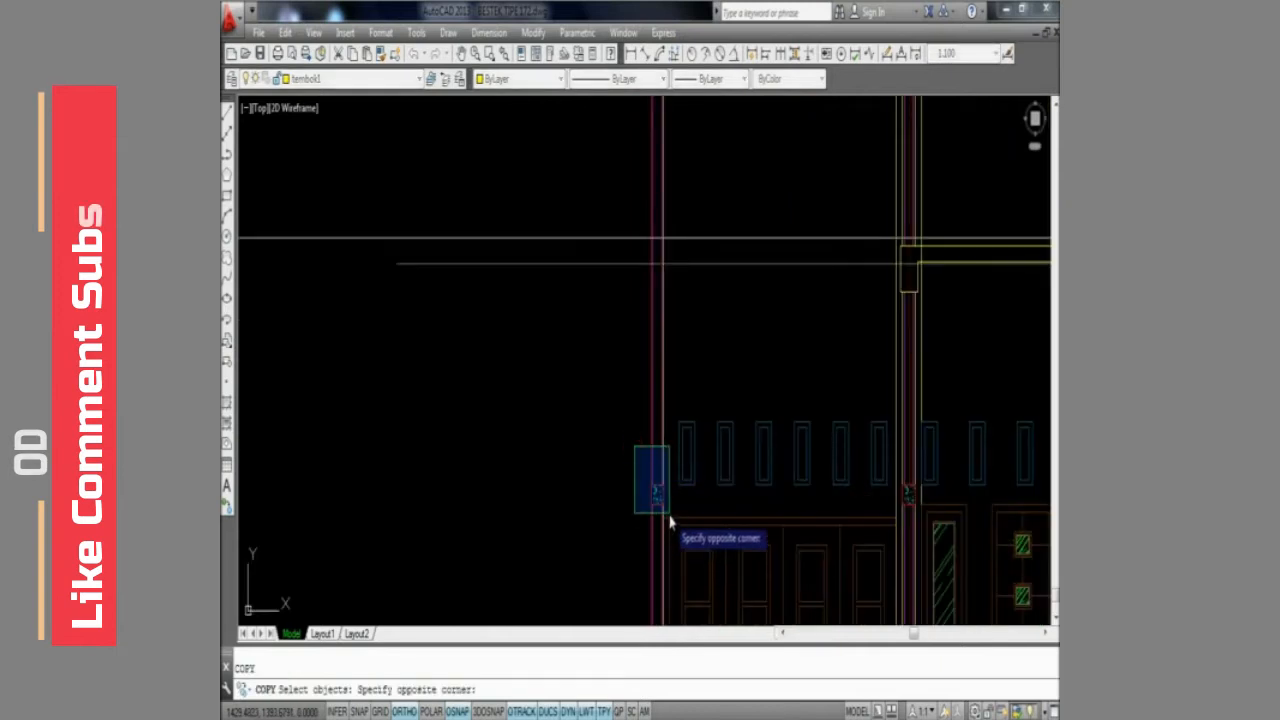
{"action": "scroll", "coordinate": [663, 486], "scroll_direction": "up", "scroll_amount": 2}
{"action": "key", "text": "Return"}
{"action": "scroll", "coordinate": [657, 466], "scroll_direction": "down", "scroll_amount": 2}
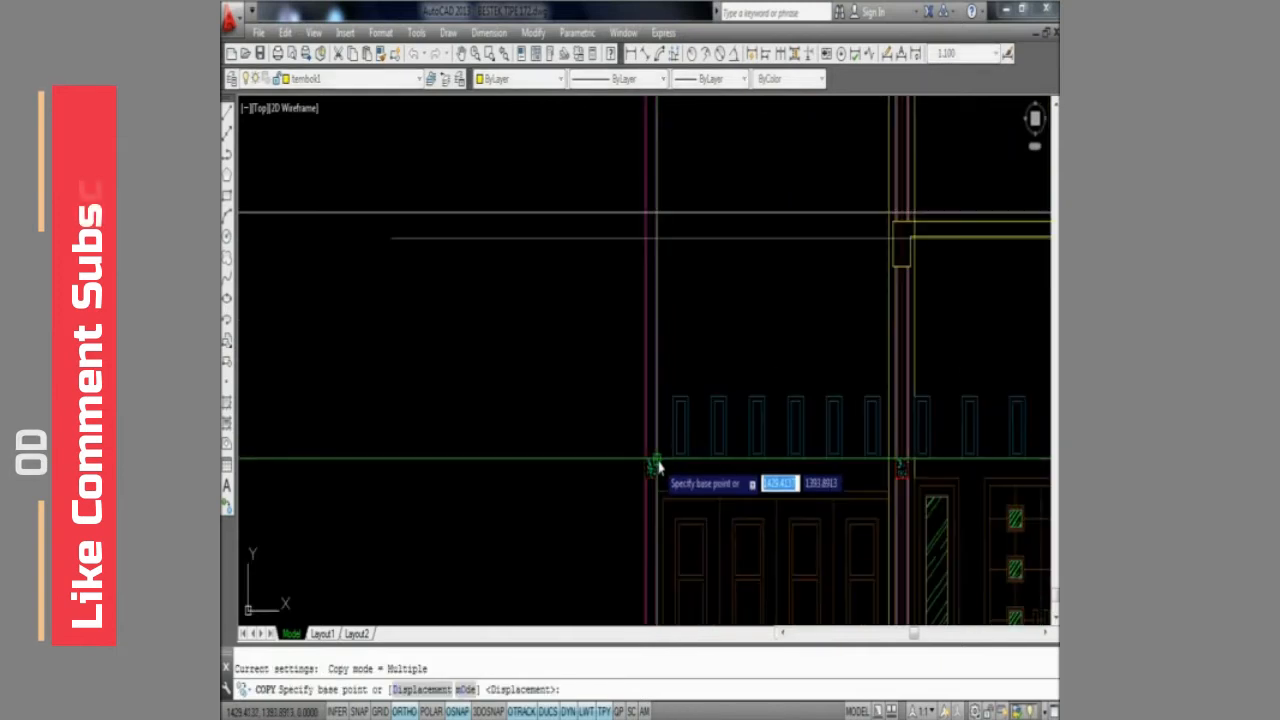
{"action": "scroll", "coordinate": [651, 520], "scroll_direction": "up", "scroll_amount": 3}
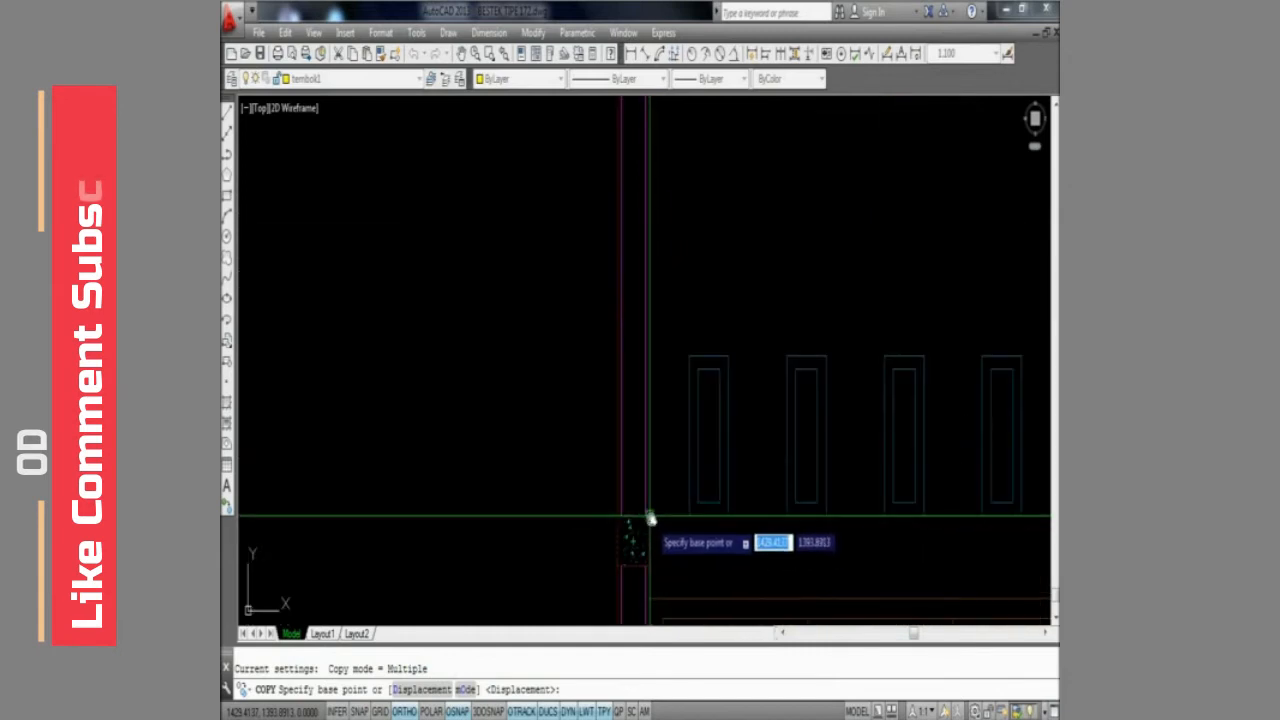
{"action": "left_click", "coordinate": [651, 523]}
{"action": "scroll", "coordinate": [654, 480], "scroll_direction": "down", "scroll_amount": 4}
{"action": "scroll", "coordinate": [657, 427], "scroll_direction": "up", "scroll_amount": 4}
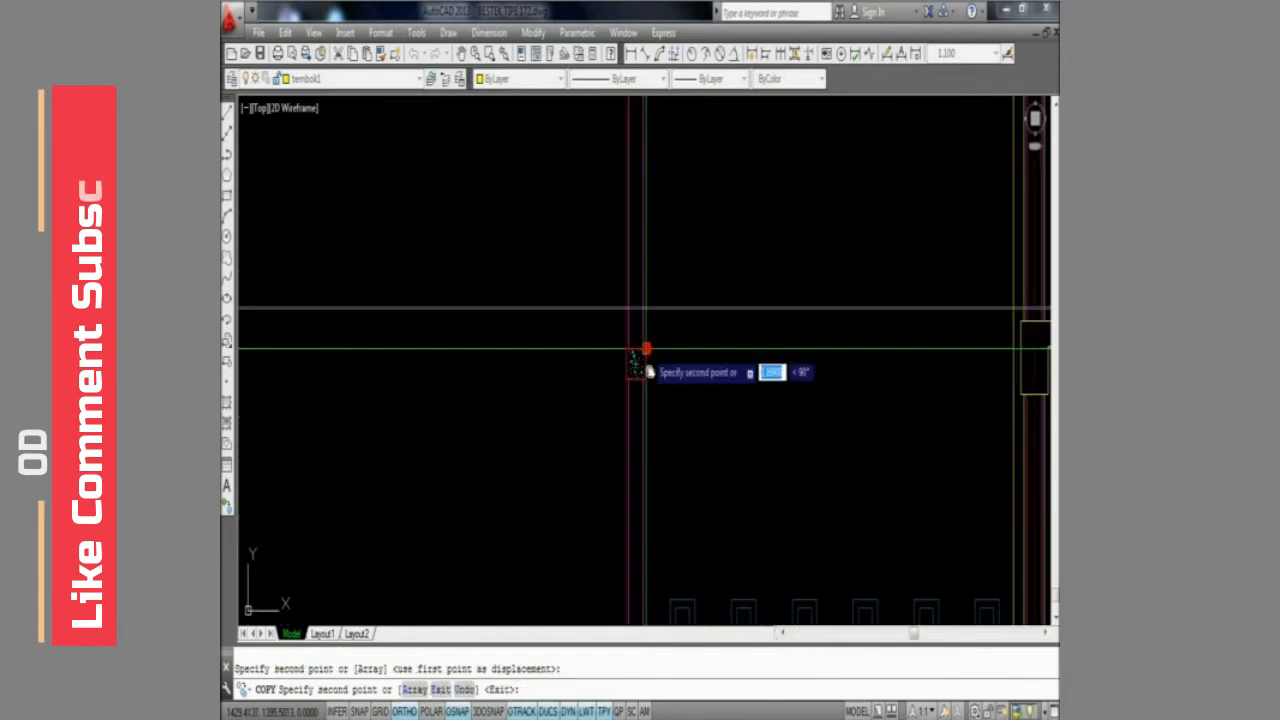
{"action": "scroll", "coordinate": [620, 400], "scroll_direction": "down", "scroll_amount": 3}
{"action": "key", "text": "Escape"}
Erase the grey helper line below floor level and trim the upper-floor lines back to the right face of the second wall from the left
{"action": "left_click", "coordinate": [580, 391]}
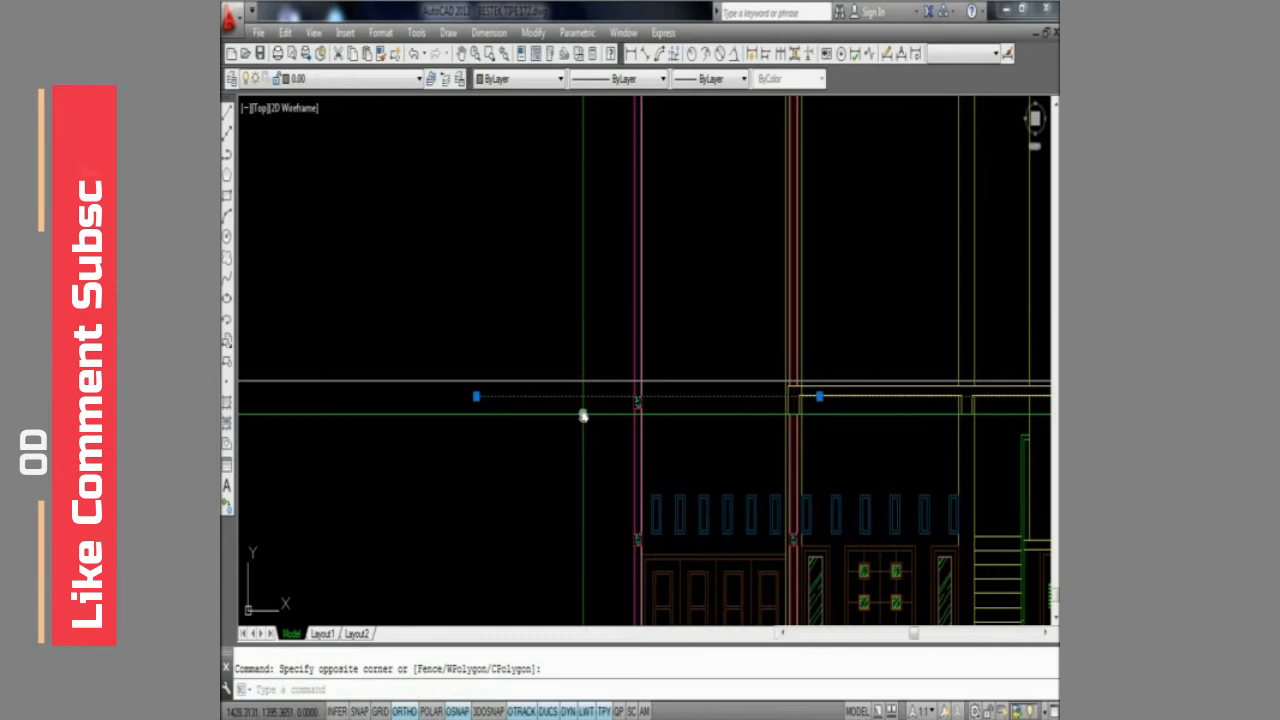
{"action": "scroll", "coordinate": [805, 402], "scroll_direction": "up", "scroll_amount": 4}
{"action": "type", "text": "tr"}
{"action": "key", "text": "Return"}
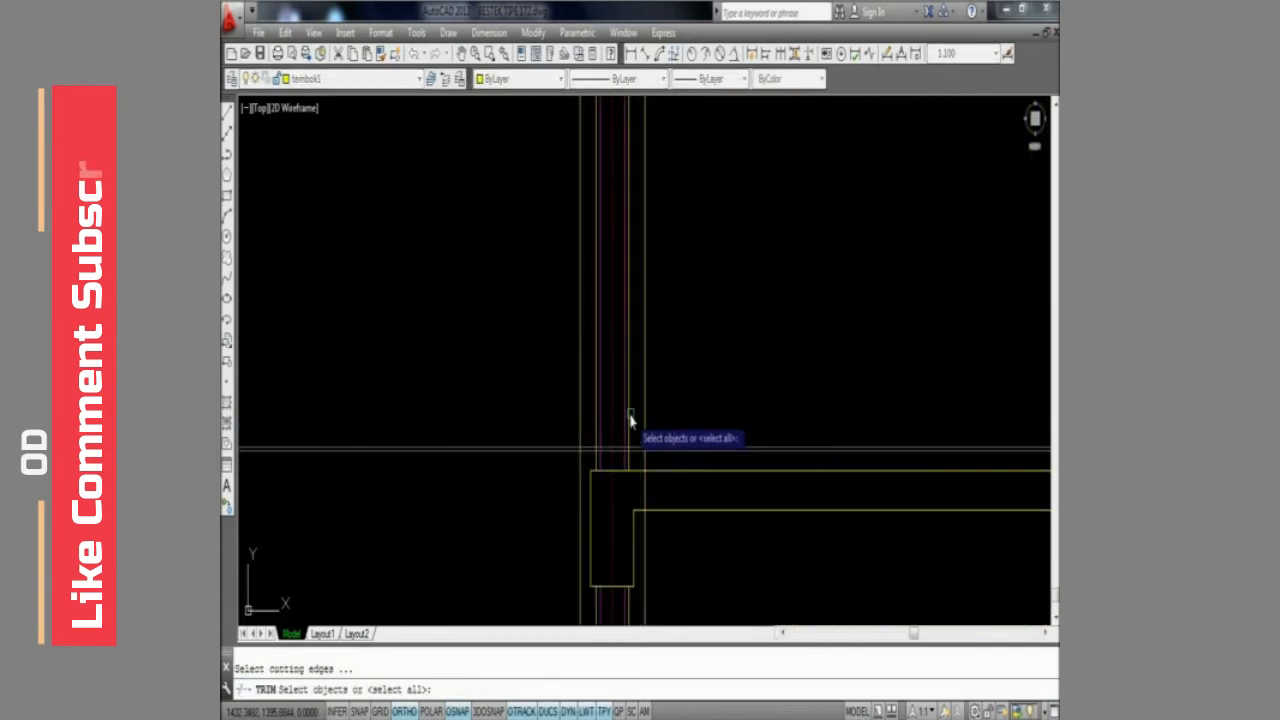
{"action": "left_click", "coordinate": [630, 414]}
{"action": "key", "text": "Return"}
{"action": "left_click", "coordinate": [430, 527]}
{"action": "key", "text": "Return"}
{"action": "scroll", "coordinate": [592, 430], "scroll_direction": "down", "scroll_amount": 2}
{"action": "scroll", "coordinate": [616, 473], "scroll_direction": "up", "scroll_amount": 2}
{"action": "type", "text": "tr"}
{"action": "key", "text": "Return"}
{"action": "key", "text": "Return"}
{"action": "left_click", "coordinate": [628, 473]}
{"action": "key", "text": "Return"}
Erase the single vertical line that rises above the slab over the stair railing
{"action": "scroll", "coordinate": [631, 465], "scroll_direction": "down", "scroll_amount": 7}
{"action": "middle_click_drag", "start_coordinate": [683, 477], "coordinate": [682, 426]}
{"action": "scroll", "coordinate": [681, 434], "scroll_direction": "up", "scroll_amount": 2}
{"action": "scroll", "coordinate": [771, 449], "scroll_direction": "down", "scroll_amount": 3}
{"action": "scroll", "coordinate": [820, 451], "scroll_direction": "up", "scroll_amount": 2}
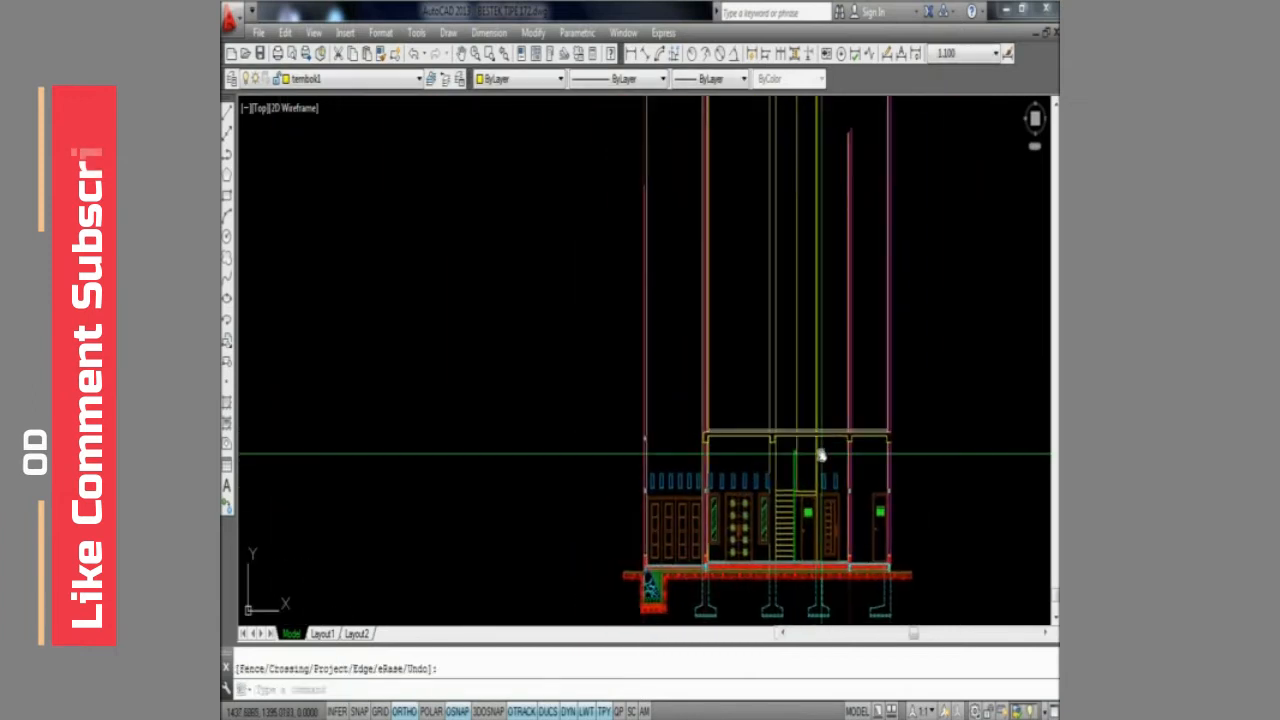
{"action": "scroll", "coordinate": [793, 443], "scroll_direction": "up", "scroll_amount": 4}
{"action": "left_click", "coordinate": [778, 306]}
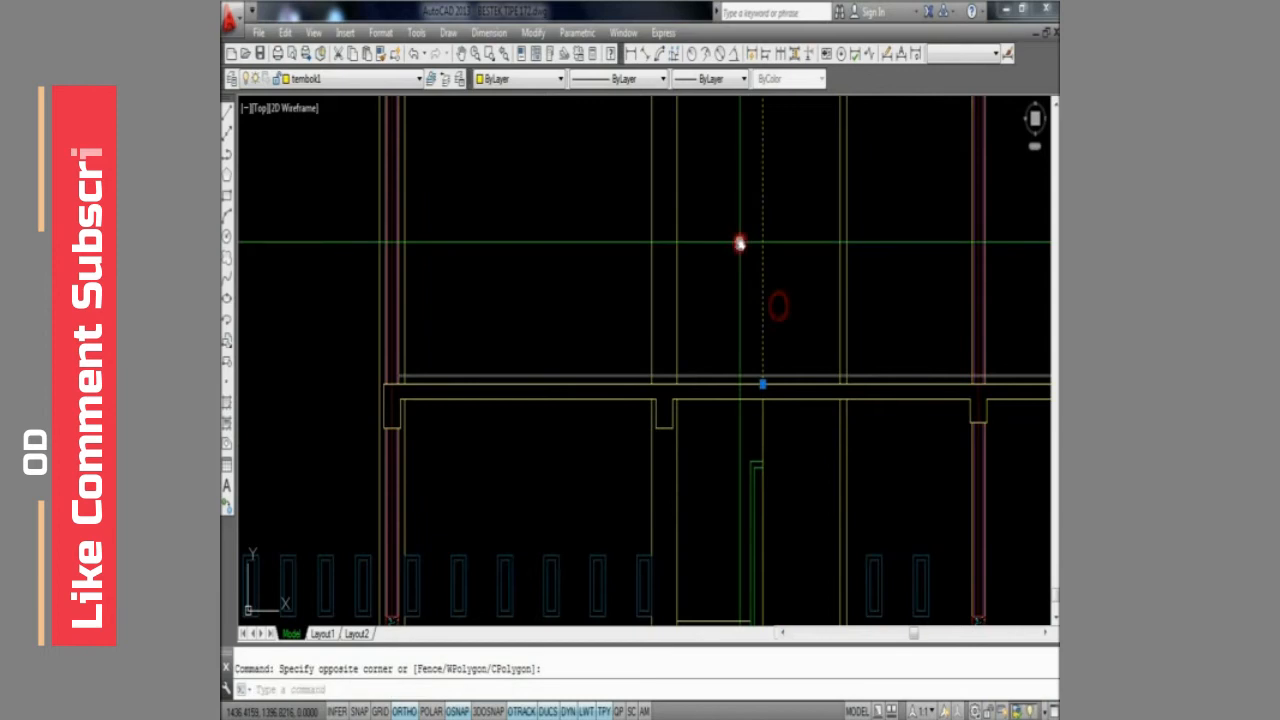
{"action": "scroll", "coordinate": [789, 380], "scroll_direction": "down", "scroll_amount": 3}
{"action": "middle_click_drag", "start_coordinate": [789, 380], "coordinate": [791, 449]}
{"action": "scroll", "coordinate": [791, 449], "scroll_direction": "down", "scroll_amount": 2}
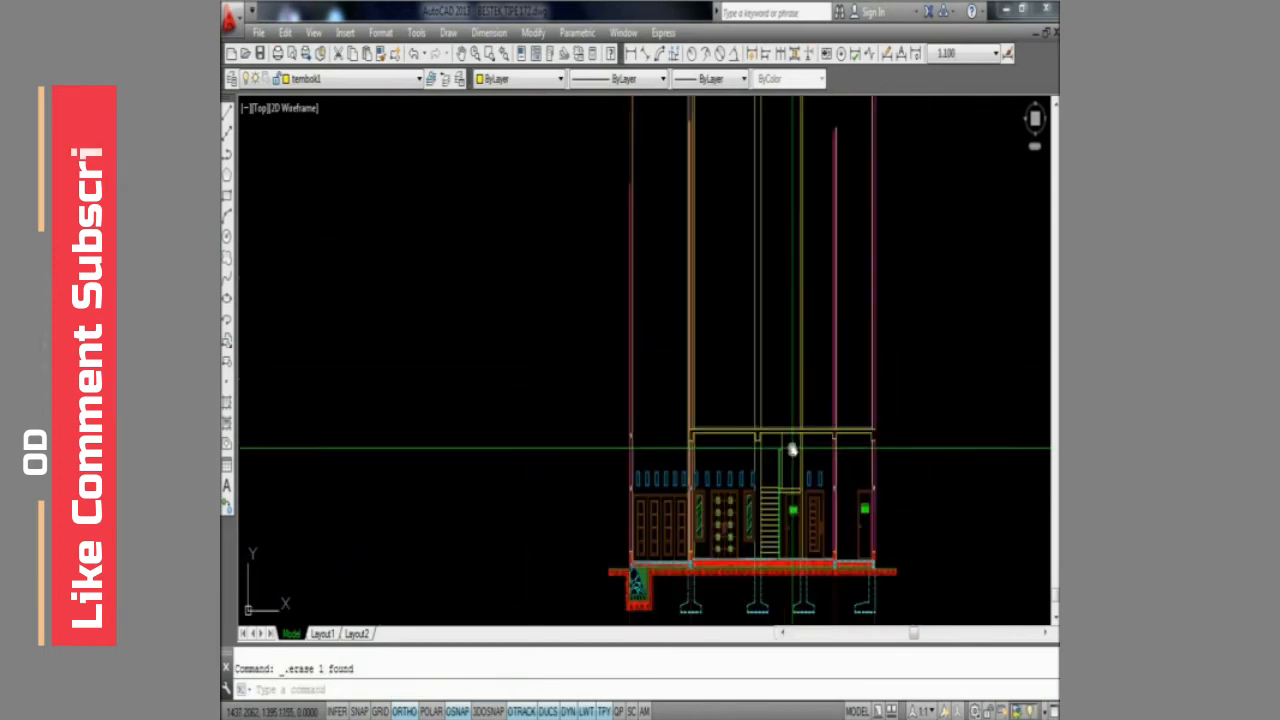
Draw a horizontal construction line from the reference section's roof slab at level + 8.40 leftward across the new section
{"action": "scroll", "coordinate": [880, 440], "scroll_direction": "up", "scroll_amount": 7}
{"action": "type", "text": "l"}
{"action": "key", "text": "Return"}
{"action": "scroll", "coordinate": [860, 445], "scroll_direction": "up", "scroll_amount": 4}
{"action": "scroll", "coordinate": [794, 434], "scroll_direction": "down", "scroll_amount": 4}
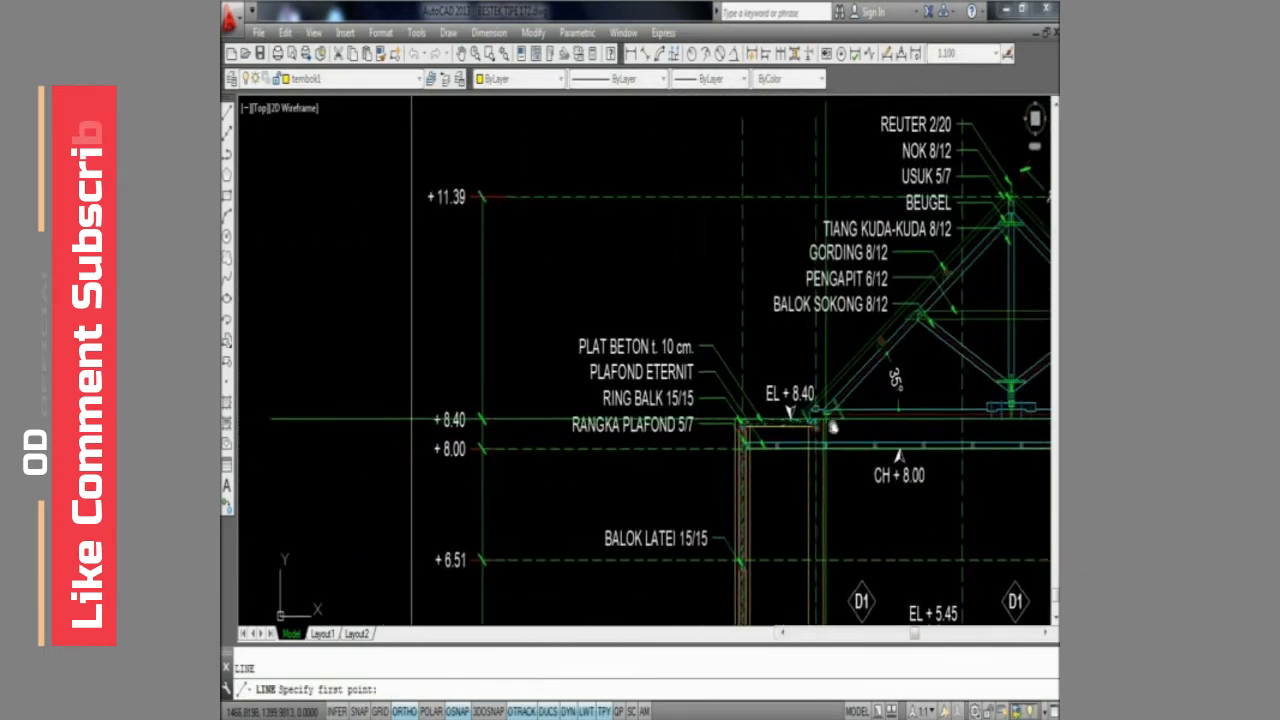
{"action": "scroll", "coordinate": [837, 429], "scroll_direction": "up", "scroll_amount": 7}
{"action": "left_click", "coordinate": [818, 428]}
{"action": "scroll", "coordinate": [818, 430], "scroll_direction": "down", "scroll_amount": 8}
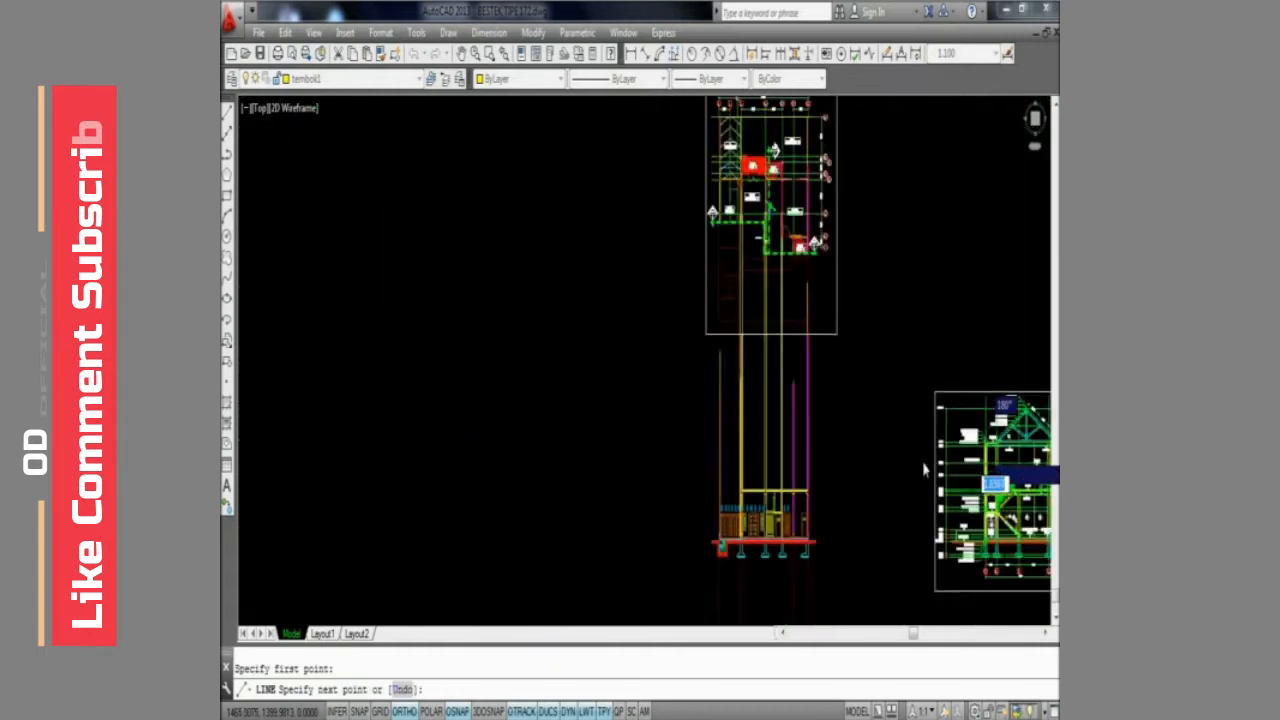
{"action": "left_click", "coordinate": [744, 471]}
{"action": "key", "text": "Return"}
Unlock the axis-line layer and trim the rightmost wall's axis line below its footing
{"action": "middle_click_drag", "start_coordinate": [818, 469], "coordinate": [764, 384]}
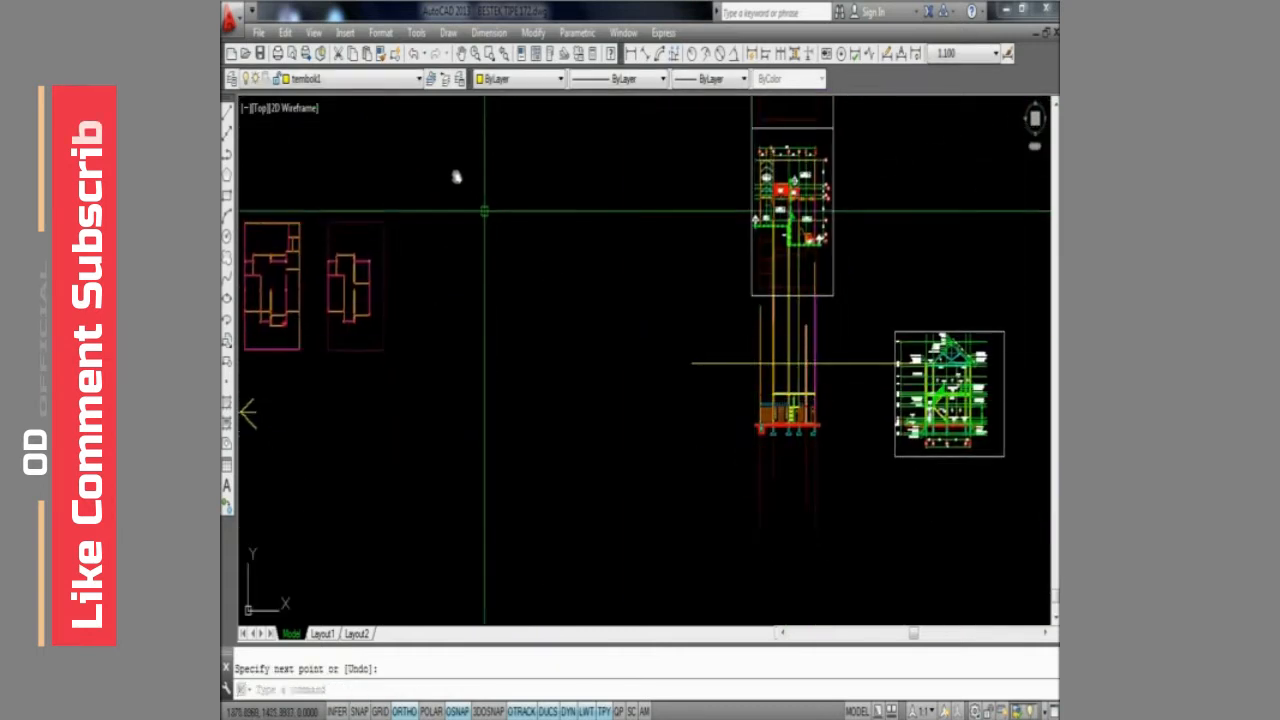
{"action": "left_click", "coordinate": [412, 78]}
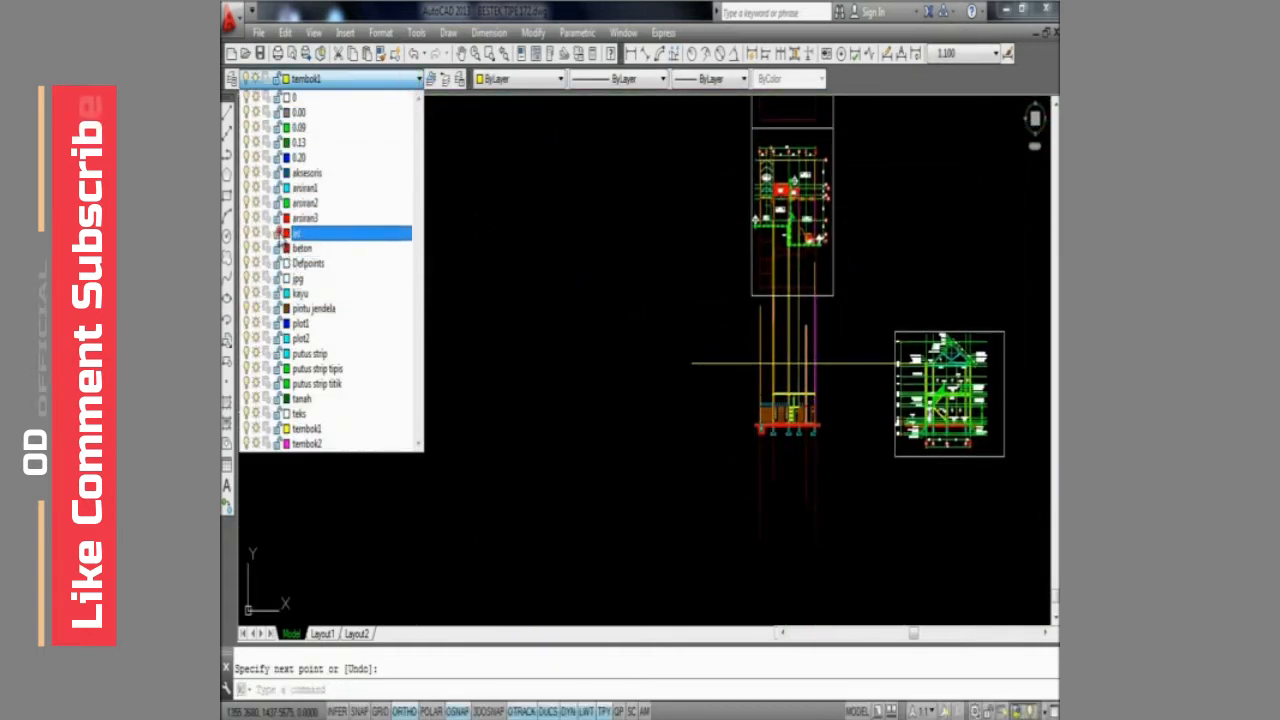
{"action": "scroll", "coordinate": [806, 440], "scroll_direction": "up", "scroll_amount": 5}
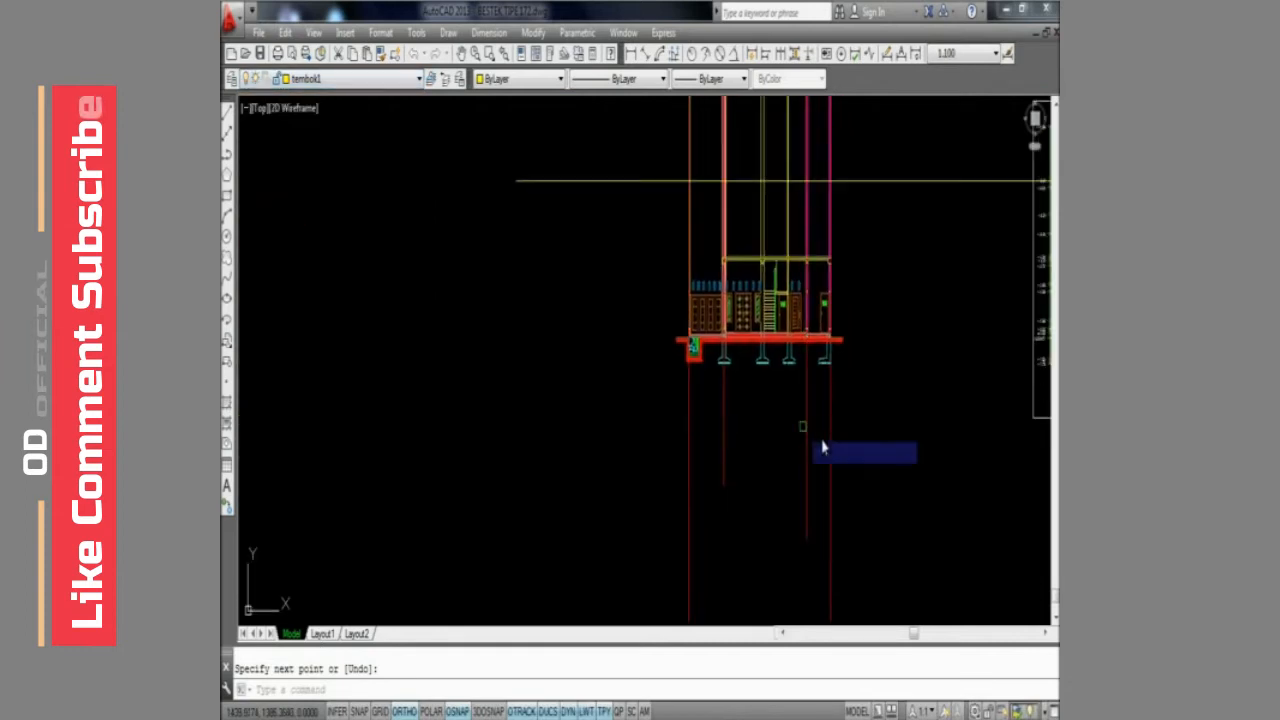
{"action": "type", "text": "tr"}
{"action": "key", "text": "Return"}
{"action": "key", "text": "Return"}
{"action": "left_click", "coordinate": [850, 440]}
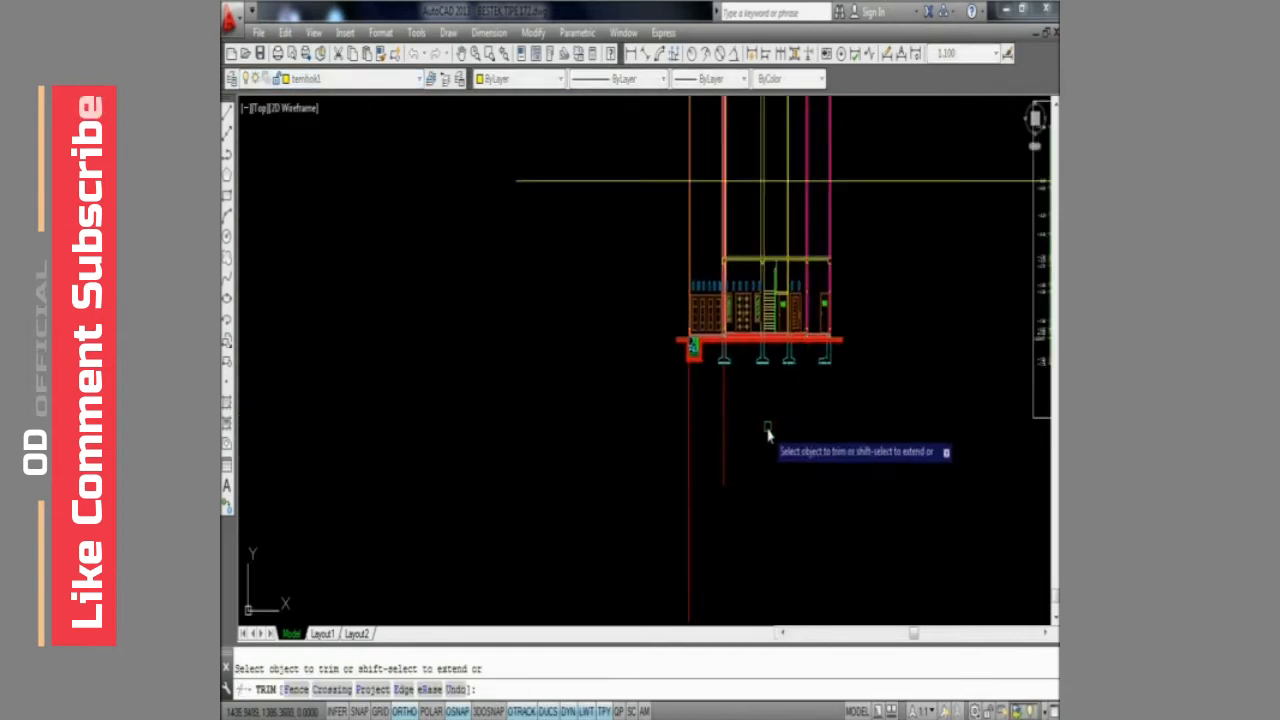
{"action": "scroll", "coordinate": [815, 400], "scroll_direction": "up", "scroll_amount": 4}
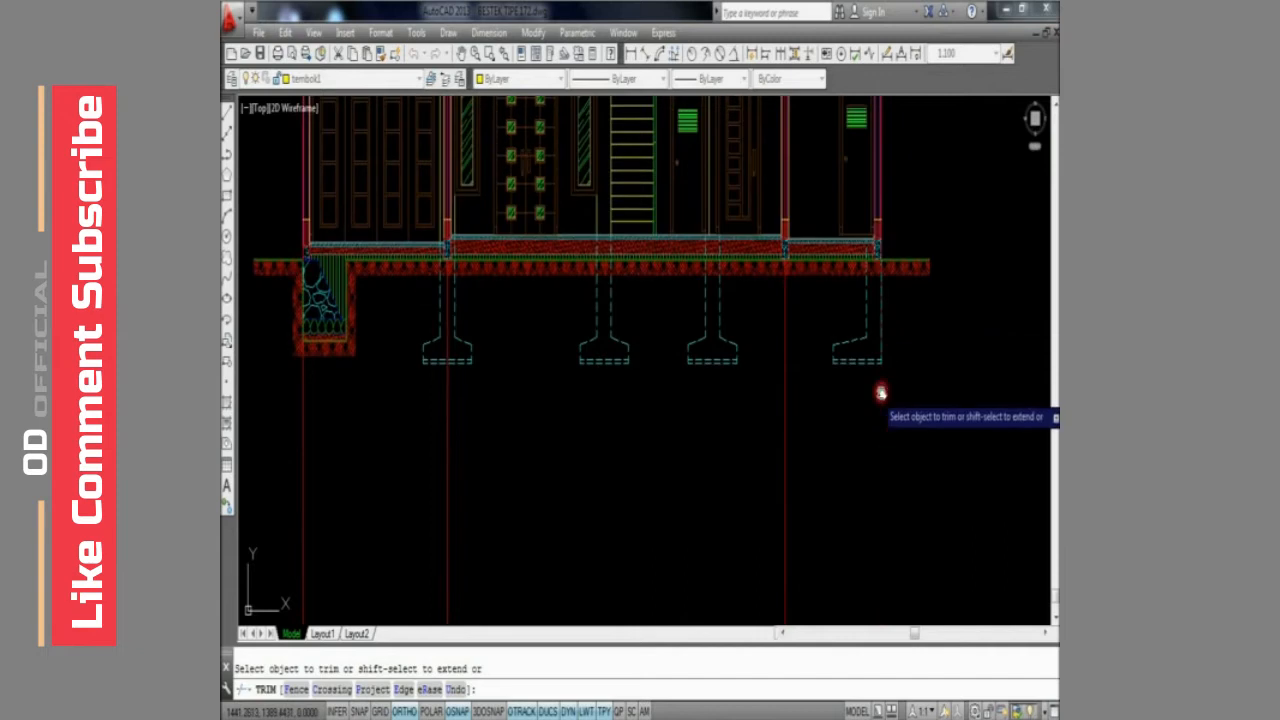
{"action": "scroll", "coordinate": [782, 368], "scroll_direction": "down", "scroll_amount": 5}
{"action": "scroll", "coordinate": [794, 391], "scroll_direction": "up", "scroll_amount": 3}
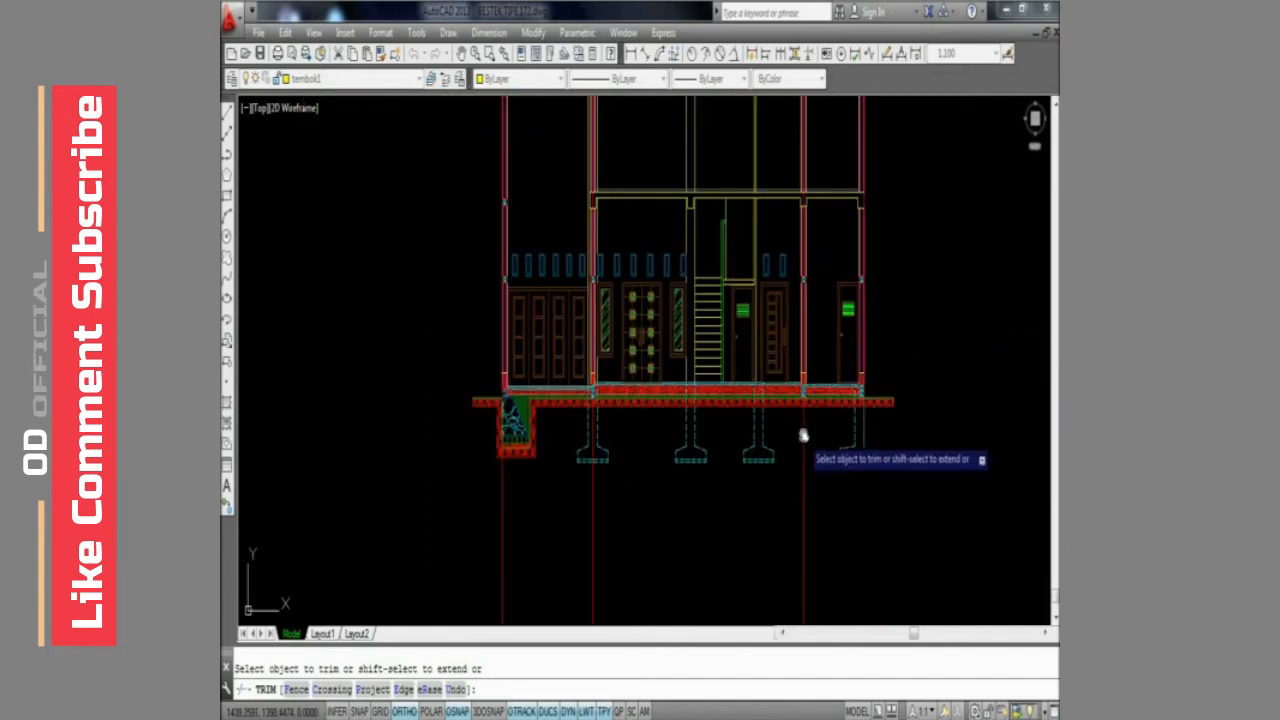
Trim the axis line of the inner wall at the right bay below its hatched foundation beam
{"action": "scroll", "coordinate": [803, 435], "scroll_direction": "up", "scroll_amount": 5}
{"action": "key", "text": "Return"}
{"action": "key", "text": "Return"}
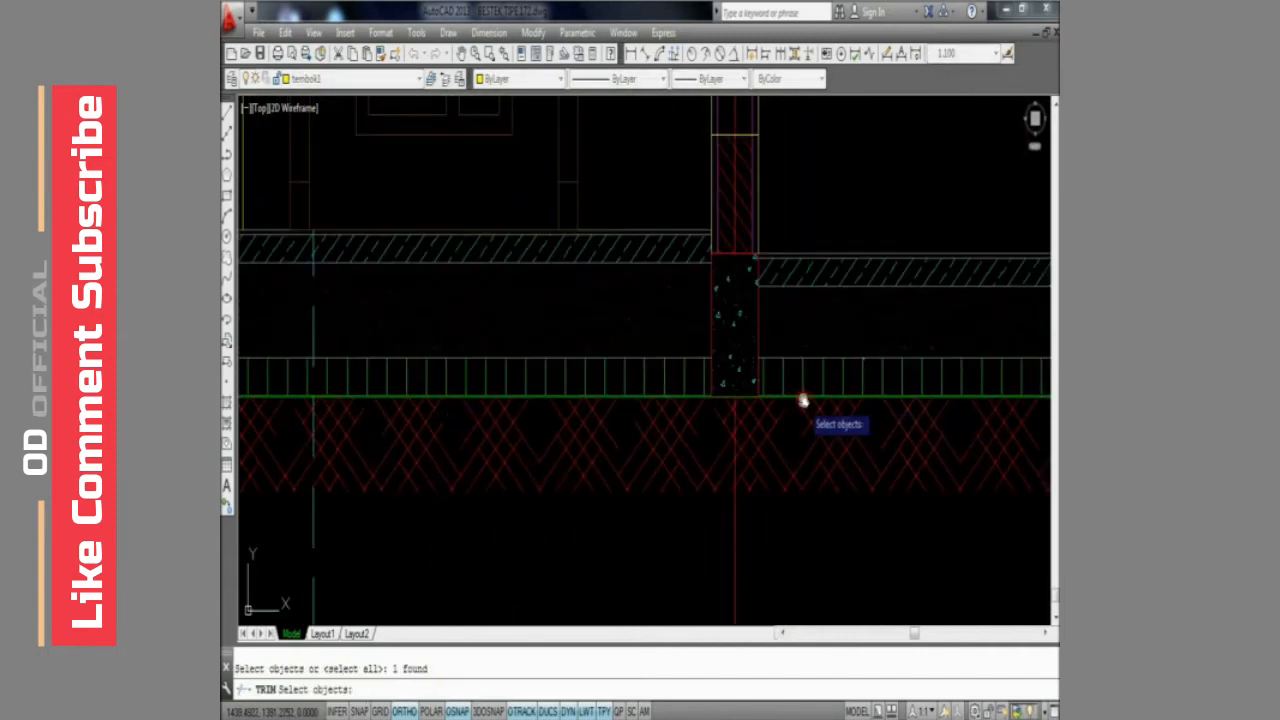
{"action": "key", "text": "Return"}
{"action": "scroll", "coordinate": [802, 405], "scroll_direction": "down", "scroll_amount": 3}
{"action": "scroll", "coordinate": [789, 451], "scroll_direction": "down", "scroll_amount": 5}
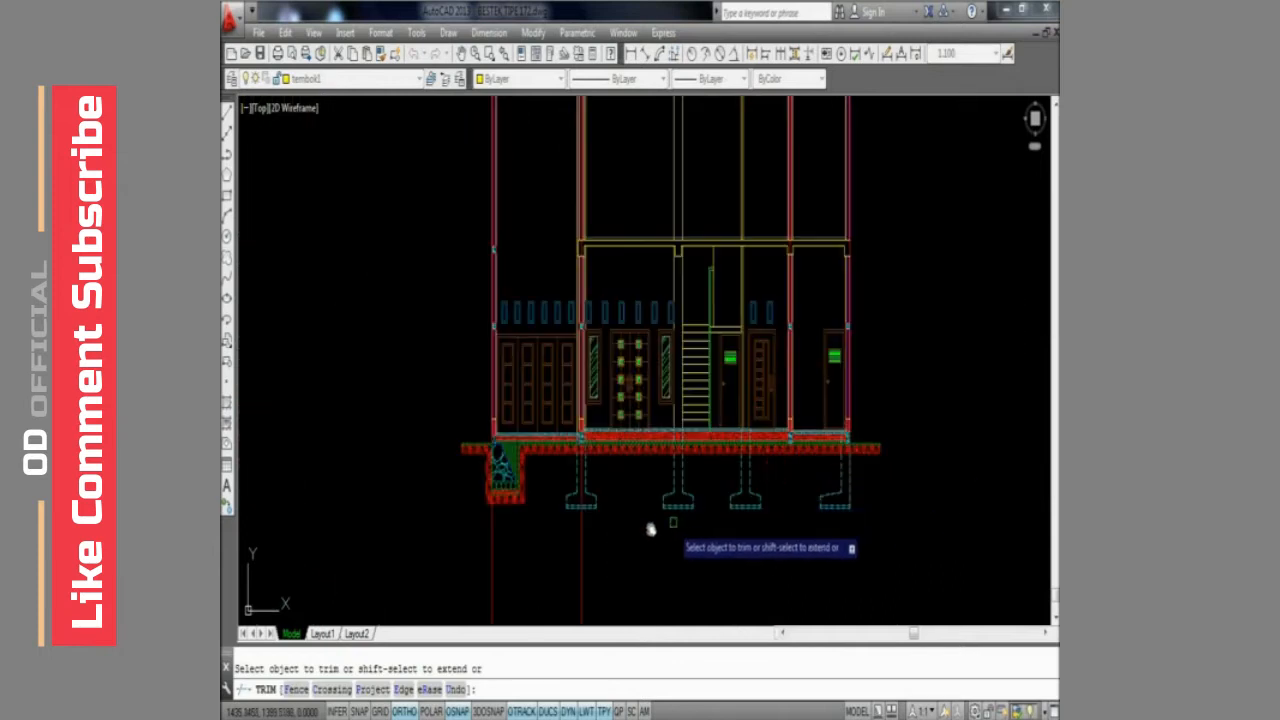
Trim the axis line of the second wall from the left below its footing, using the footing's base as cutting edge
{"action": "scroll", "coordinate": [600, 486], "scroll_direction": "up", "scroll_amount": 6}
{"action": "key", "text": "Return"}
{"action": "key", "text": "Return"}
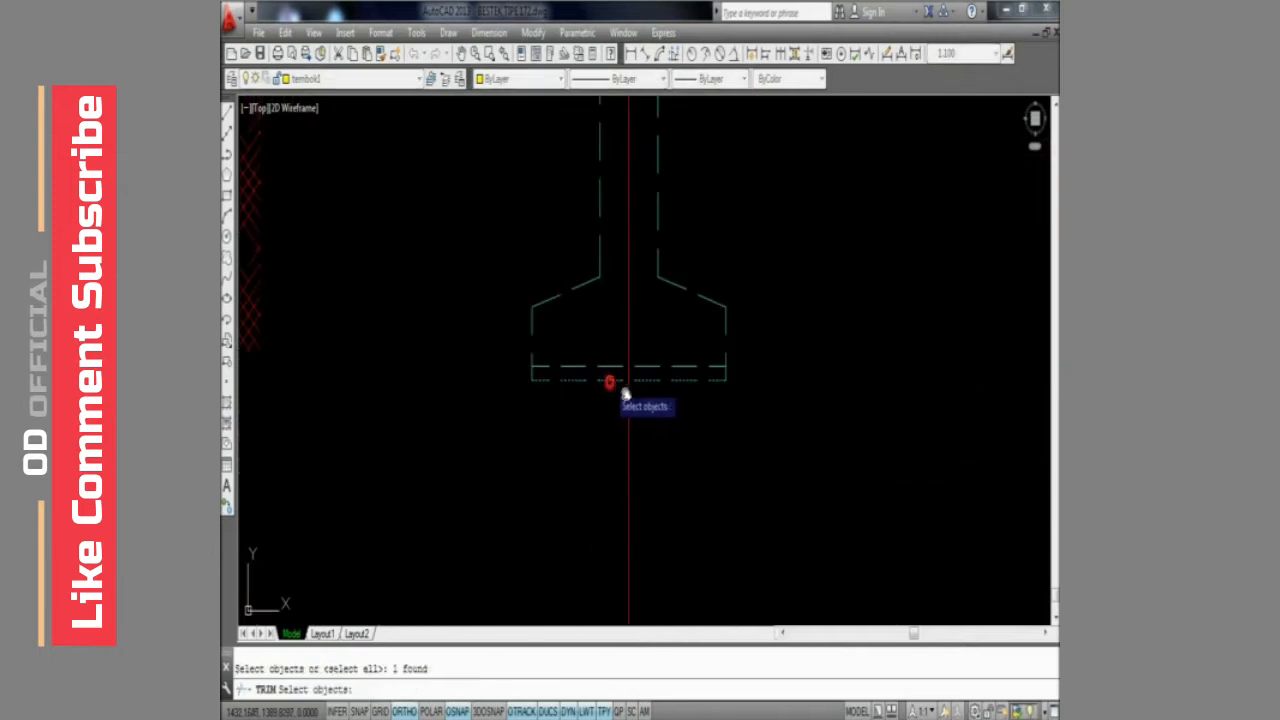
{"action": "scroll", "coordinate": [858, 478], "scroll_direction": "down", "scroll_amount": 4}
{"action": "key", "text": "Return"}
Trim the leftmost wall's axis line below its stone foundation
{"action": "key", "text": "Return"}
{"action": "key", "text": "Return"}
{"action": "scroll", "coordinate": [574, 337], "scroll_direction": "down", "scroll_amount": 2}
{"action": "left_click", "coordinate": [571, 474]}
{"action": "left_click", "coordinate": [505, 460]}
{"action": "key", "text": "Return"}
{"action": "scroll", "coordinate": [562, 430], "scroll_direction": "down", "scroll_amount": 4}
{"action": "middle_click_drag", "start_coordinate": [615, 381], "coordinate": [635, 563]}
{"action": "mouse_move", "coordinate": [765, 343]}
{"action": "middle_mouse_down"}
{"action": "mouse_move", "coordinate": [609, 343]}
{"action": "mouse_move", "coordinate": [731, 411]}
{"action": "mouse_move", "coordinate": [786, 373]}
{"action": "mouse_move", "coordinate": [808, 391]}
{"action": "mouse_move", "coordinate": [797, 429]}
{"action": "mouse_move", "coordinate": [750, 404]}
{"action": "middle_mouse_up"}
{"action": "key", "text": "Return"}
{"action": "key", "text": "Escape"}
{"action": "scroll", "coordinate": [790, 361], "scroll_direction": "down", "scroll_amount": 4}
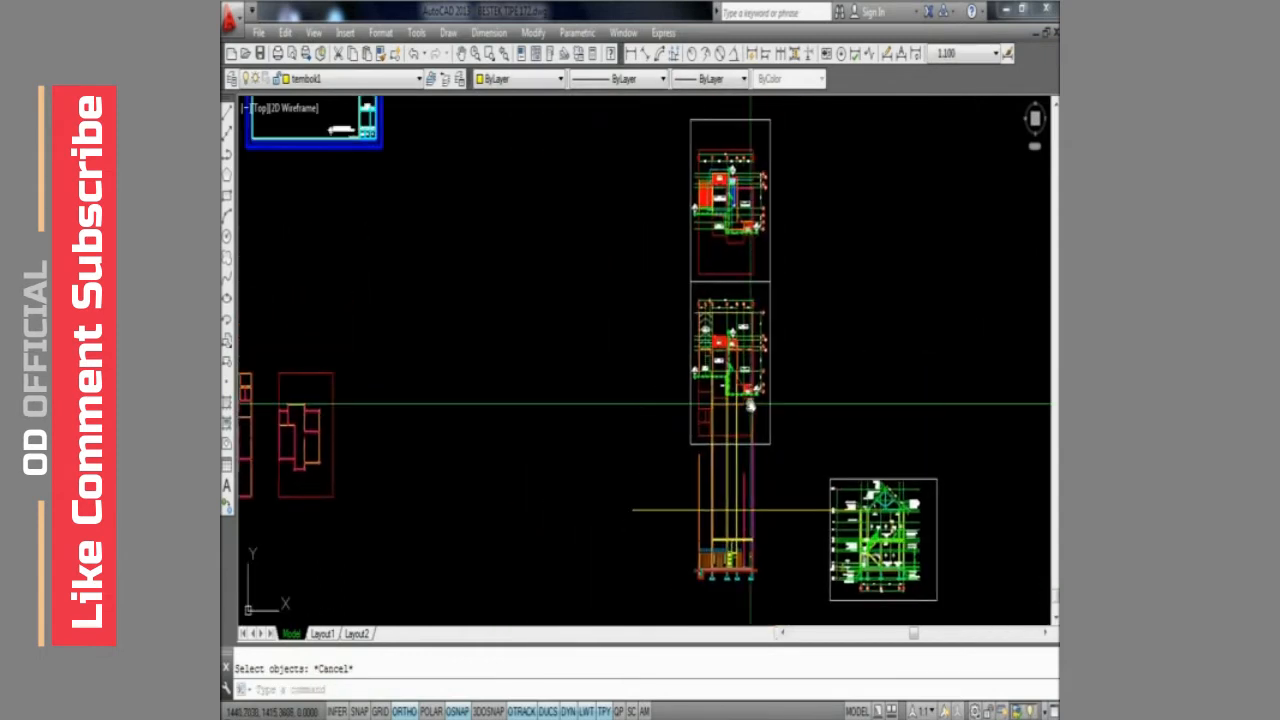
Move the lower of the two floor plans above the section straight up past the other plan
{"action": "left_click", "coordinate": [682, 279]}
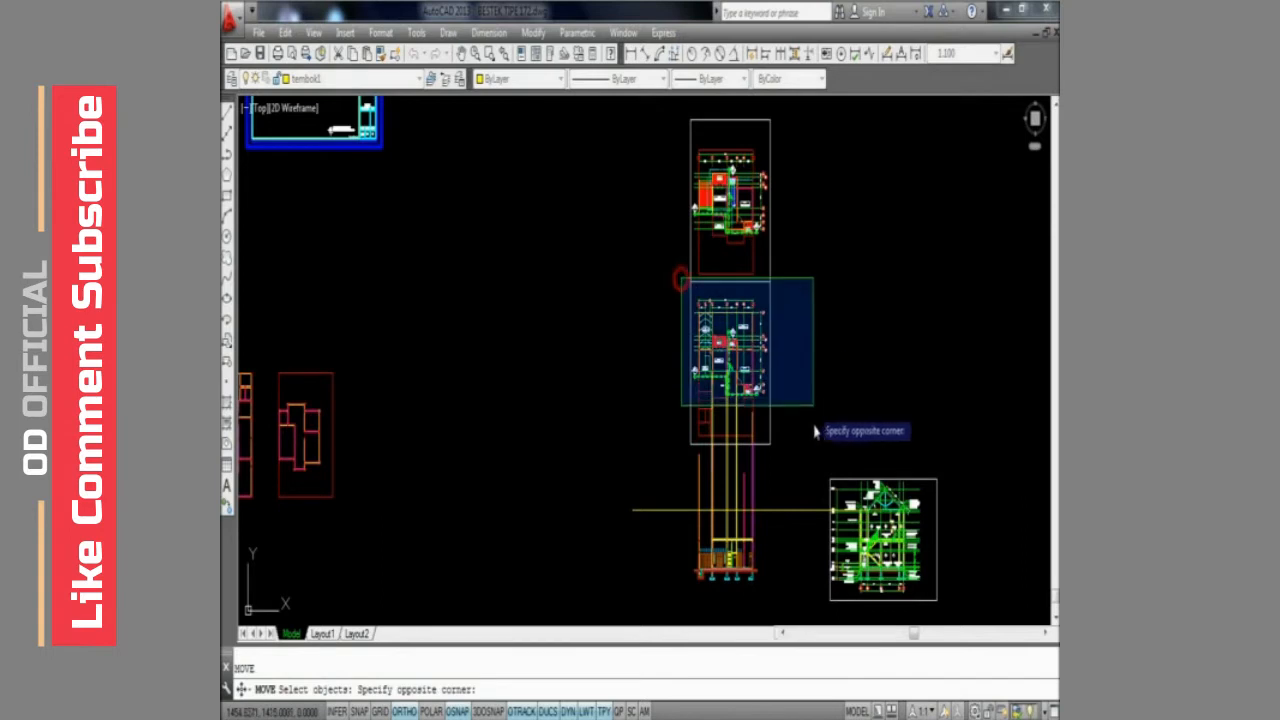
{"action": "left_click", "coordinate": [805, 460]}
{"action": "key", "text": "Return"}
{"action": "left_click", "coordinate": [788, 452]}
{"action": "middle_click_drag", "start_coordinate": [793, 464], "coordinate": [779, 620]}
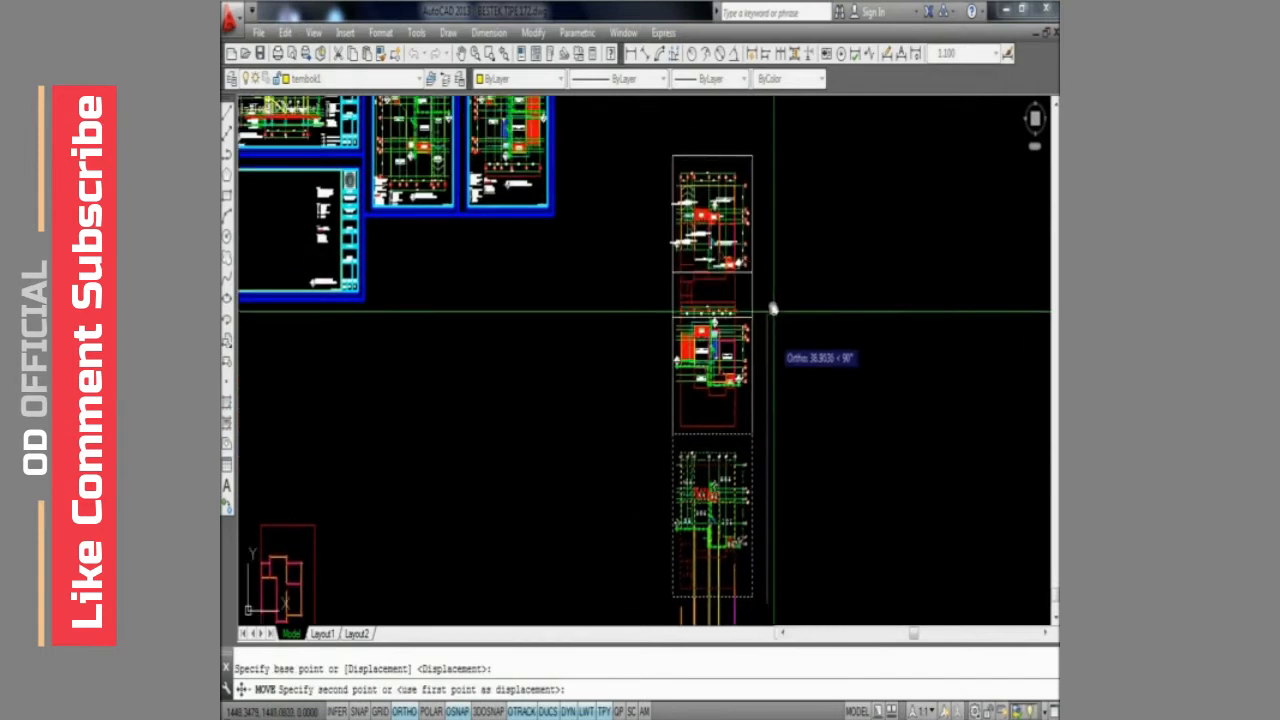
{"action": "left_click", "coordinate": [775, 318]}
{"action": "scroll", "coordinate": [775, 368], "scroll_direction": "down", "scroll_amount": 2}
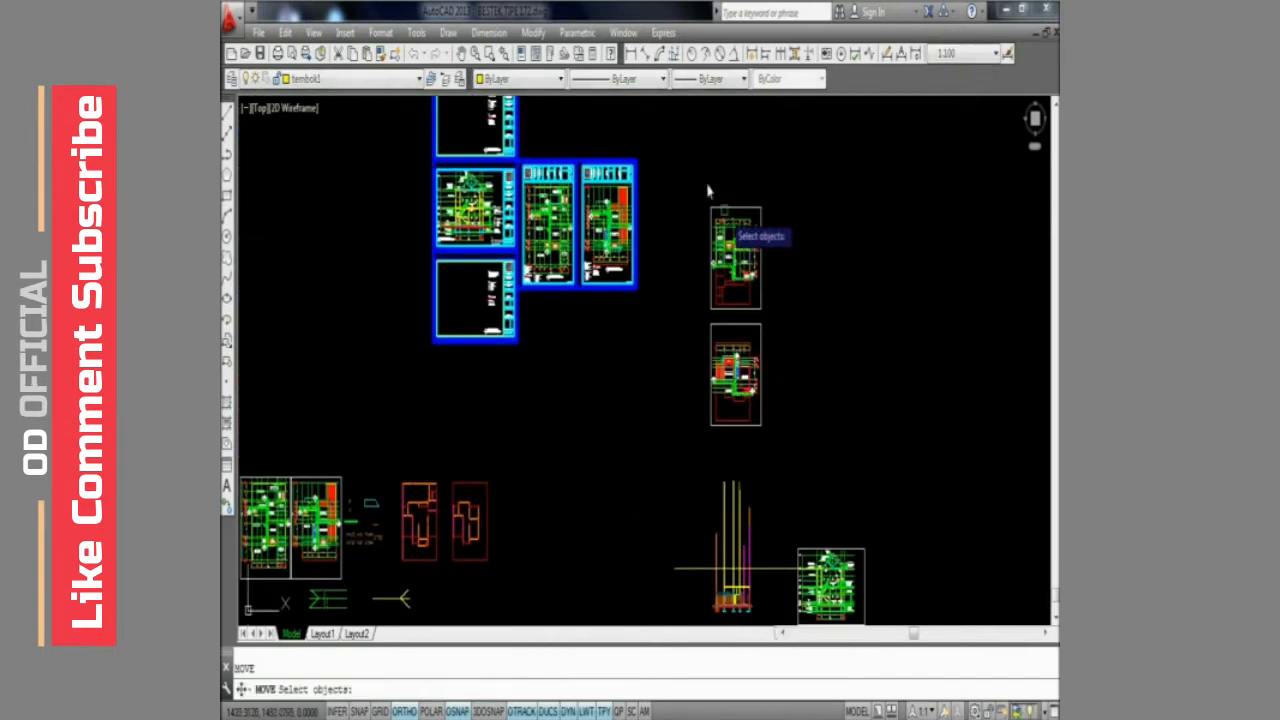
Move both floor plans straight down together toward the section
{"action": "left_click", "coordinate": [786, 388]}
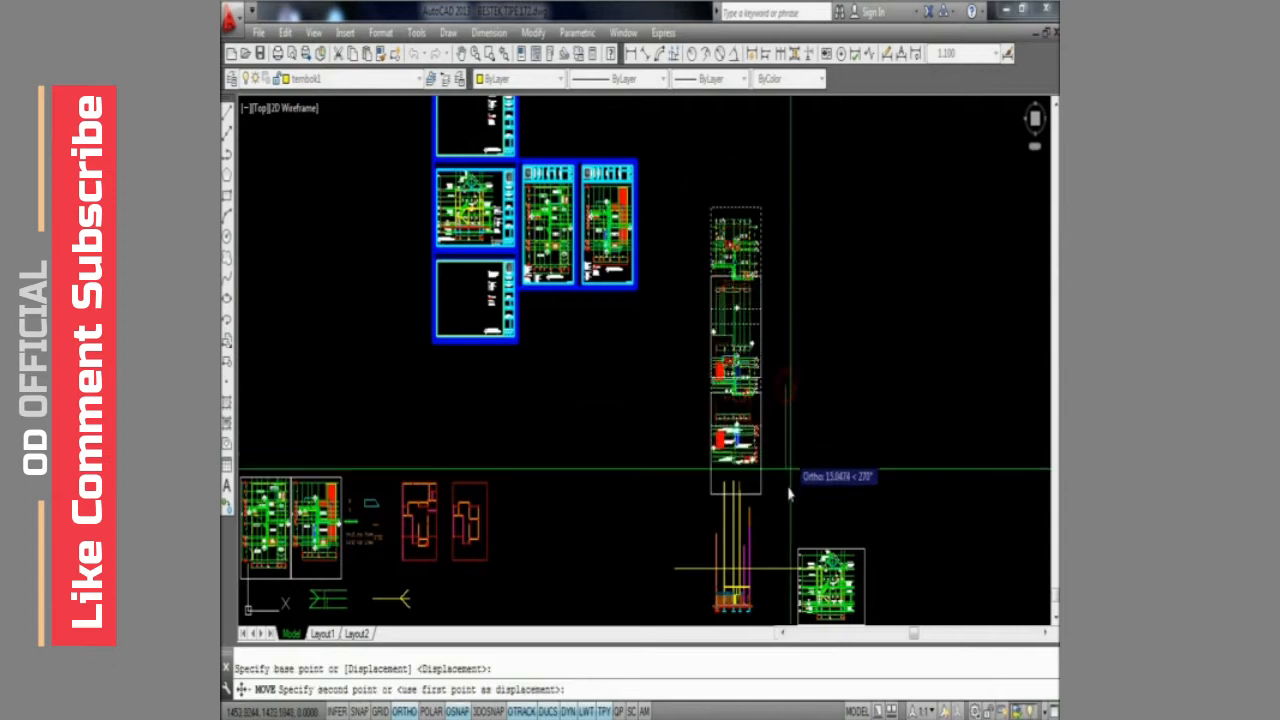
{"action": "left_click", "coordinate": [785, 505]}
{"action": "key", "text": "Escape"}
Draw a horizontal construction line from the reference section's lintel beam near level + 6.51 leftward across the new section
{"action": "scroll", "coordinate": [743, 541], "scroll_direction": "up", "scroll_amount": 10}
{"action": "scroll", "coordinate": [731, 409], "scroll_direction": "up", "scroll_amount": 3}
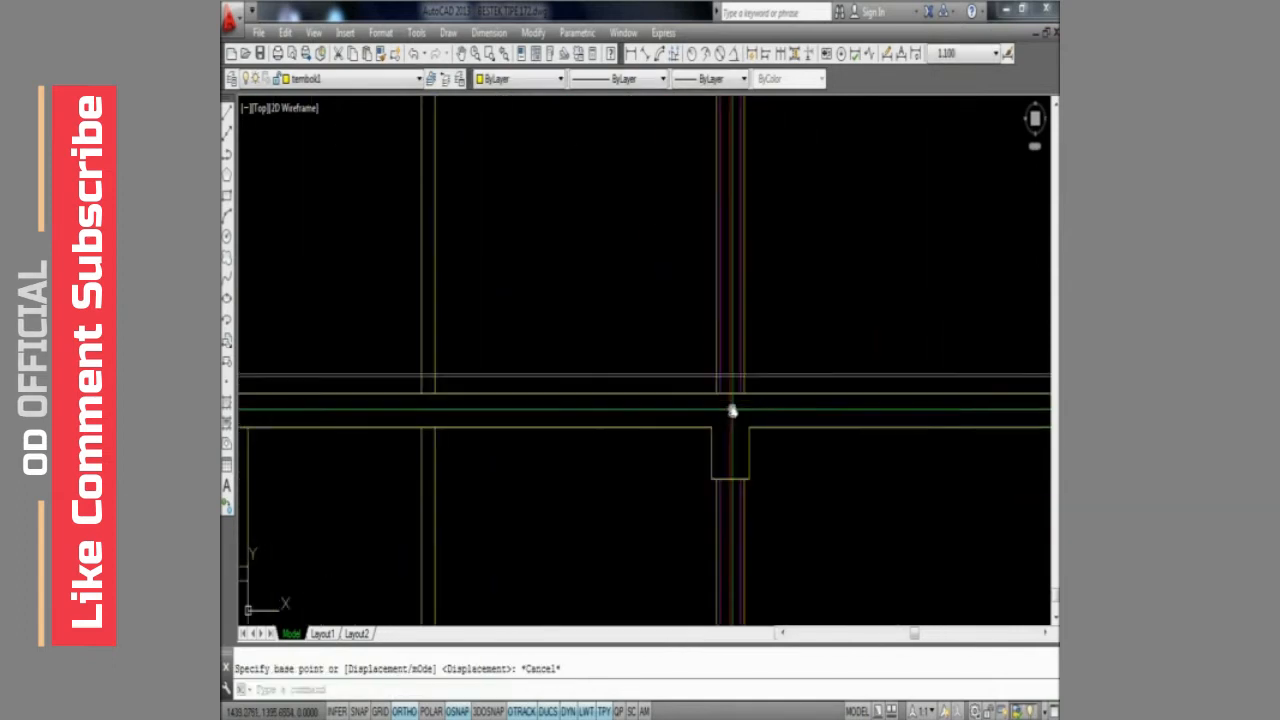
{"action": "scroll", "coordinate": [731, 409], "scroll_direction": "down", "scroll_amount": 5}
{"action": "scroll", "coordinate": [973, 318], "scroll_direction": "up", "scroll_amount": 5}
{"action": "type", "text": "l"}
{"action": "key", "text": "space"}
{"action": "left_click", "coordinate": [973, 313]}
{"action": "scroll", "coordinate": [1040, 366], "scroll_direction": "down", "scroll_amount": 10}
{"action": "middle_click_drag", "start_coordinate": [620, 420], "coordinate": [983, 414]}
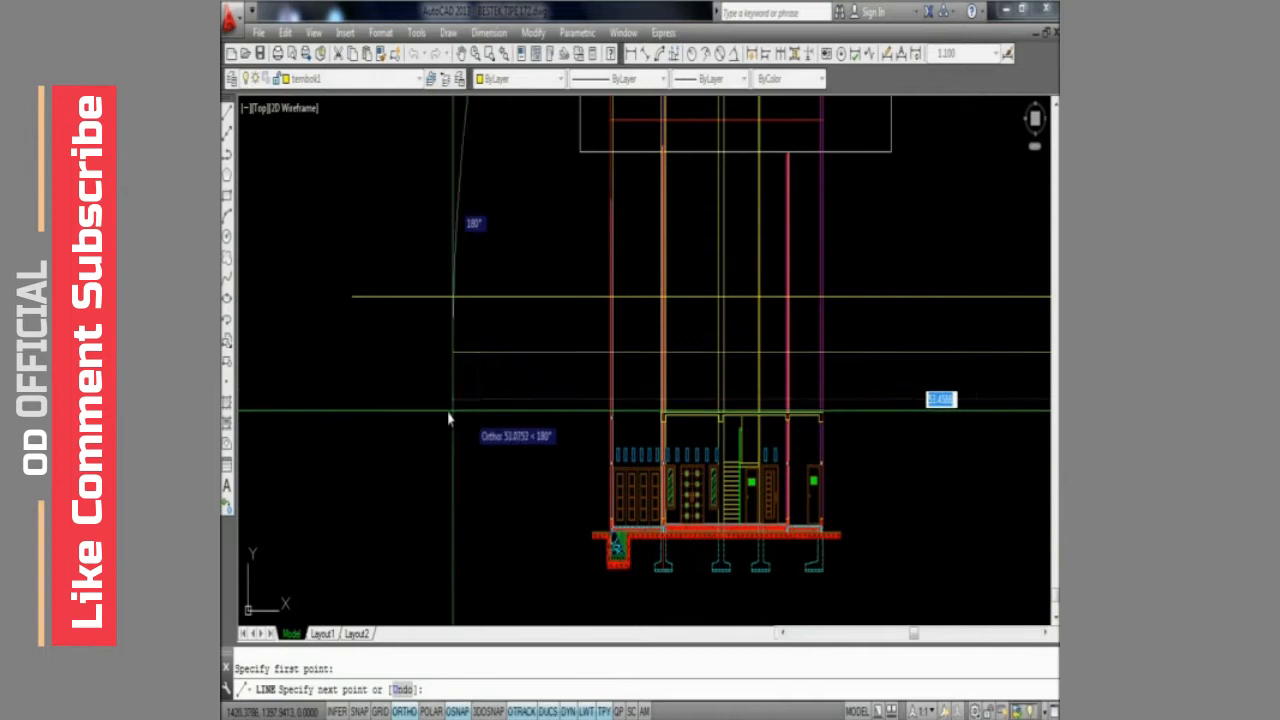
{"action": "left_click", "coordinate": [448, 411]}
{"action": "key", "text": "space"}
Copy the rightmost wall's hatched lintel straight up so its underside sits on the new lintel-level line
{"action": "scroll", "coordinate": [448, 411], "scroll_direction": "down", "scroll_amount": 2}
{"action": "scroll", "coordinate": [512, 442], "scroll_direction": "down", "scroll_amount": 2}
{"action": "scroll", "coordinate": [778, 400], "scroll_direction": "up", "scroll_amount": 4}
{"action": "scroll", "coordinate": [785, 403], "scroll_direction": "down", "scroll_amount": 4}
{"action": "scroll", "coordinate": [610, 446], "scroll_direction": "up", "scroll_amount": 4}
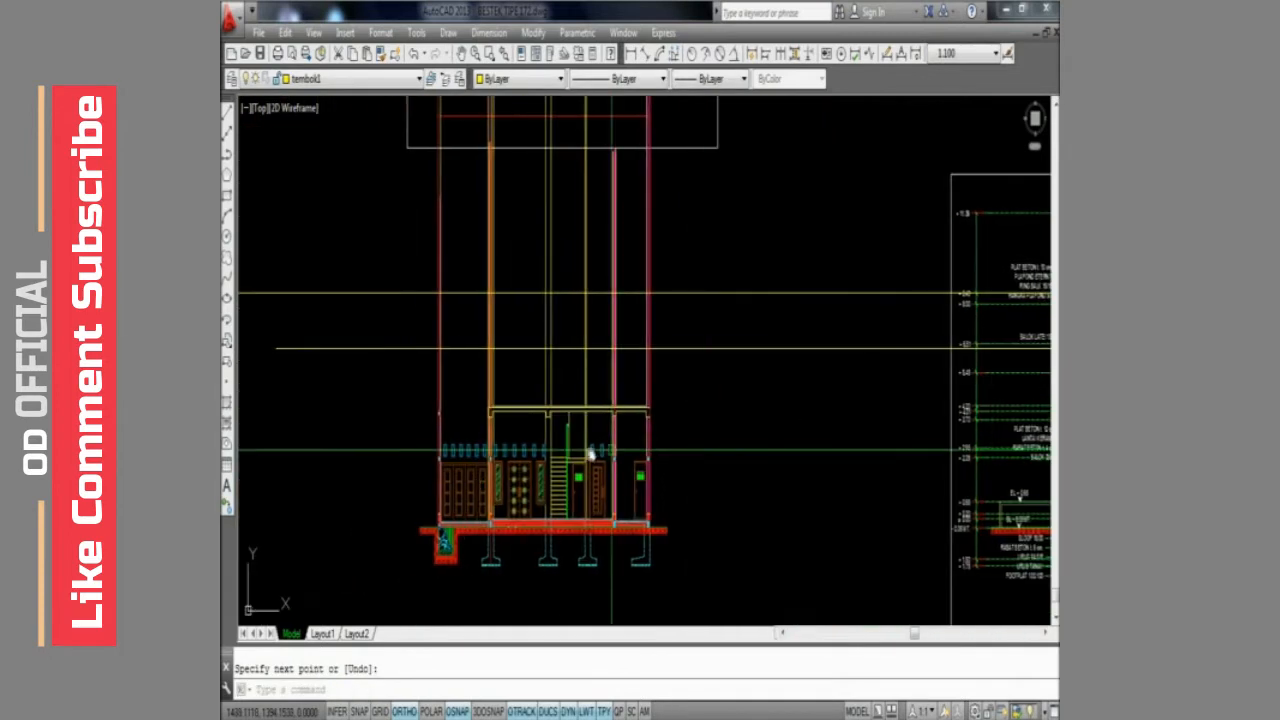
{"action": "scroll", "coordinate": [628, 456], "scroll_direction": "up", "scroll_amount": 6}
{"action": "type", "text": "co"}
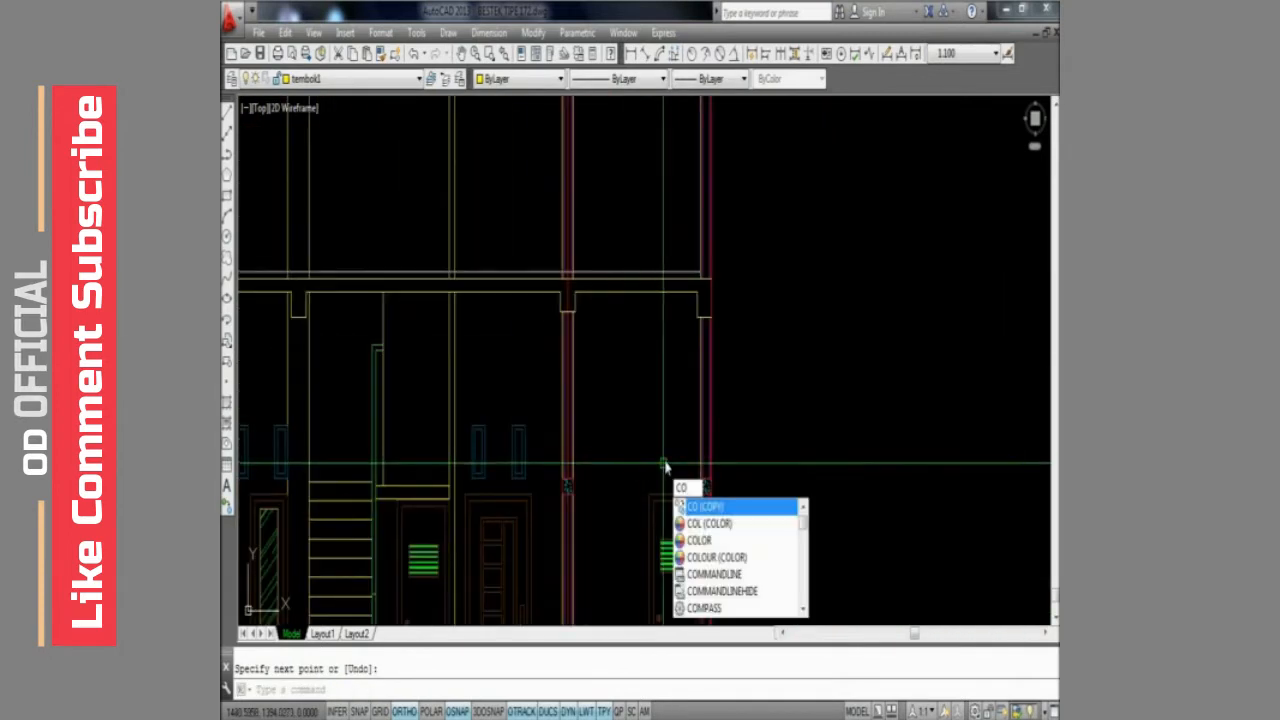
{"action": "key", "text": "space"}
{"action": "scroll", "coordinate": [710, 507], "scroll_direction": "up", "scroll_amount": 5}
{"action": "key", "text": "space"}
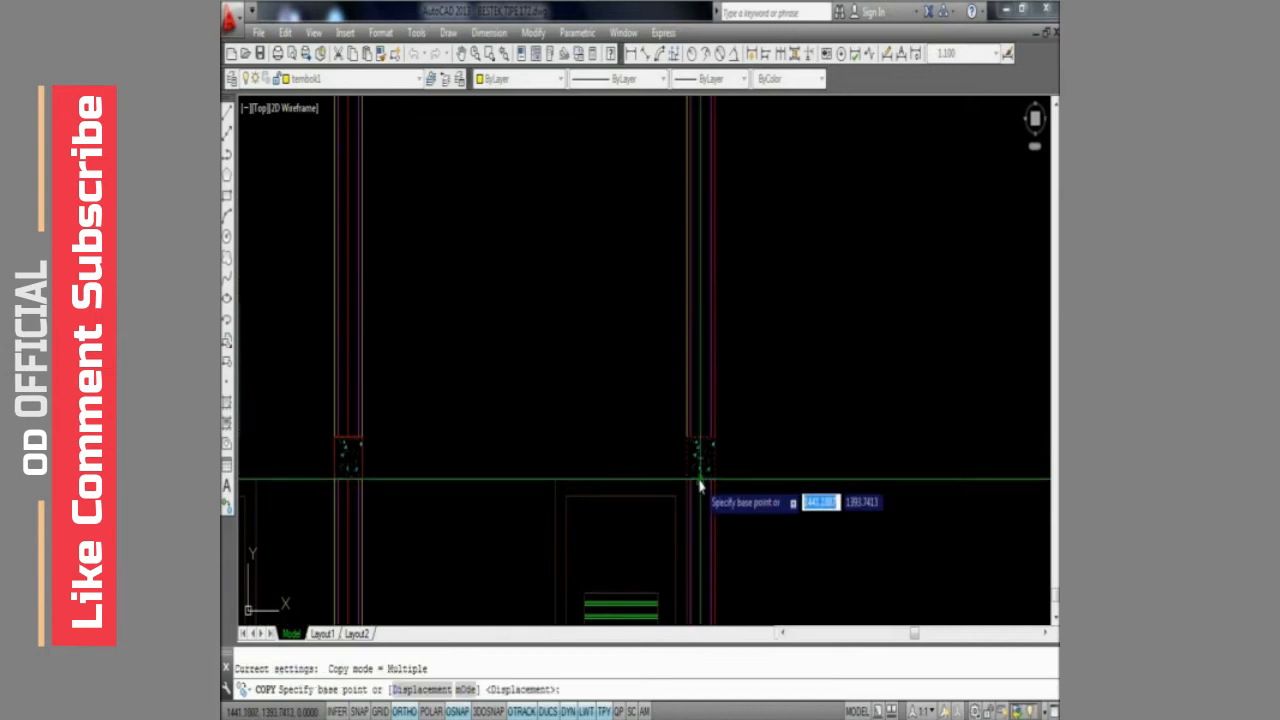
{"action": "left_click", "coordinate": [701, 483]}
{"action": "scroll", "coordinate": [702, 481], "scroll_direction": "down", "scroll_amount": 5}
{"action": "middle_click_drag", "start_coordinate": [703, 434], "coordinate": [724, 584]}
{"action": "scroll", "coordinate": [724, 584], "scroll_direction": "down", "scroll_amount": 4}
{"action": "scroll", "coordinate": [727, 371], "scroll_direction": "up", "scroll_amount": 4}
{"action": "scroll", "coordinate": [716, 456], "scroll_direction": "up", "scroll_amount": 4}
{"action": "left_click", "coordinate": [725, 529]}
{"action": "scroll", "coordinate": [731, 366], "scroll_direction": "down", "scroll_amount": 6}
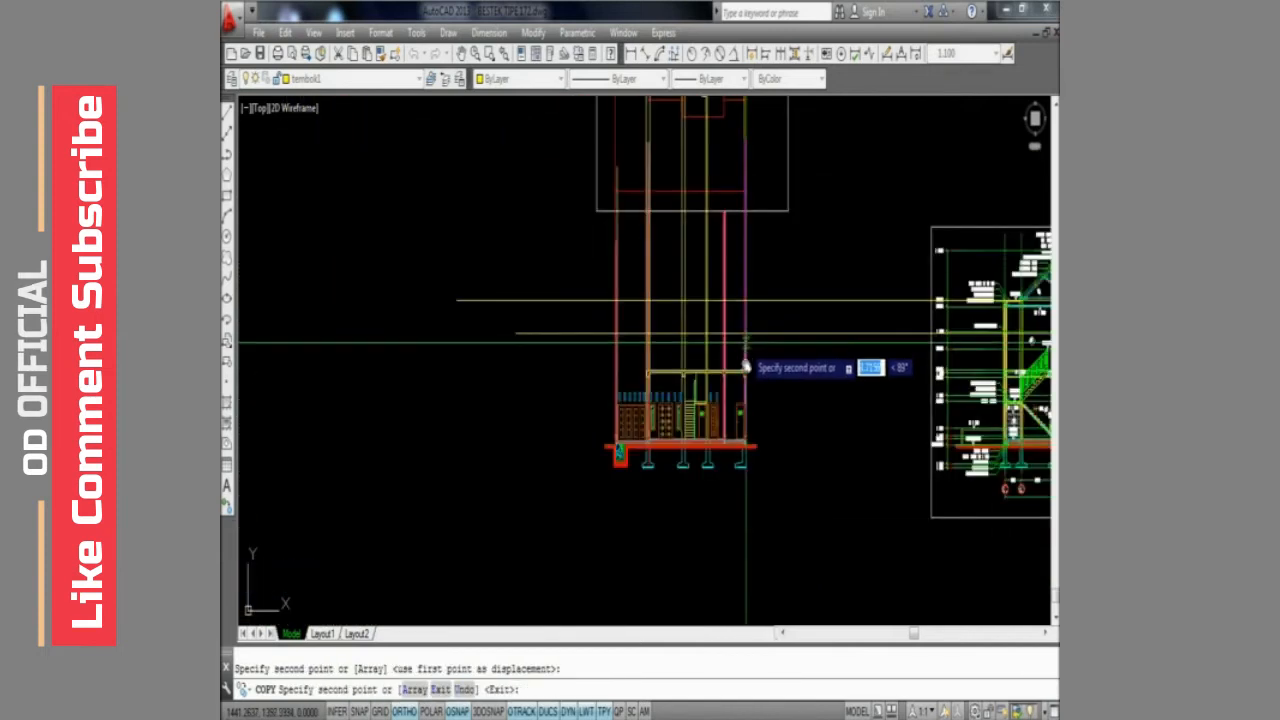
Copy the louvred door beside the rightmost wall up to the upper floor, with its top at the lintel's underside
{"action": "scroll", "coordinate": [733, 451], "scroll_direction": "up", "scroll_amount": 4}
{"action": "key", "text": "space"}
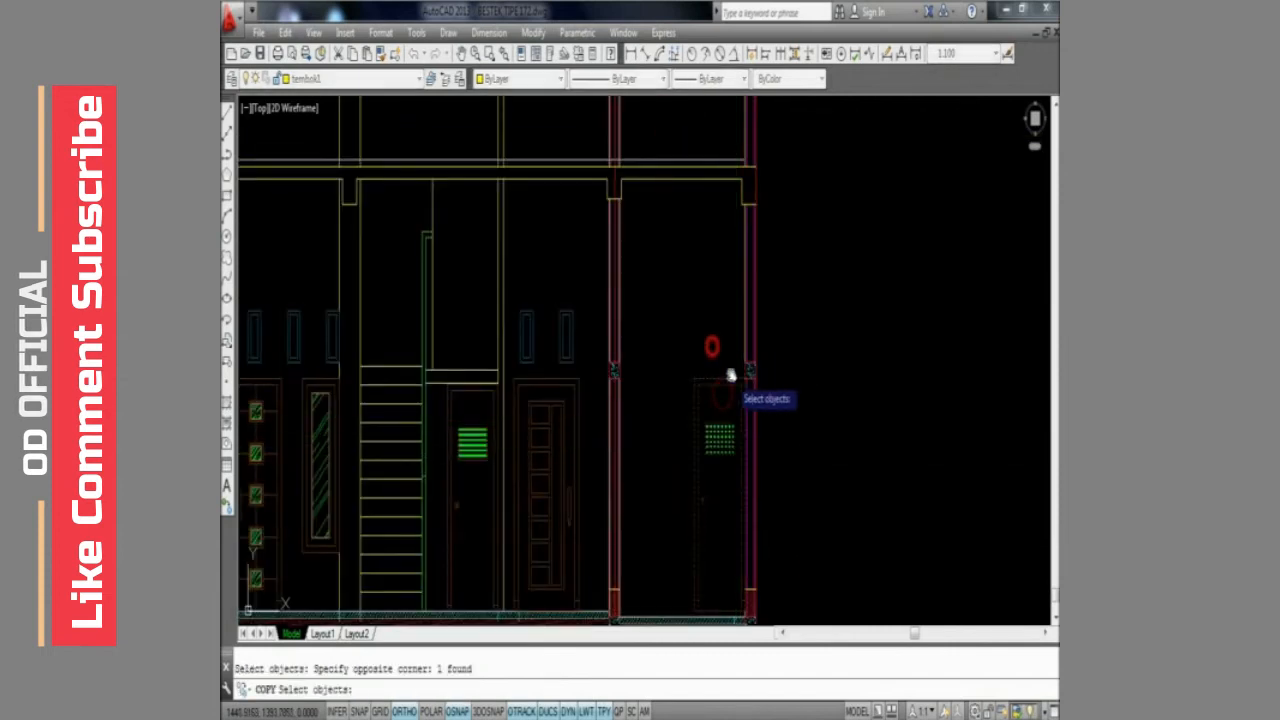
{"action": "scroll", "coordinate": [731, 375], "scroll_direction": "up", "scroll_amount": 3}
{"action": "key", "text": "space"}
{"action": "scroll", "coordinate": [775, 380], "scroll_direction": "down", "scroll_amount": 4}
{"action": "scroll", "coordinate": [765, 346], "scroll_direction": "up", "scroll_amount": 4}
{"action": "type", "text": "2.05"}
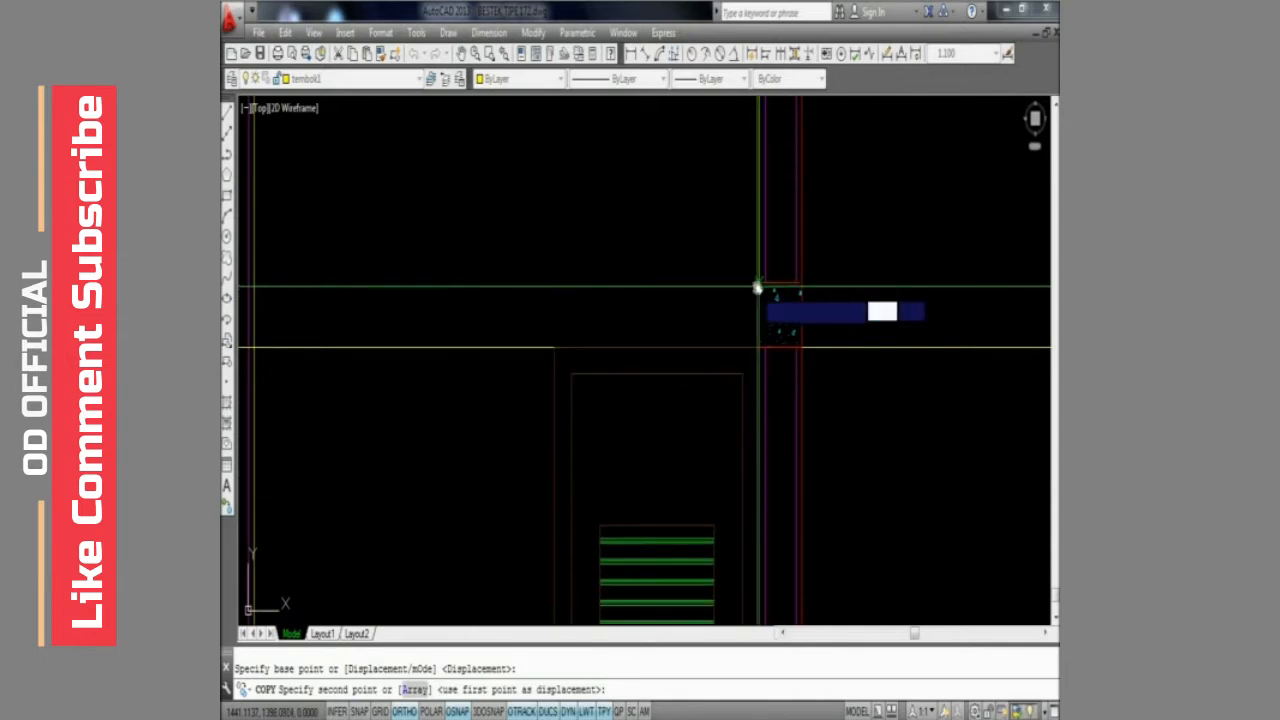
{"action": "key", "text": "space"}
{"action": "key", "text": "space"}
Erase the horizontal construction line at the upper-floor lintel level
{"action": "scroll", "coordinate": [757, 334], "scroll_direction": "down", "scroll_amount": 4}
{"action": "left_click", "coordinate": [846, 369]}
{"action": "left_click", "coordinate": [833, 282]}
{"action": "key", "text": "Delete"}
Trim the two upper-floor lines inside the right bay's inner wall, using the wall faces as cutting edges
{"action": "mouse_move", "coordinate": [715, 510]}
{"action": "middle_mouse_down"}
{"action": "mouse_move", "coordinate": [757, 383]}
{"action": "mouse_move", "coordinate": [740, 320]}
{"action": "middle_mouse_up"}
{"action": "scroll", "coordinate": [670, 357], "scroll_direction": "up", "scroll_amount": 5}
{"action": "type", "text": "tr"}
{"action": "key", "text": "space"}
{"action": "left_click", "coordinate": [664, 338]}
{"action": "key", "text": "space"}
{"action": "scroll", "coordinate": [637, 351], "scroll_direction": "up", "scroll_amount": 3}
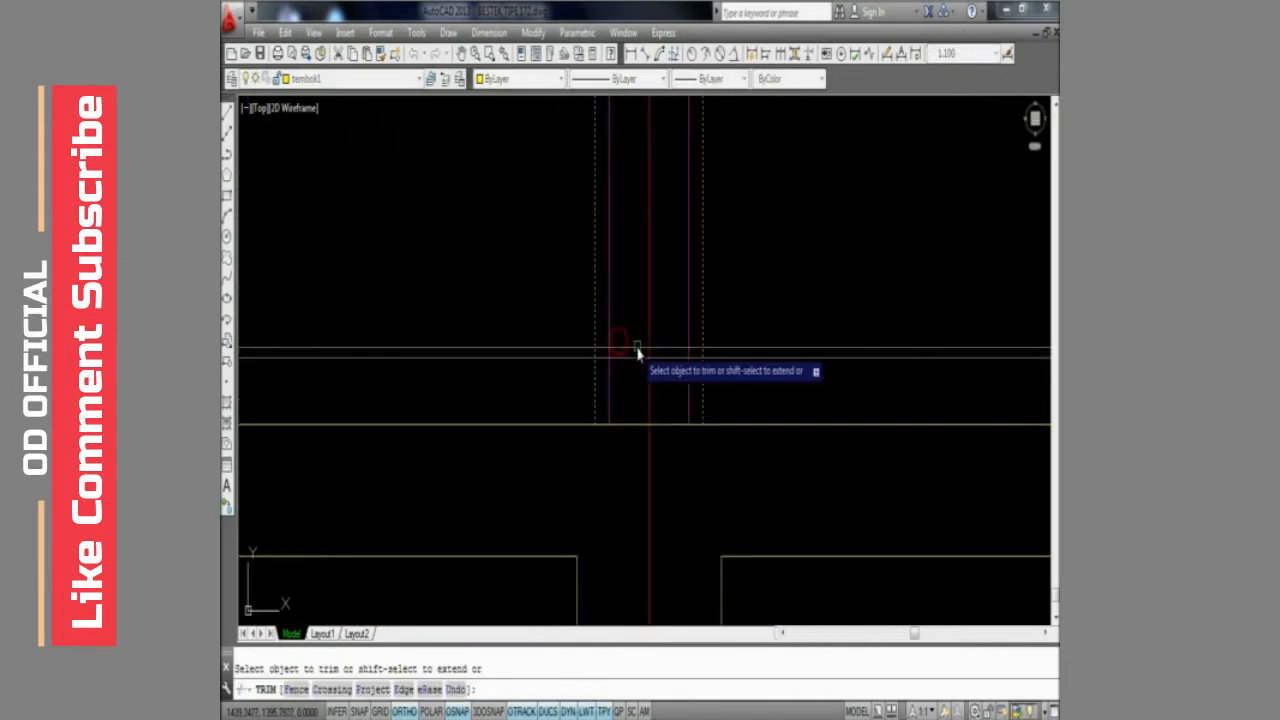
{"action": "left_click", "coordinate": [631, 390]}
Move the right bay's upper-floor lines and louvred door down by .05
{"action": "scroll", "coordinate": [633, 392], "scroll_direction": "down", "scroll_amount": 3}
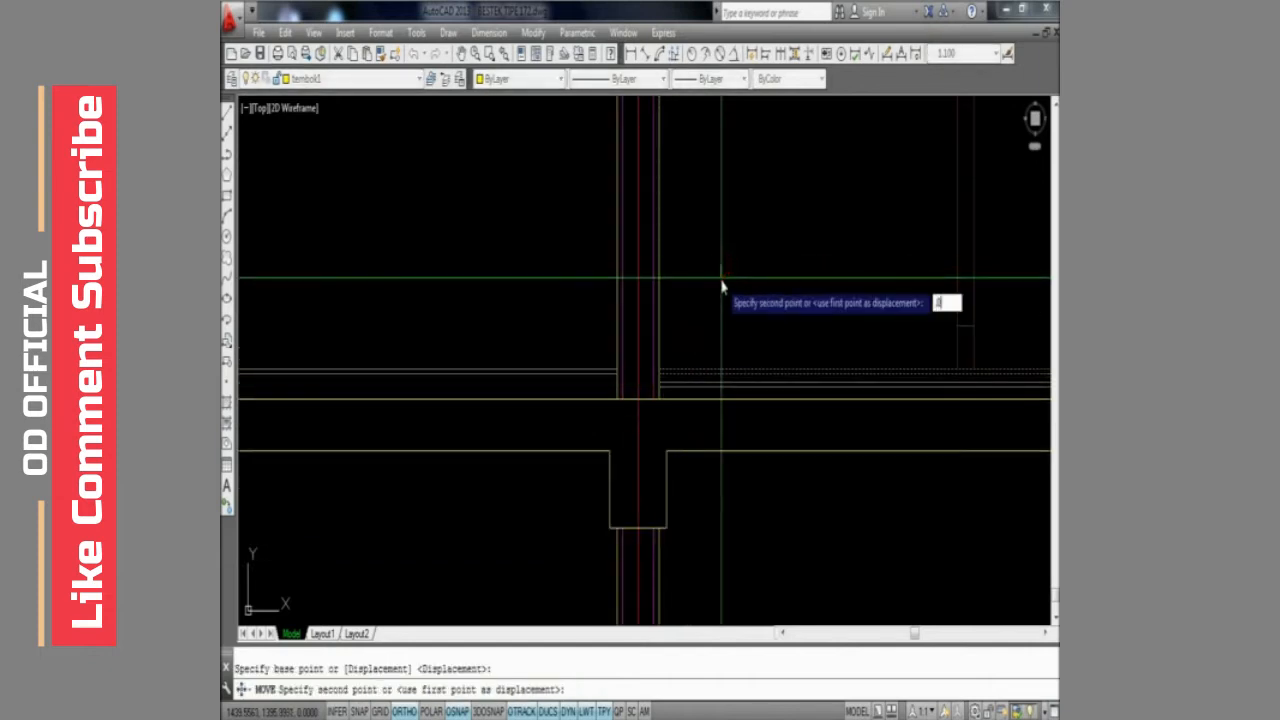
{"action": "key", "text": "Return"}
{"action": "scroll", "coordinate": [757, 371], "scroll_direction": "down", "scroll_amount": 5}
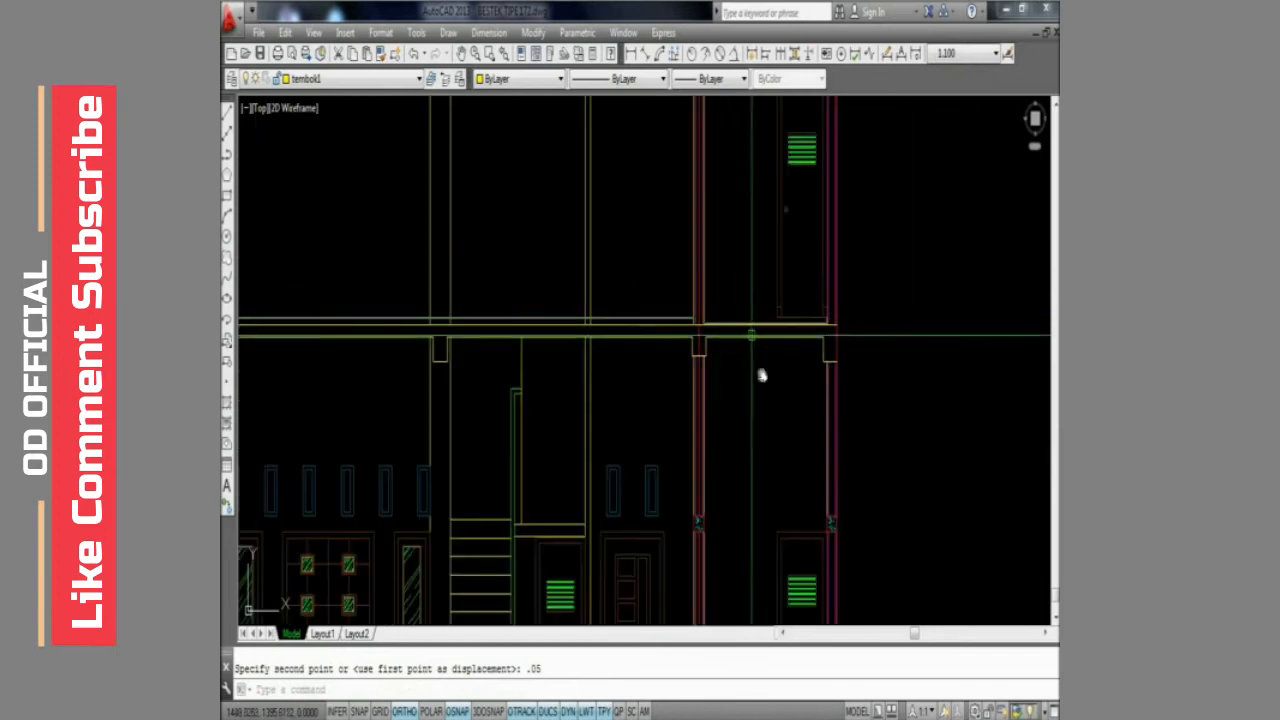
Copy the panelled door and the two vents above it from the ground floor straight up onto the upper floor
{"action": "type", "text": "co"}
{"action": "key", "text": "Return"}
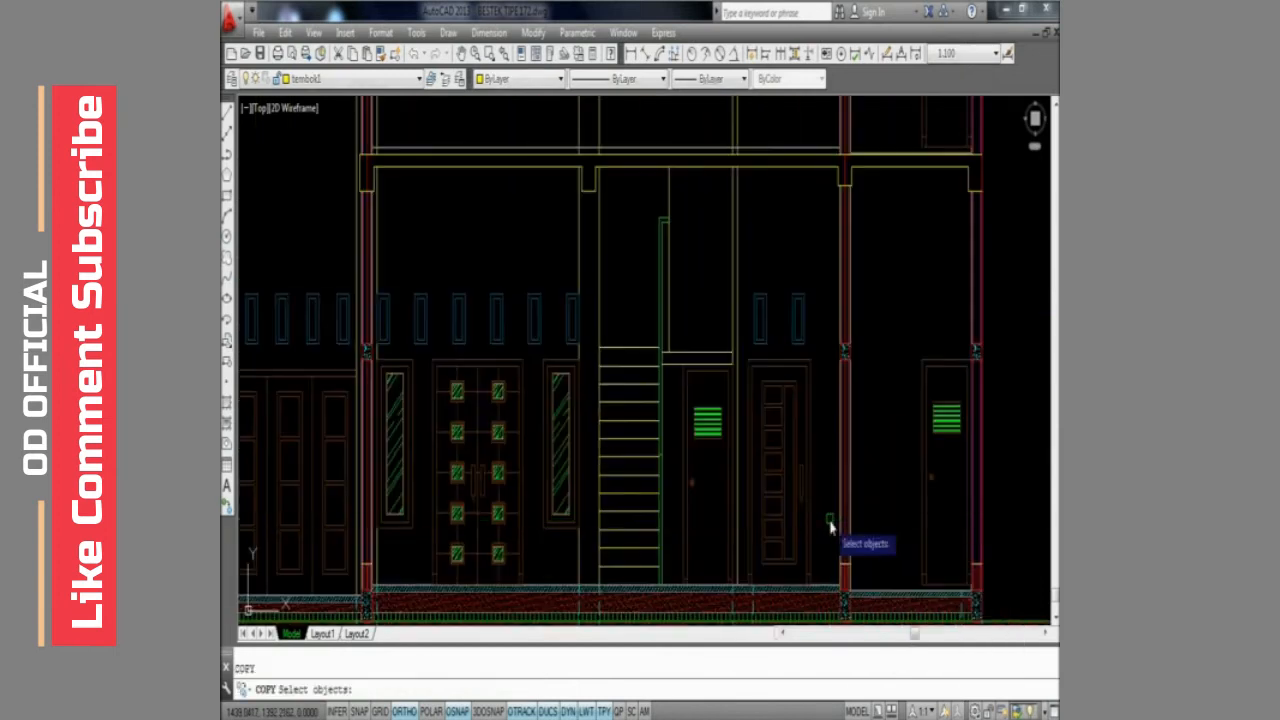
{"action": "left_click", "coordinate": [830, 520]}
{"action": "scroll", "coordinate": [834, 566], "scroll_direction": "up", "scroll_amount": 5}
{"action": "key", "text": "Return"}
{"action": "left_click", "coordinate": [834, 568]}
{"action": "scroll", "coordinate": [830, 500], "scroll_direction": "down", "scroll_amount": 5}
{"action": "scroll", "coordinate": [829, 449], "scroll_direction": "up", "scroll_amount": 8}
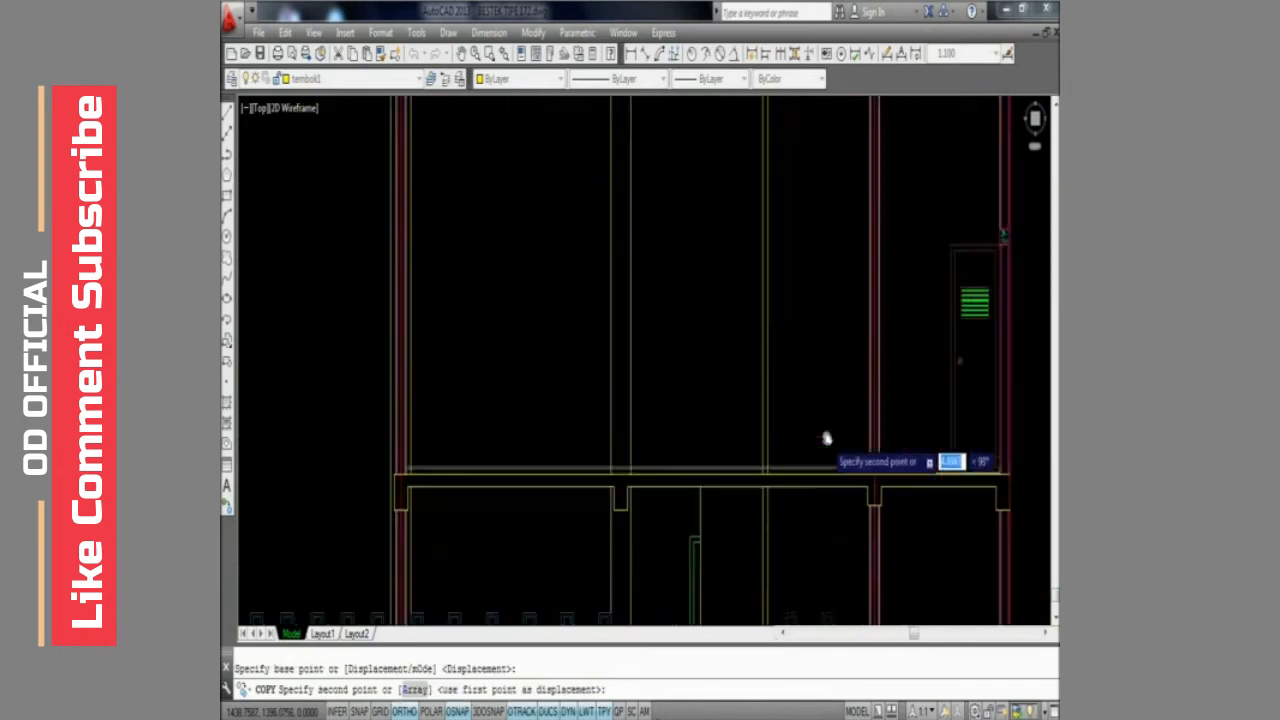
{"action": "left_click", "coordinate": [860, 514]}
{"action": "scroll", "coordinate": [848, 513], "scroll_direction": "down", "scroll_amount": 6}
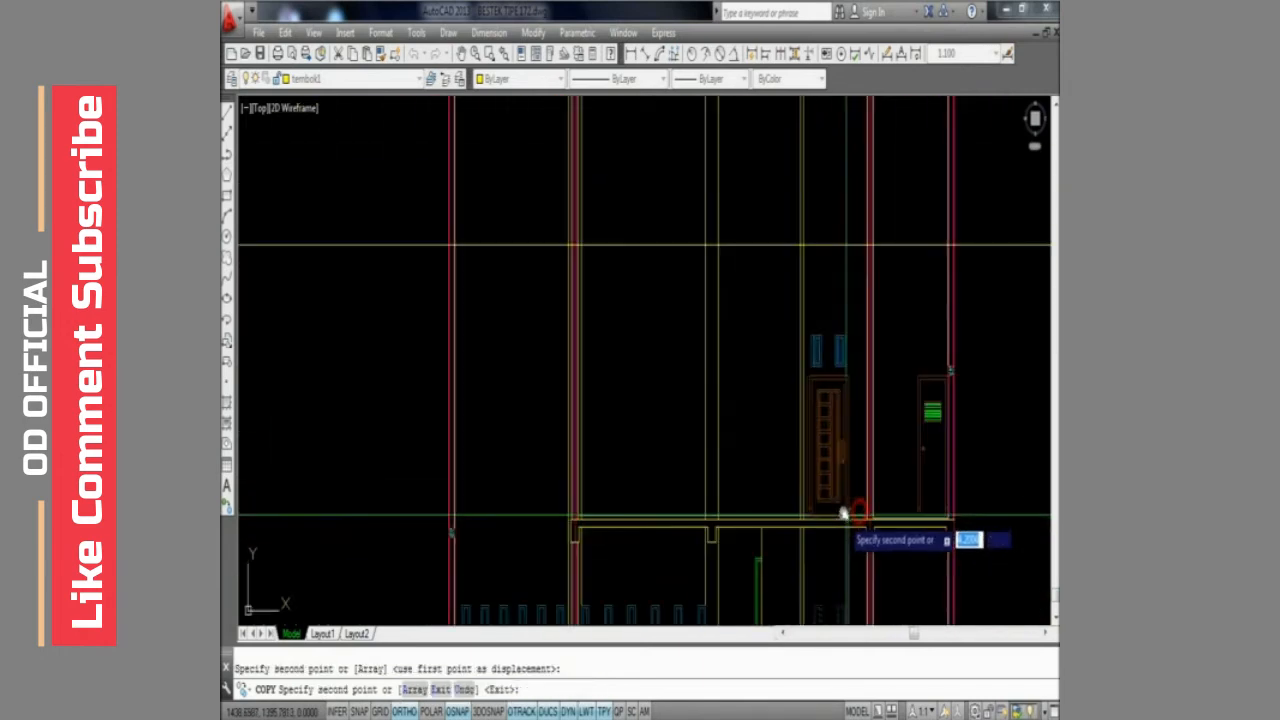
Draw a vertical line from the top of the stair railing up into the upper floor
{"action": "key", "text": "Return"}
{"action": "scroll", "coordinate": [800, 366], "scroll_direction": "down", "scroll_amount": 3}
{"action": "scroll", "coordinate": [772, 487], "scroll_direction": "up", "scroll_amount": 5}
{"action": "type", "text": "l"}
{"action": "key", "text": "Return"}
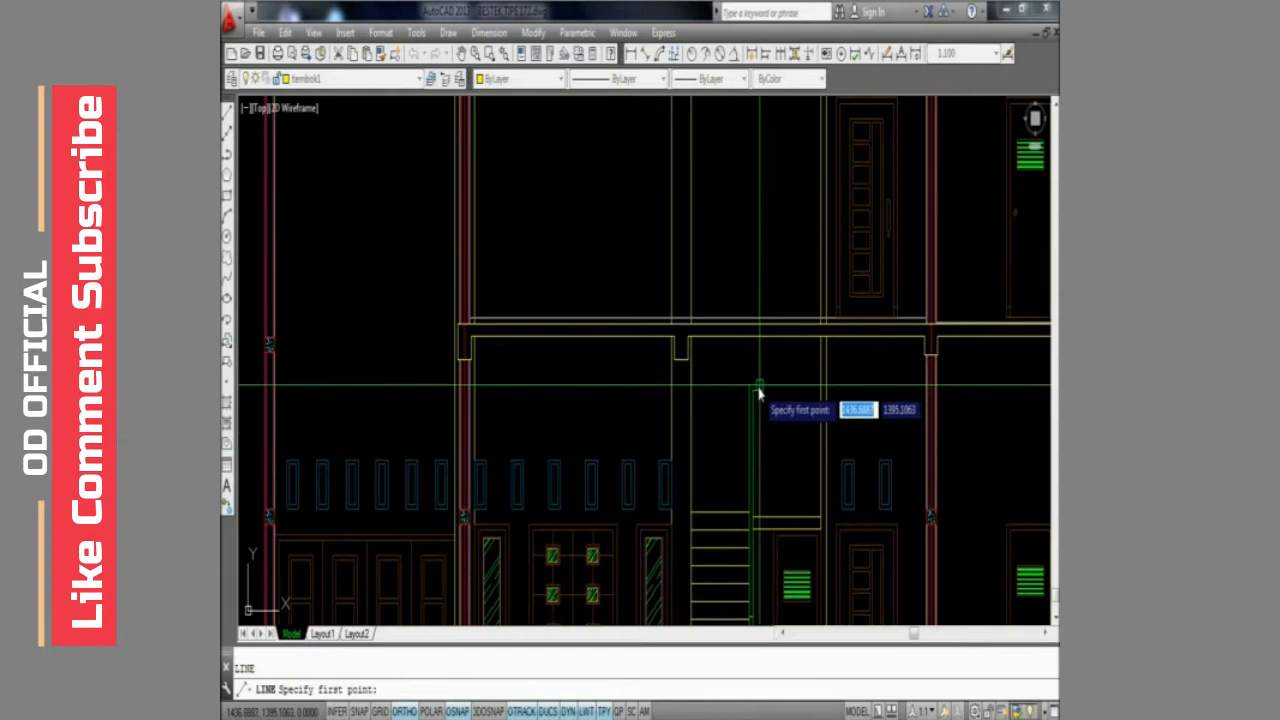
{"action": "left_click", "coordinate": [754, 392]}
{"action": "middle_click_drag", "start_coordinate": [750, 307], "coordinate": [764, 497]}
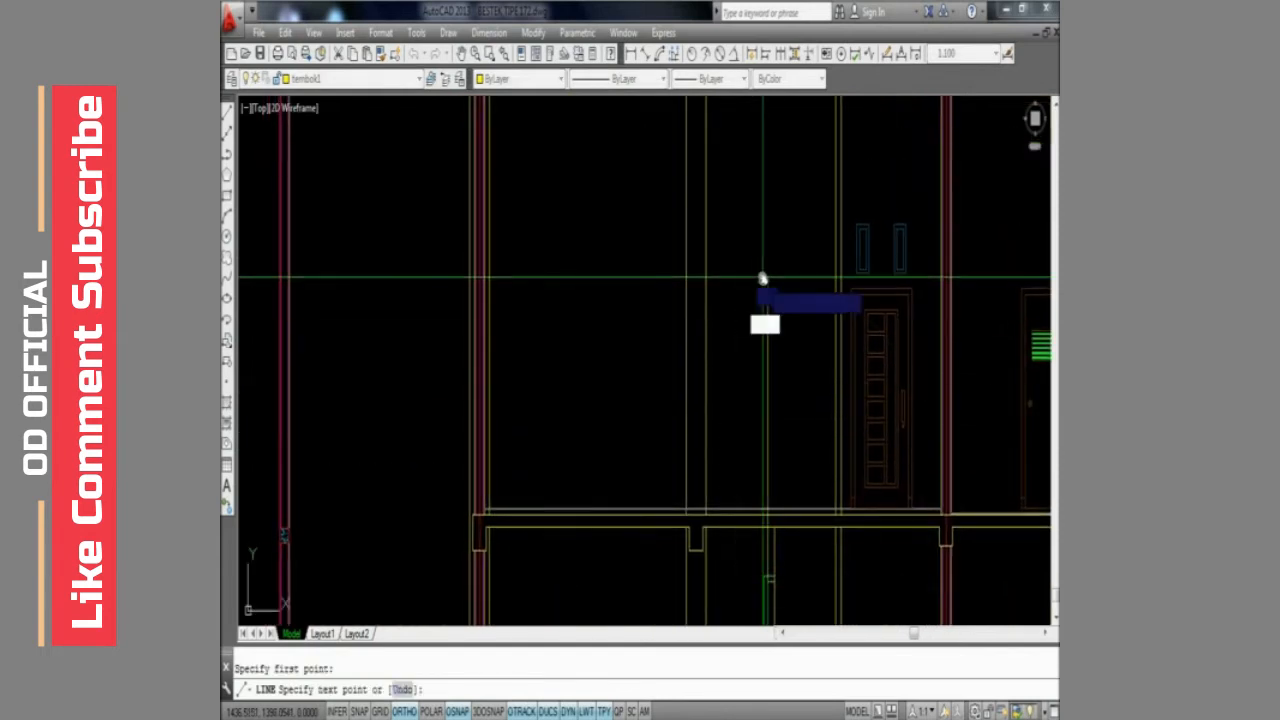
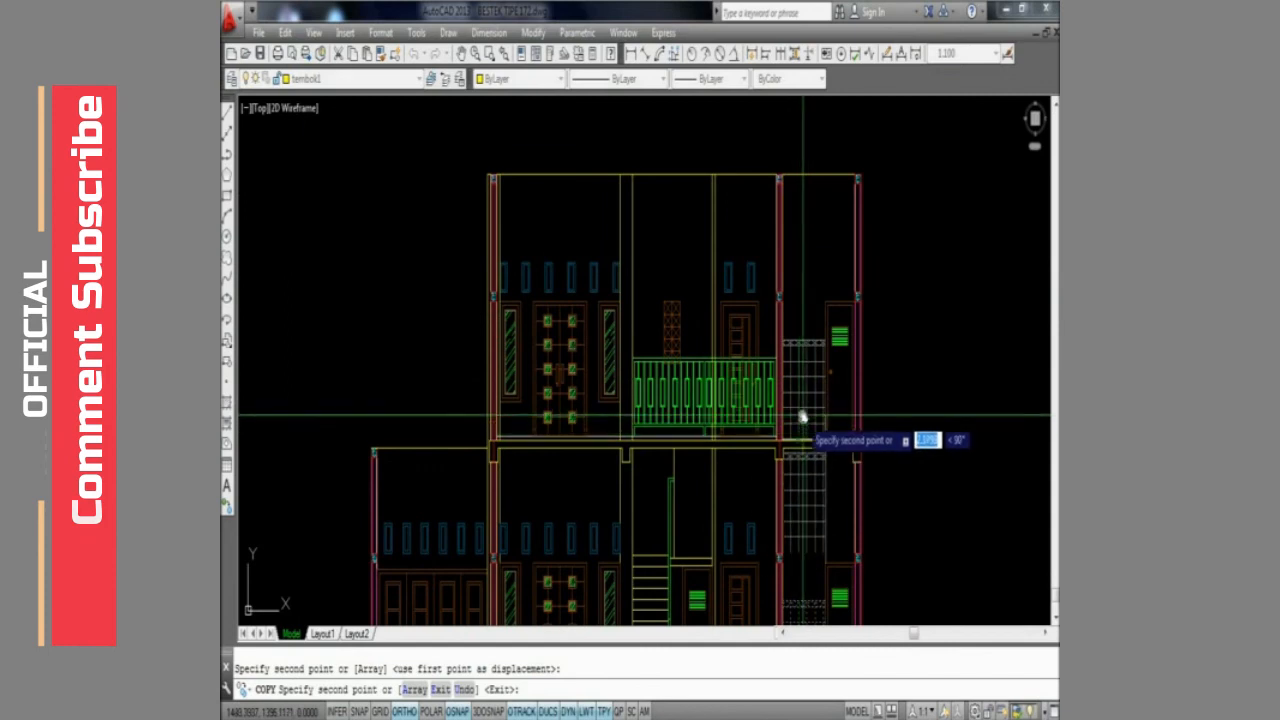
Hatch the upper floor's outer right wall above and below its lintel with AR-RROOF at 45 degrees, scale 0.01
{"action": "middle_click_drag", "start_coordinate": [896, 288], "coordinate": [877, 263]}
{"action": "type", "text": "h"}
{"action": "key", "text": "Return"}
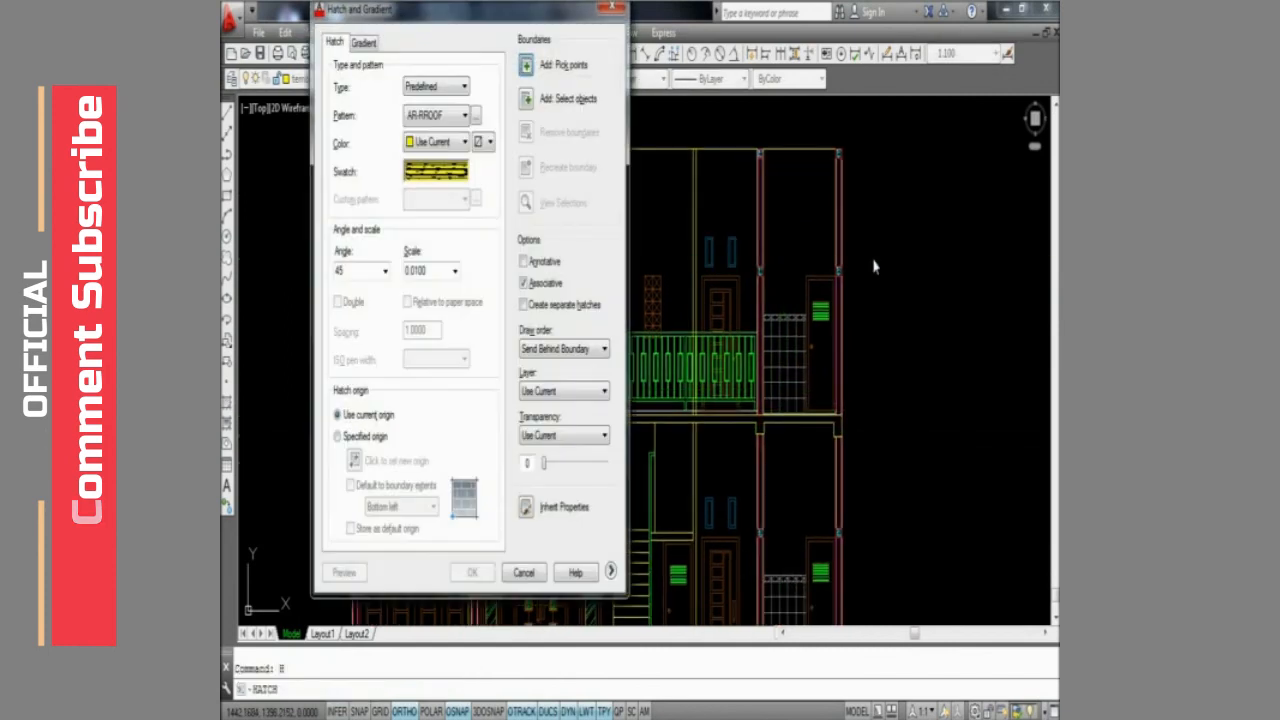
{"action": "key", "text": "Return"}
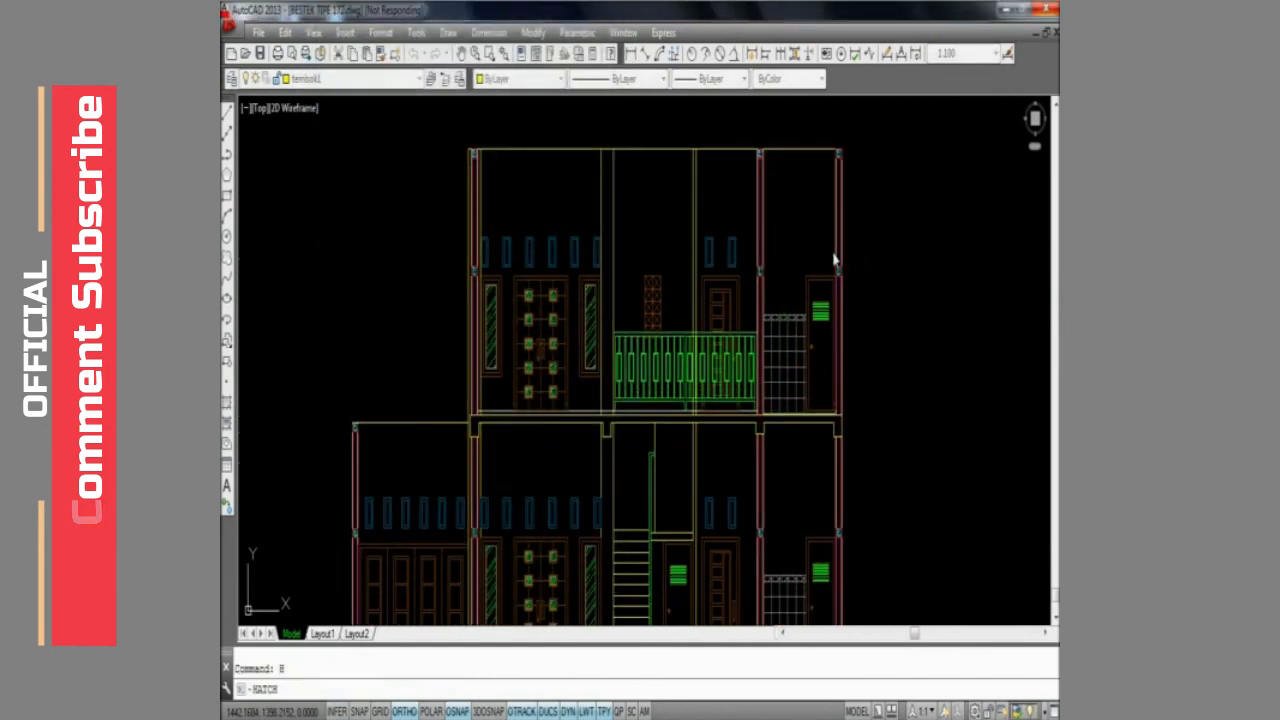
{"action": "scroll", "coordinate": [838, 257], "scroll_direction": "up", "scroll_amount": 2}
{"action": "left_click", "coordinate": [837, 306]}
{"action": "key", "text": "Return"}
{"action": "key", "text": "Return"}
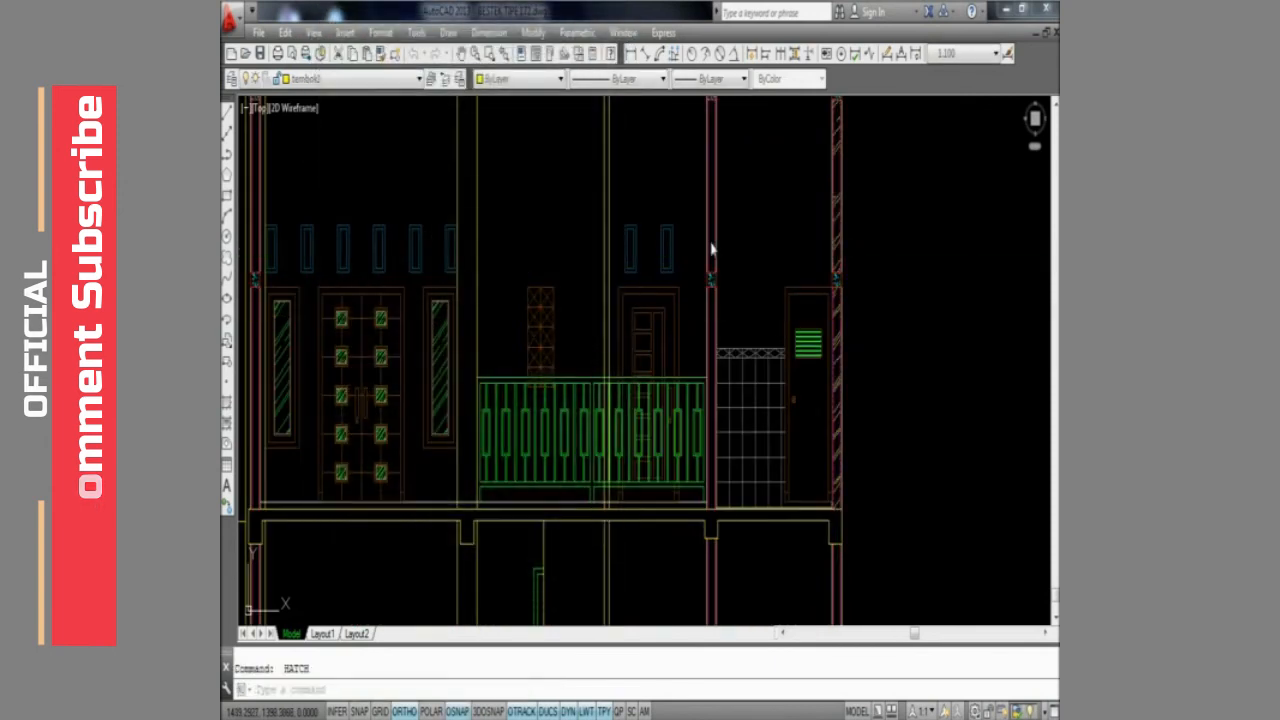
Hatch the right bay's inner wall on the upper floor, above and below the lintel, with the same AR-RROOF pattern
{"action": "left_click", "coordinate": [712, 249]}
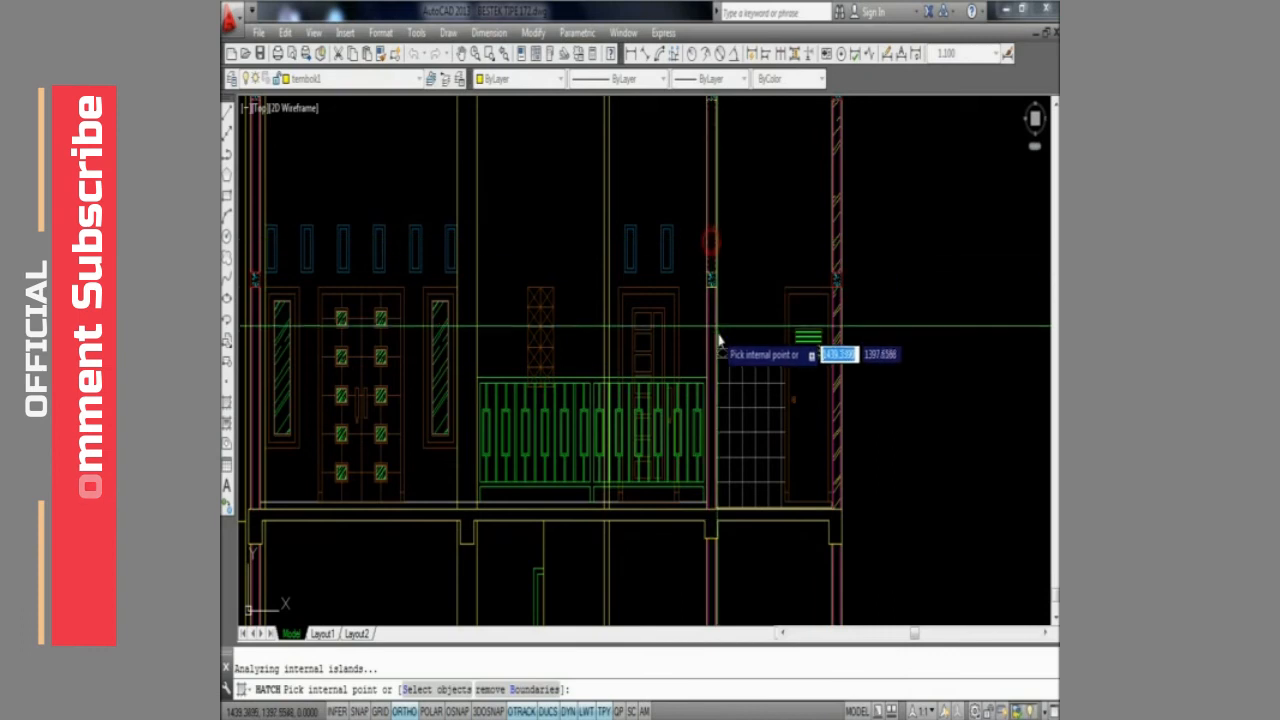
{"action": "left_click", "coordinate": [712, 330]}
{"action": "key", "text": "Return"}
{"action": "key", "text": "Return"}
Hatch the upper floor's outer left wall above and below its lintel with the same pattern
{"action": "middle_click_drag", "start_coordinate": [608, 338], "coordinate": [754, 338]}
{"action": "mouse_move", "coordinate": [578, 311]}
{"action": "middle_mouse_down"}
{"action": "mouse_move", "coordinate": [749, 397]}
{"action": "mouse_move", "coordinate": [735, 388]}
{"action": "middle_mouse_up"}
{"action": "key", "text": "Return"}
{"action": "key", "text": "Return"}
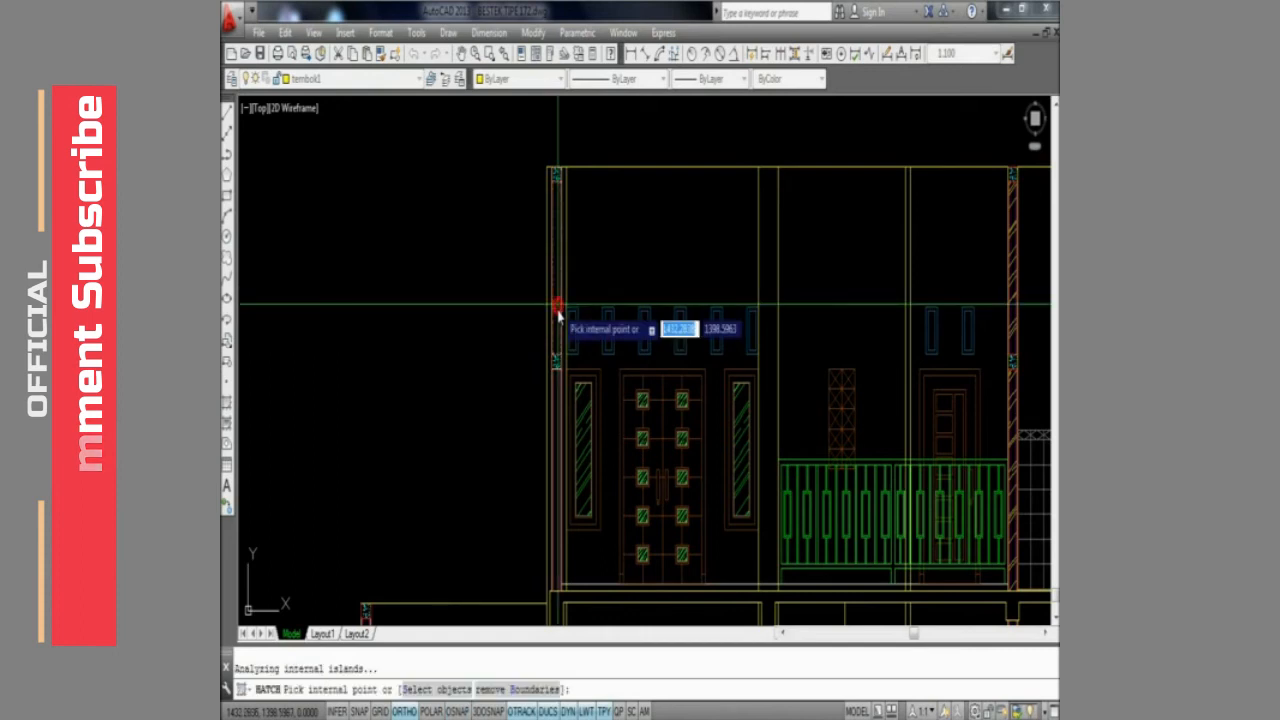
{"action": "middle_click_drag", "start_coordinate": [558, 314], "coordinate": [571, 263]}
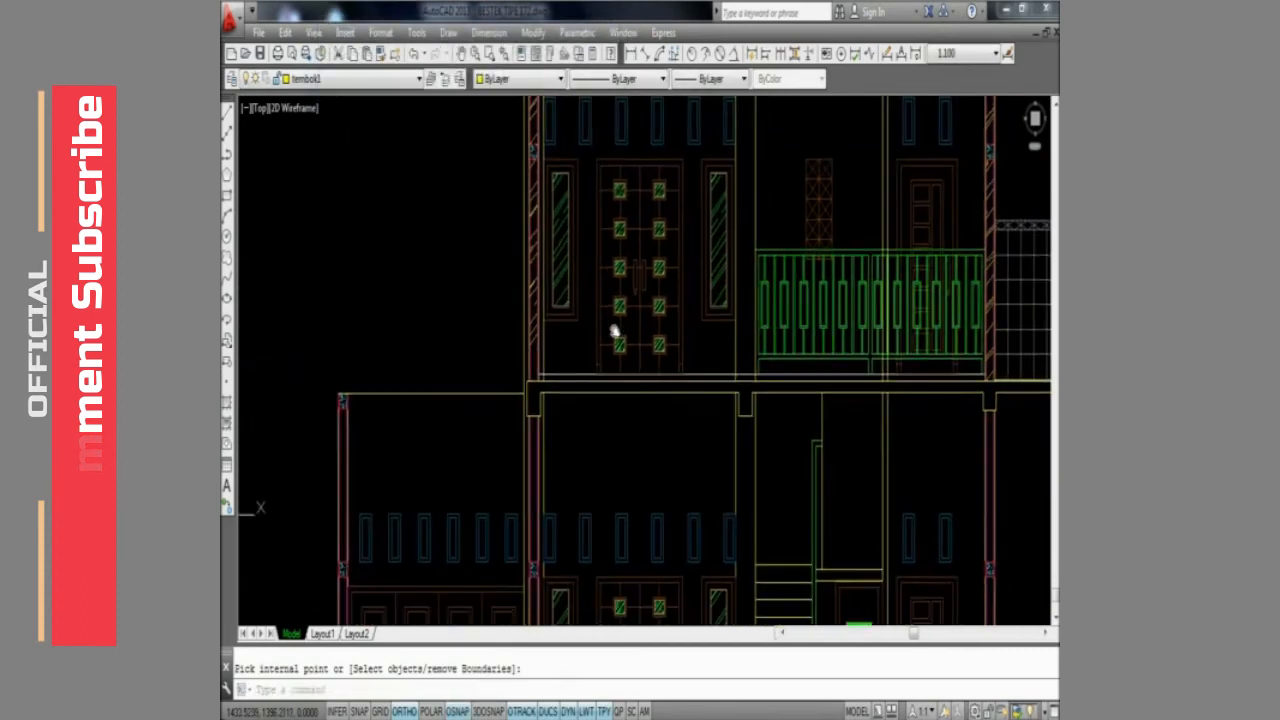
{"action": "key", "text": "Return"}
Hatch the upper-floor slab together with its beams using the same AR-RROOF pattern
{"action": "key", "text": "Return"}
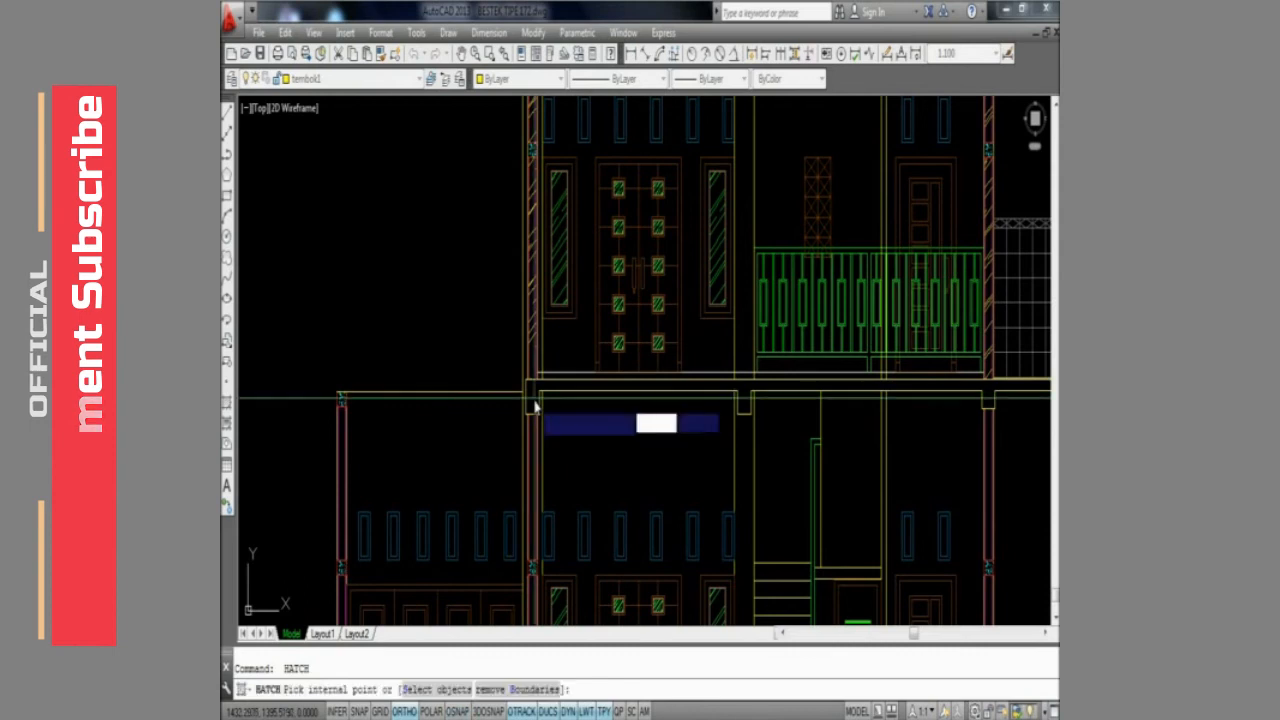
{"action": "left_click", "coordinate": [535, 404]}
{"action": "scroll", "coordinate": [570, 422], "scroll_direction": "down", "scroll_amount": 5}
{"action": "key", "text": "Return"}
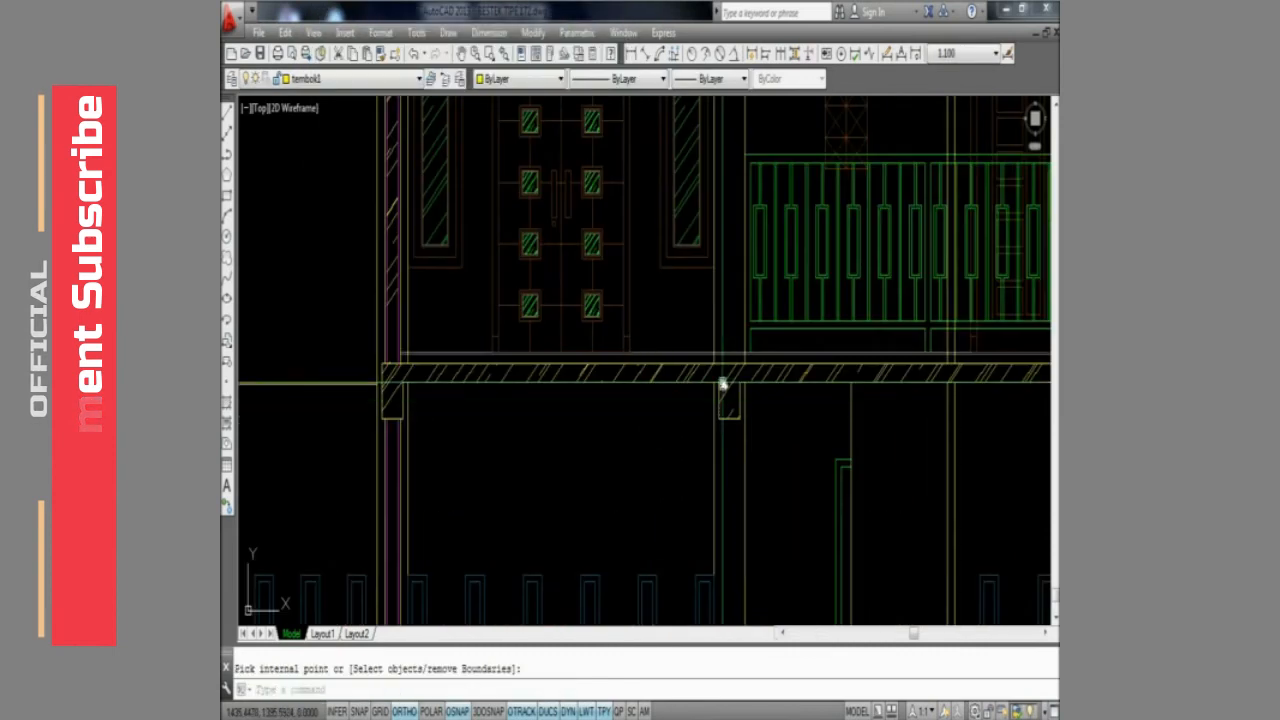
Hatch the thin floor layer above the slab in the upper floor's left room
{"action": "mouse_move", "coordinate": [722, 384]}
{"action": "middle_mouse_down"}
{"action": "mouse_move", "coordinate": [583, 414]}
{"action": "mouse_move", "coordinate": [768, 392]}
{"action": "middle_mouse_up"}
{"action": "scroll", "coordinate": [492, 377], "scroll_direction": "up", "scroll_amount": 4}
{"action": "key", "text": "Return"}
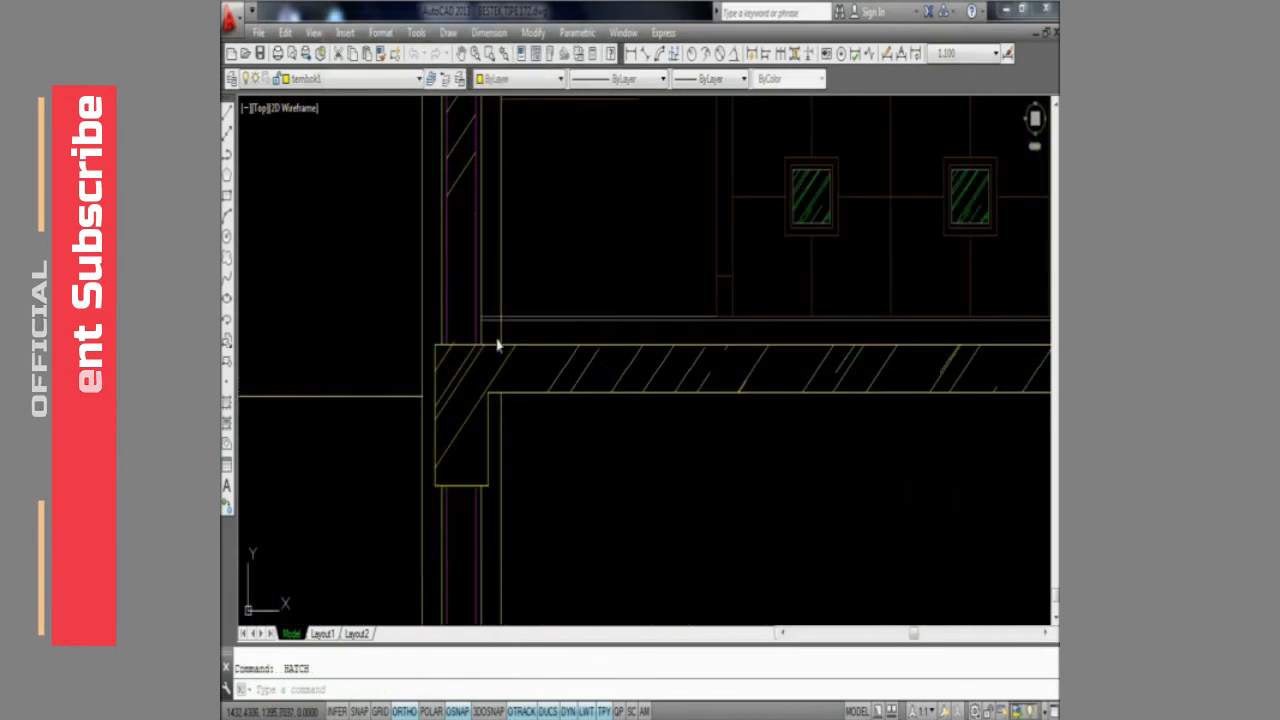
{"action": "left_click", "coordinate": [495, 336]}
{"action": "scroll", "coordinate": [495, 336], "scroll_direction": "down", "scroll_amount": 5}
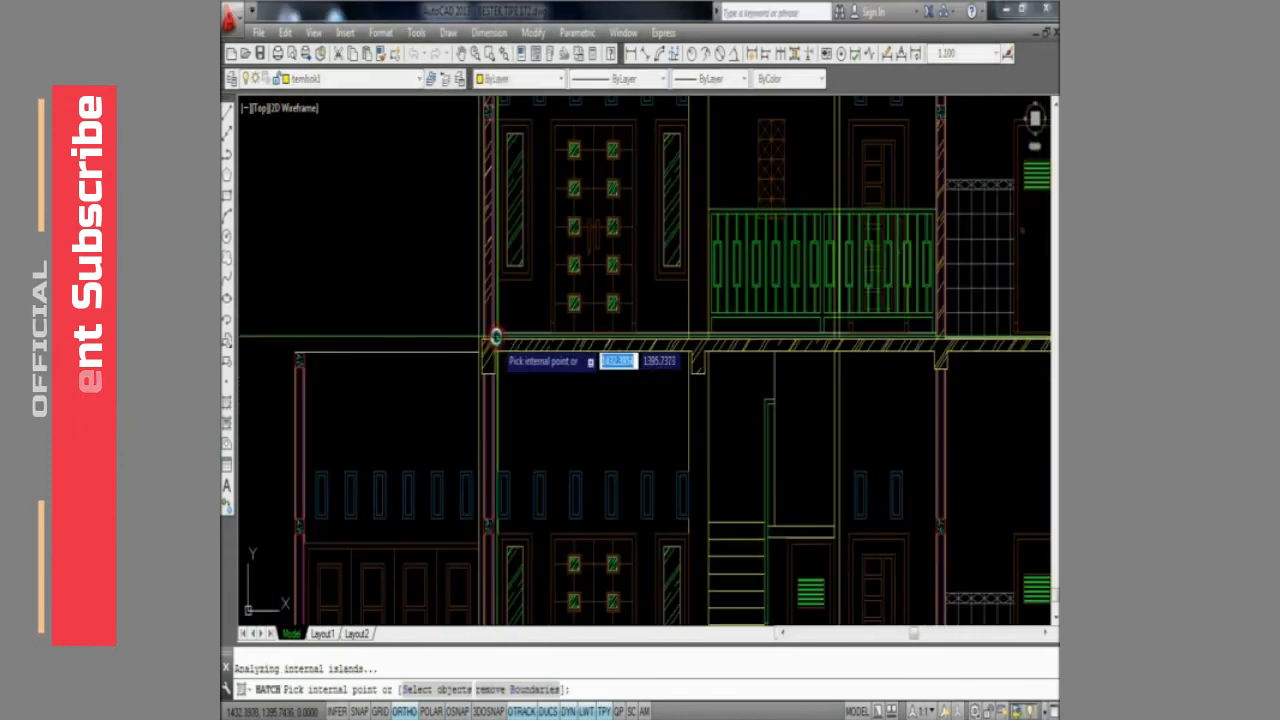
{"action": "scroll", "coordinate": [672, 340], "scroll_direction": "up", "scroll_amount": 2}
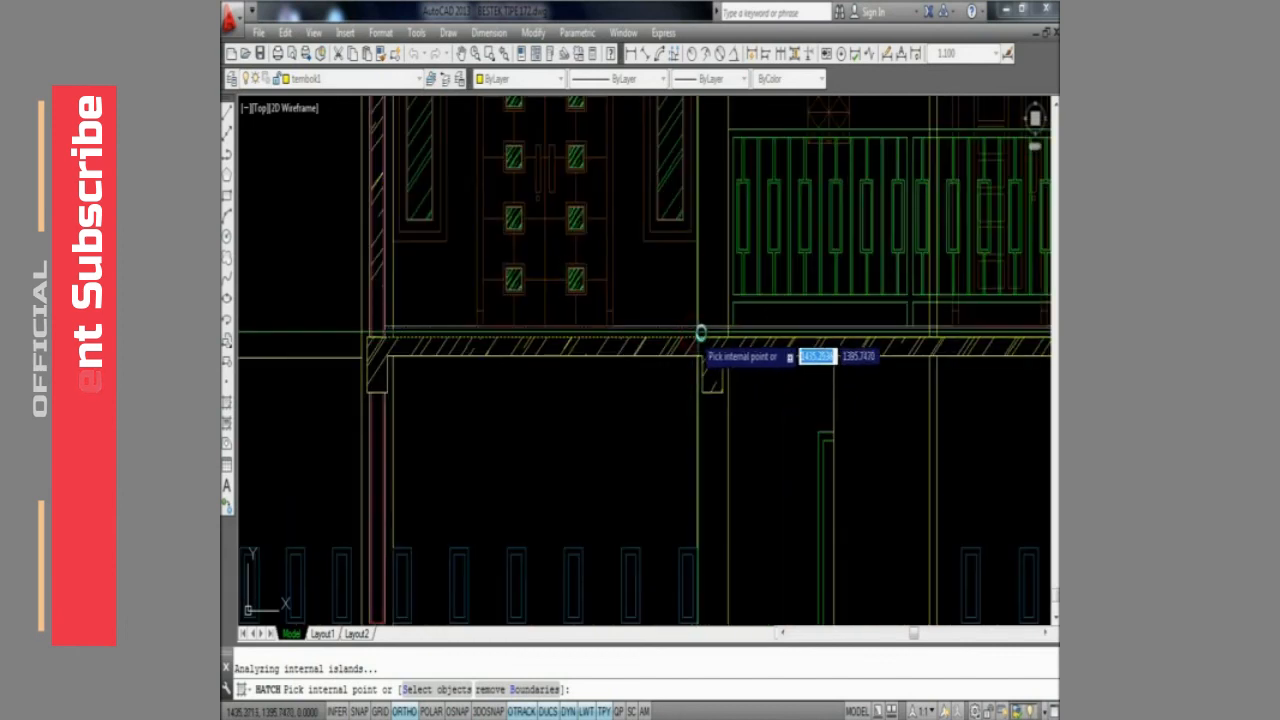
{"action": "key", "text": "Return"}
{"action": "key", "text": "Return"}
Hatch the thin floor layer above the slab beneath the balustrade, picking each segment up to the right bay's inner wall
{"action": "middle_click_drag", "start_coordinate": [838, 366], "coordinate": [668, 400]}
{"action": "key", "text": "Return"}
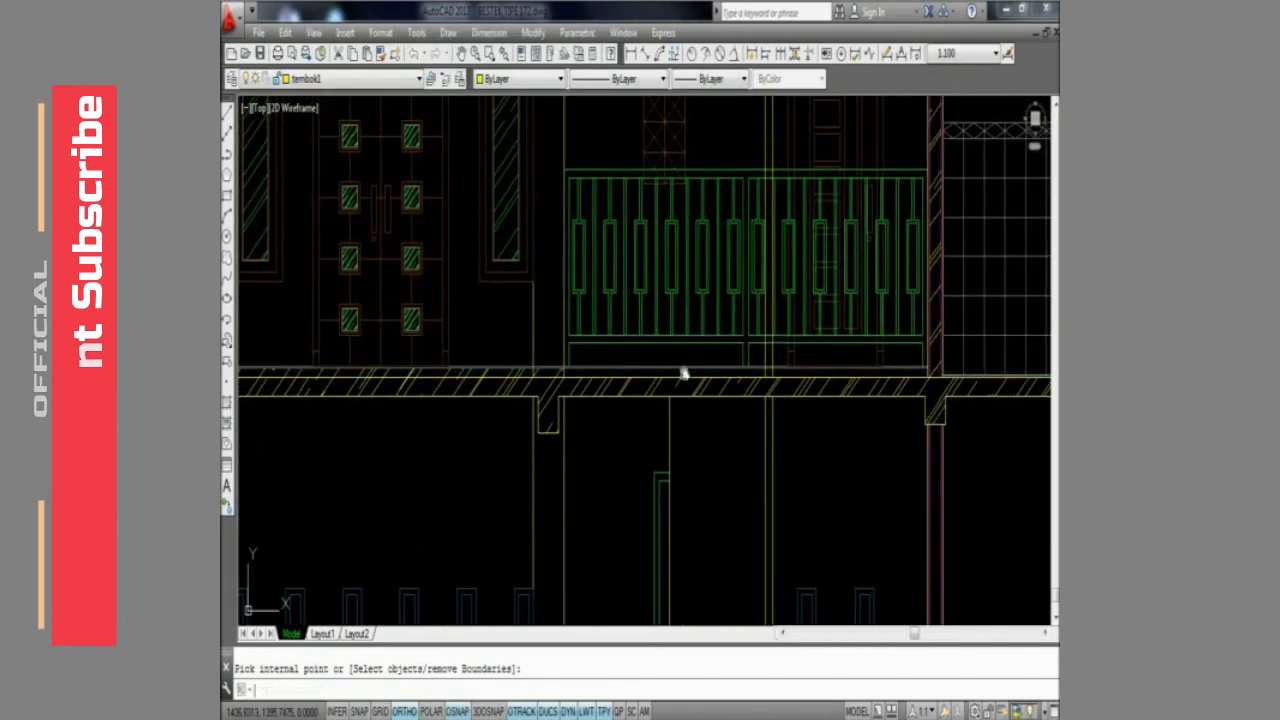
{"action": "key", "text": "Return"}
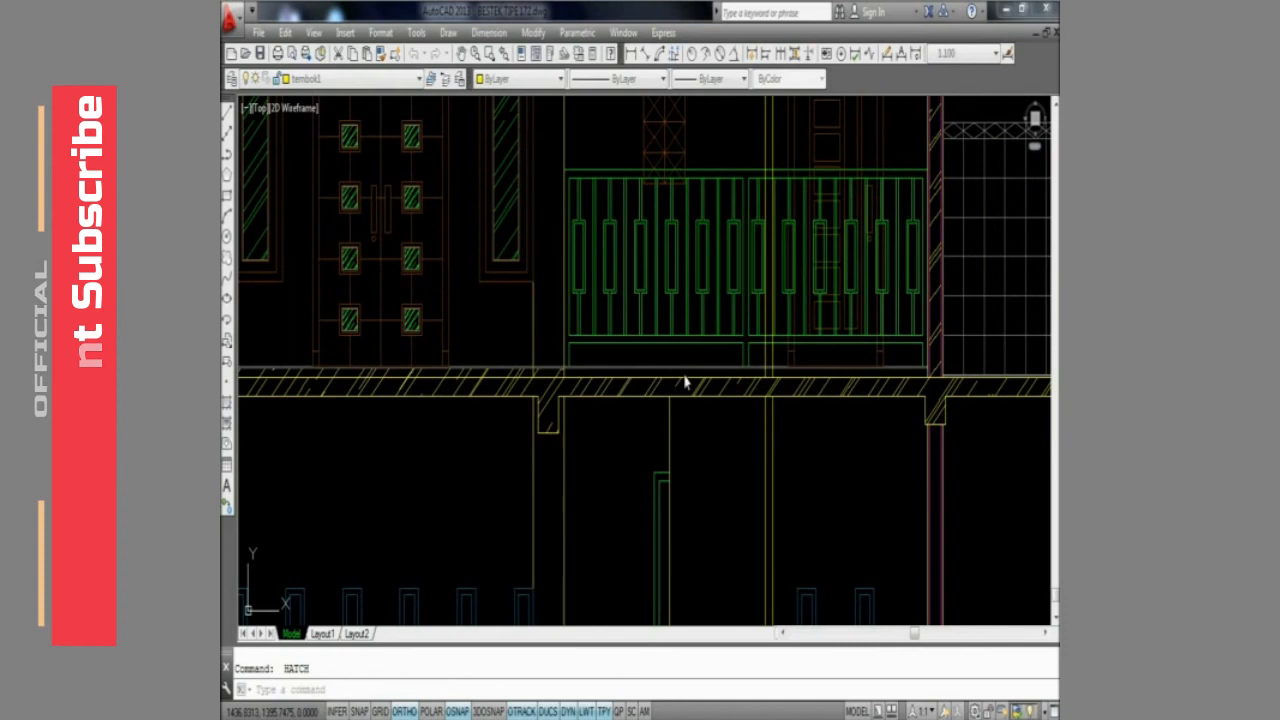
{"action": "key", "text": "Return"}
{"action": "left_click", "coordinate": [684, 378]}
{"action": "left_click", "coordinate": [771, 375]}
{"action": "left_click", "coordinate": [788, 375]}
{"action": "middle_click_drag", "start_coordinate": [818, 385], "coordinate": [494, 431]}
{"action": "key", "text": "Return"}
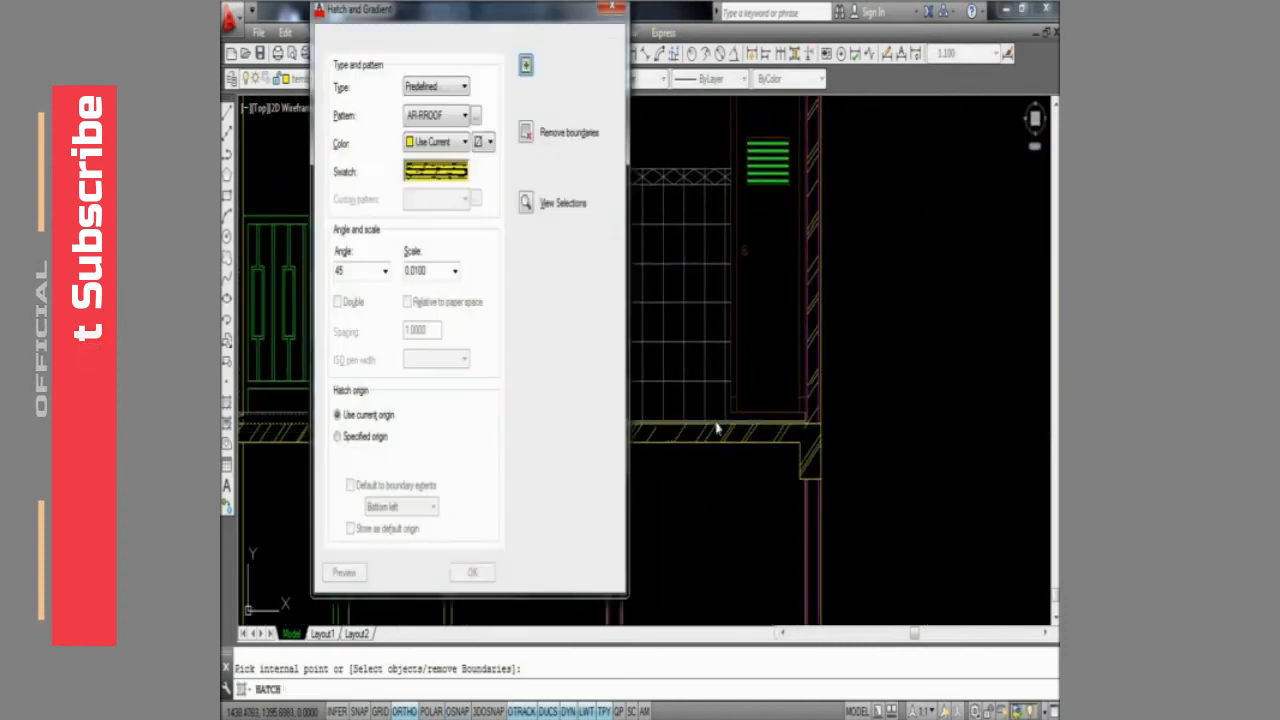
{"action": "key", "text": "Escape"}
Hatch the thin floor layer above the slab in the upper floor's right bay
{"action": "scroll", "coordinate": [733, 424], "scroll_direction": "up", "scroll_amount": 7}
{"action": "key", "text": "Return"}
{"action": "key", "text": "Return"}
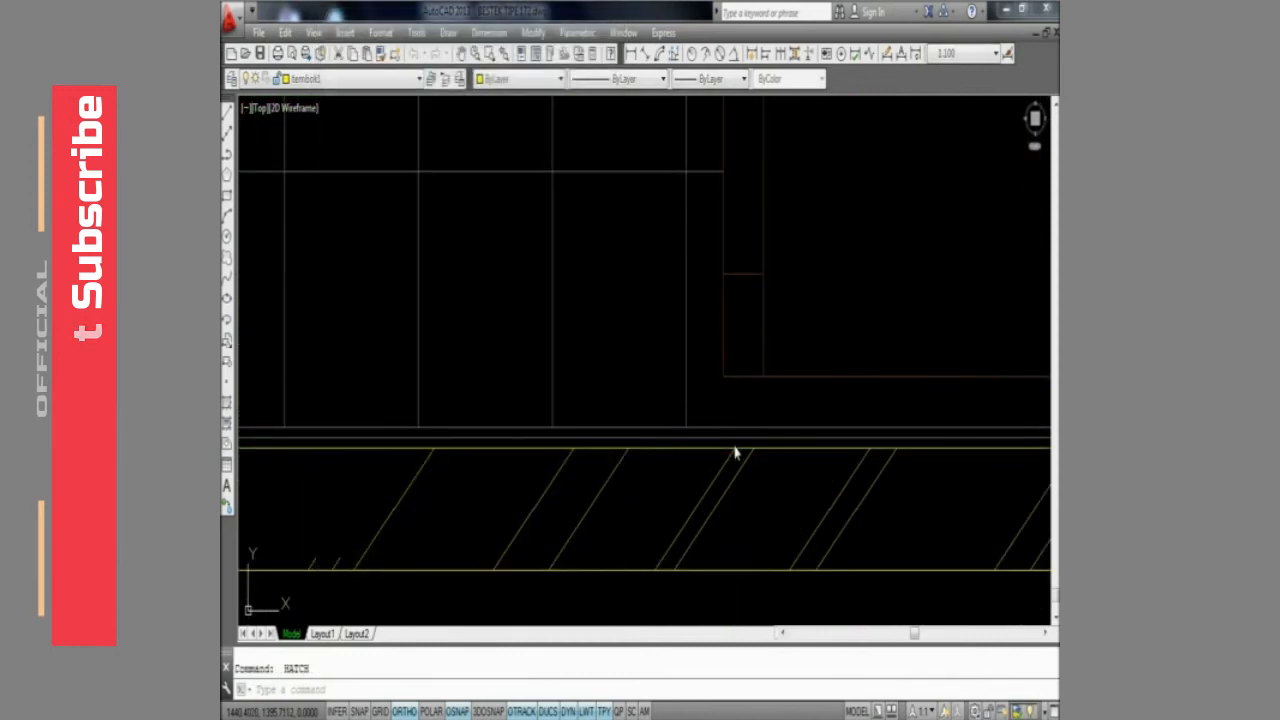
{"action": "left_click", "coordinate": [737, 450]}
{"action": "scroll", "coordinate": [738, 451], "scroll_direction": "down", "scroll_amount": 7}
{"action": "scroll", "coordinate": [744, 478], "scroll_direction": "down", "scroll_amount": 2}
{"action": "middle_click_drag", "start_coordinate": [745, 488], "coordinate": [797, 222]}
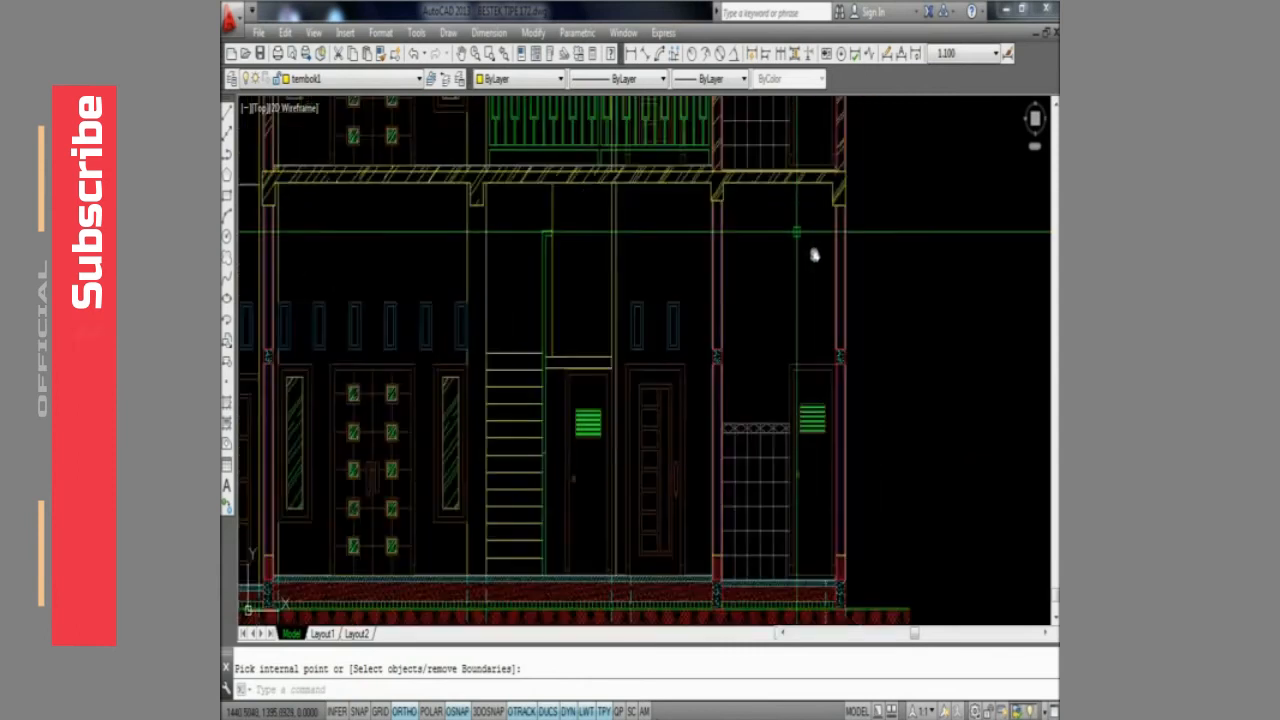
Hatch the ground floor's outer right wall above and below its lintel with the AR-RROOF pattern
{"action": "scroll", "coordinate": [835, 298], "scroll_direction": "up", "scroll_amount": 2}
{"action": "key", "text": "Return"}
{"action": "key", "text": "Return"}
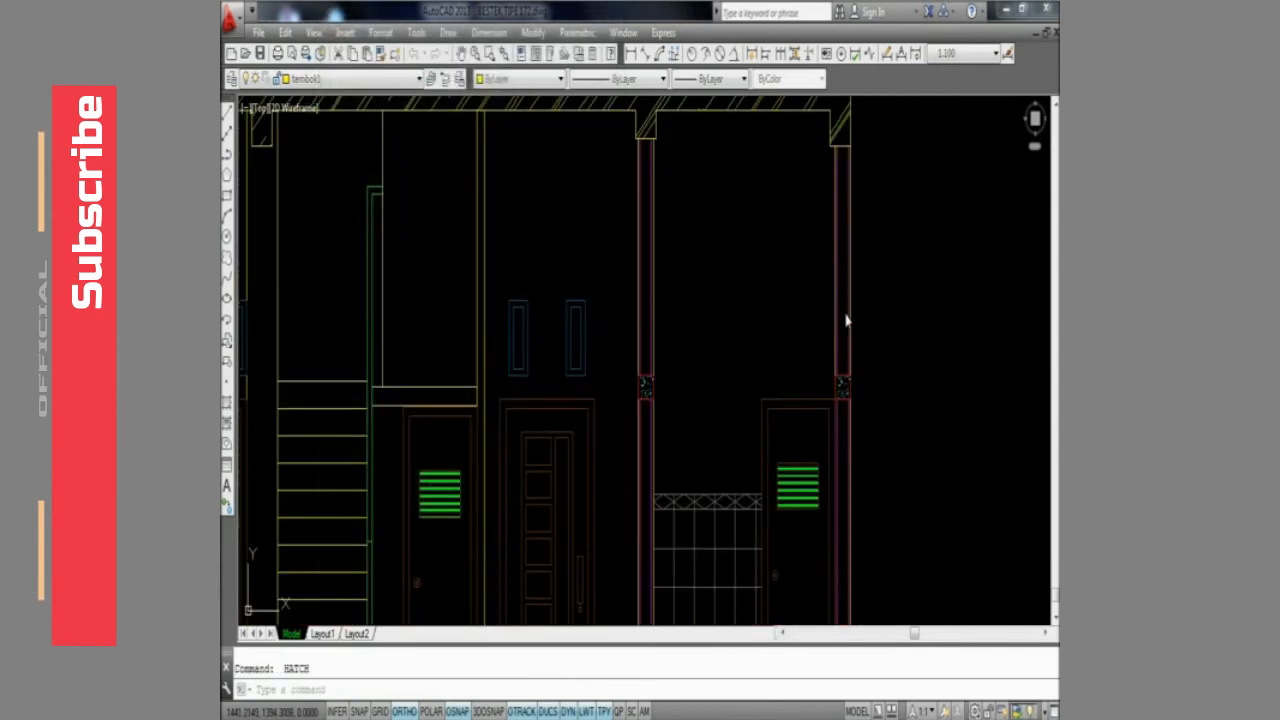
{"action": "middle_click_drag", "start_coordinate": [846, 340], "coordinate": [846, 240]}
{"action": "left_click", "coordinate": [822, 320]}
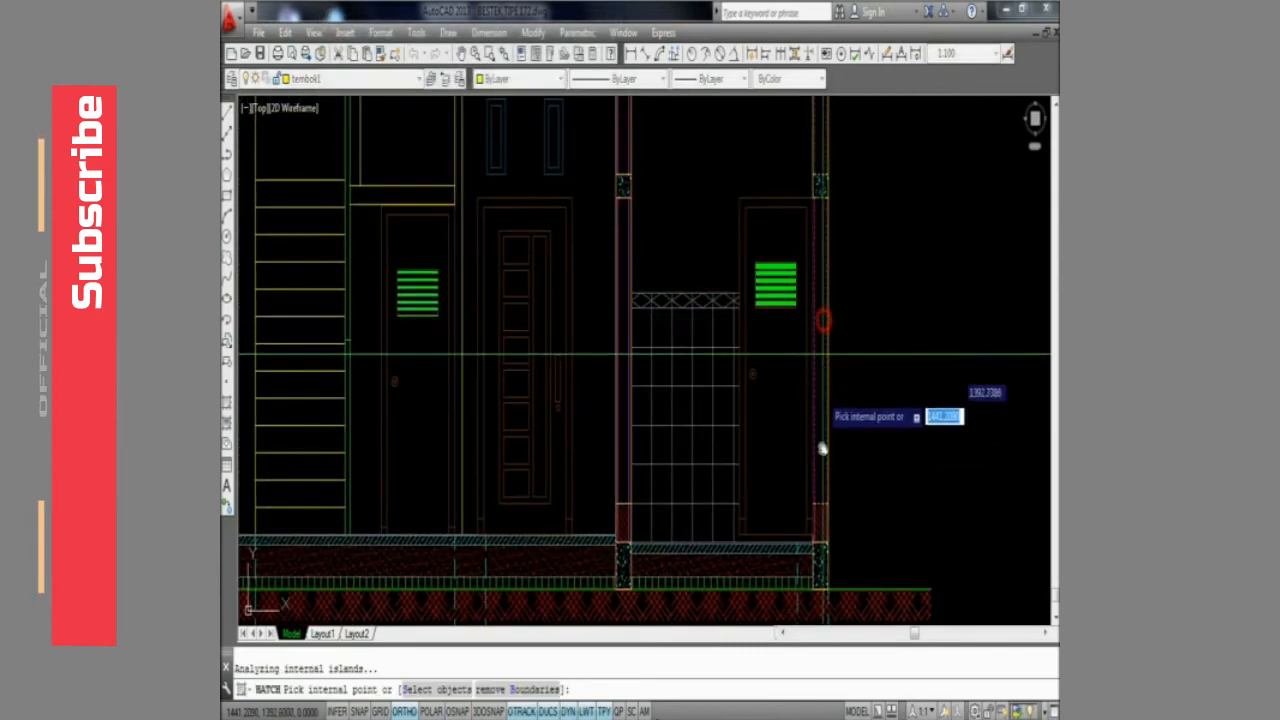
{"action": "key", "text": "Return"}
{"action": "key", "text": "Return"}
Hatch the right bay's inner wall on the ground floor, above and below the lintel, with the AR-RROOF pattern
{"action": "scroll", "coordinate": [866, 366], "scroll_direction": "down", "scroll_amount": 2}
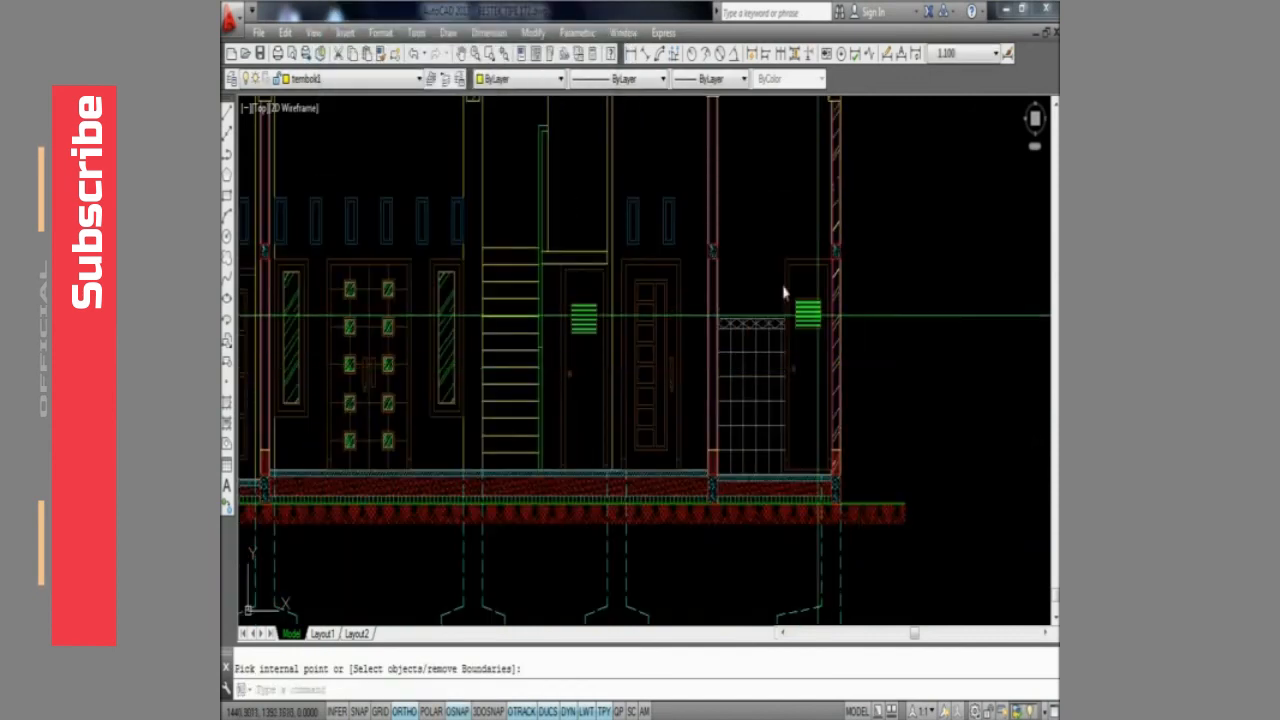
{"action": "middle_click_drag", "start_coordinate": [784, 292], "coordinate": [803, 387]}
{"action": "key", "text": "Return"}
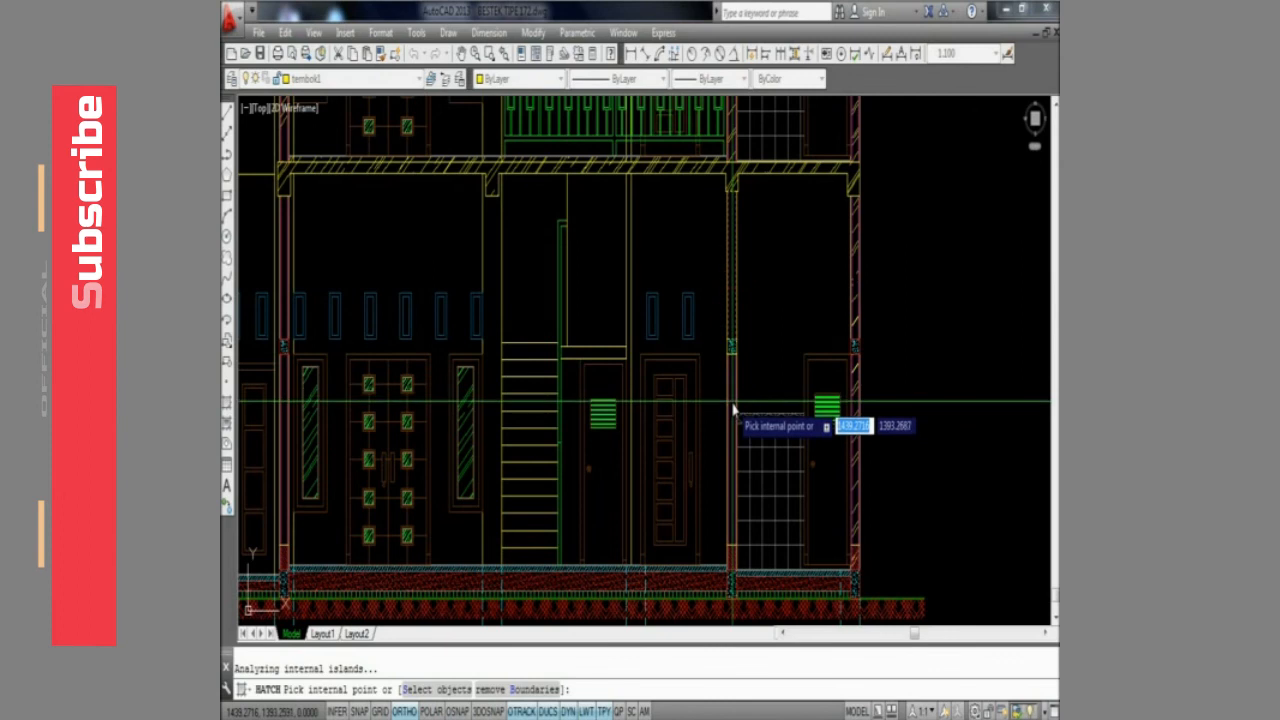
{"action": "left_click", "coordinate": [731, 563]}
{"action": "key", "text": "Return"}
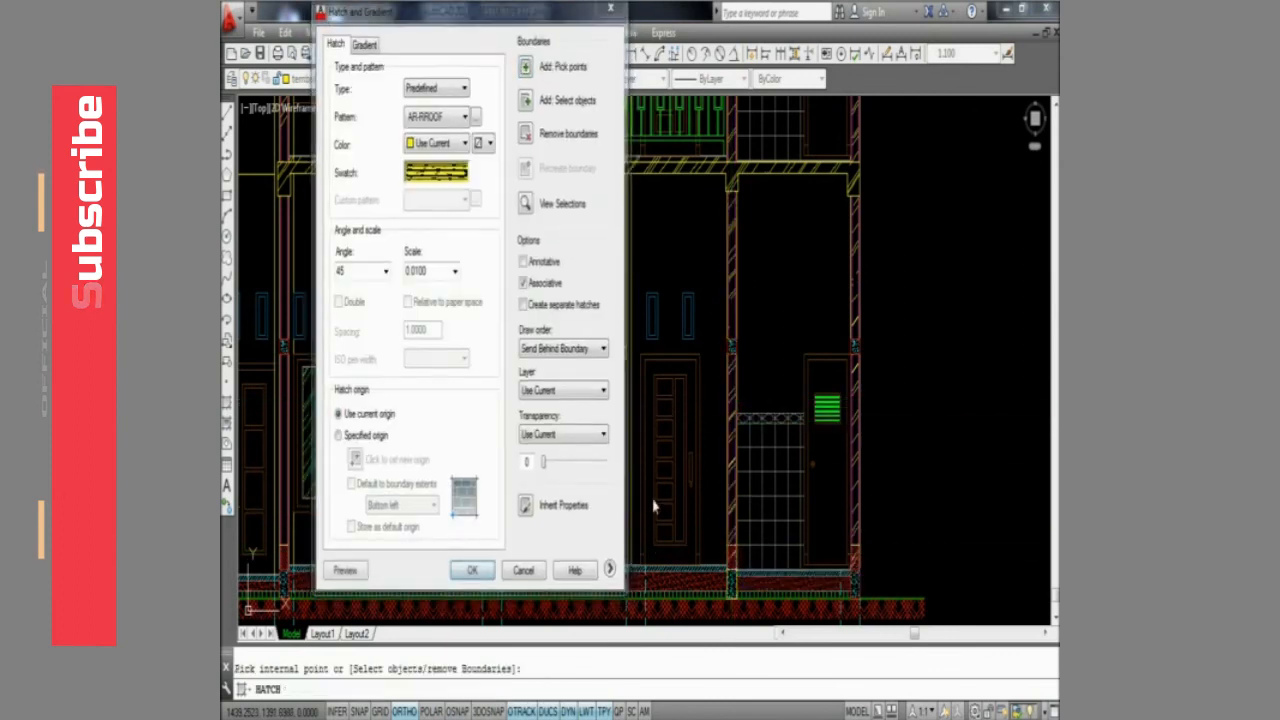
{"action": "key", "text": "Return"}
Hatch the ground-floor wall between the front bay and the double-door room with the AR-RROOF pattern
{"action": "middle_click_drag", "start_coordinate": [650, 472], "coordinate": [757, 492]}
{"action": "key", "text": "Return"}
{"action": "key", "text": "k"}
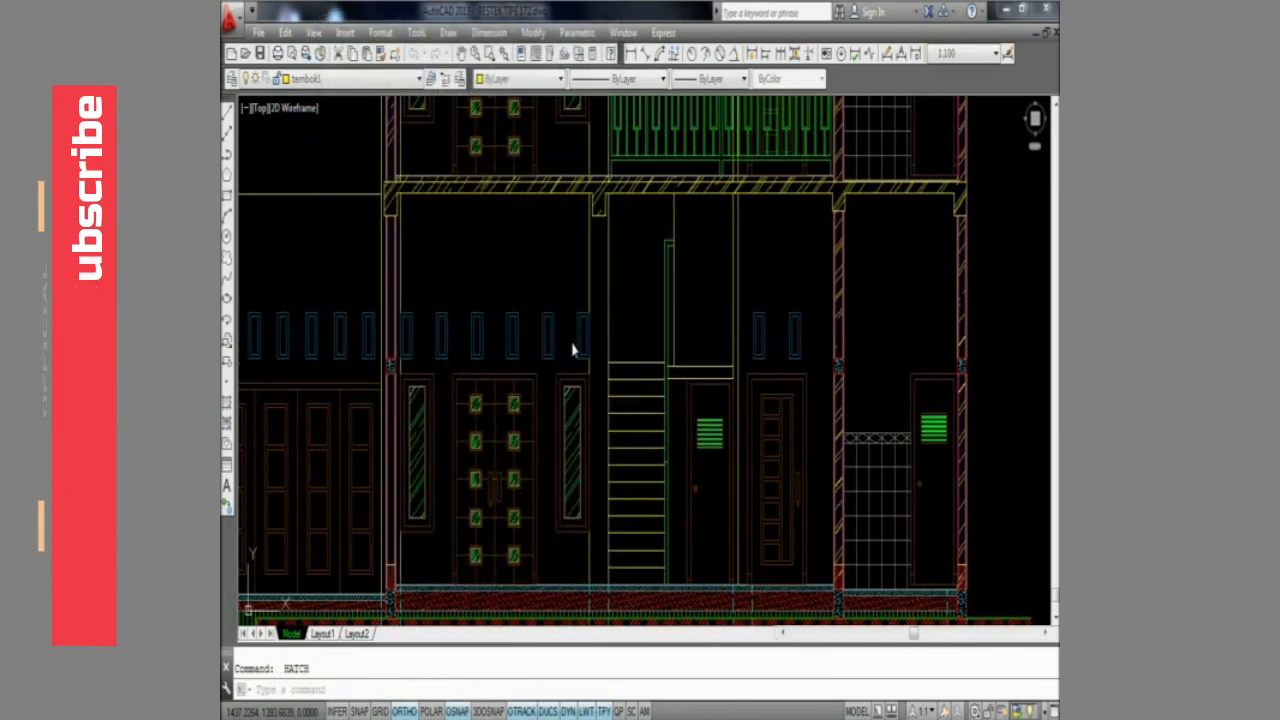
{"action": "middle_click_drag", "start_coordinate": [425, 333], "coordinate": [606, 309]}
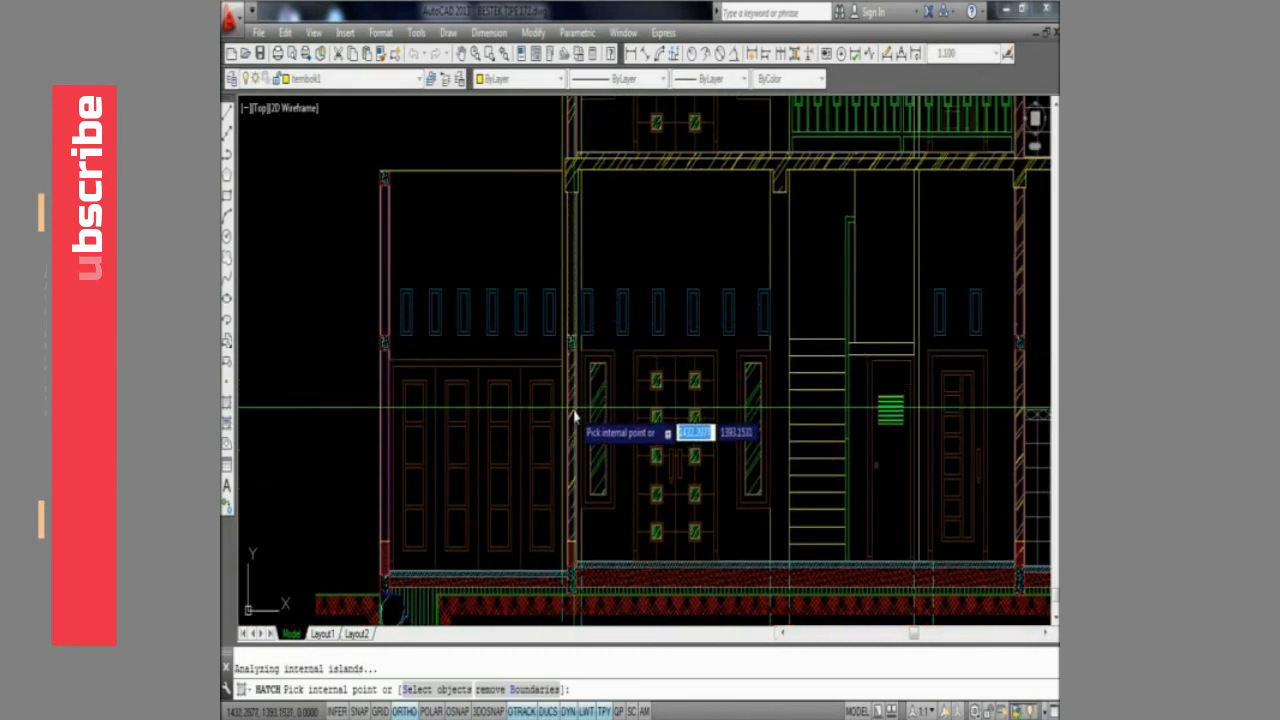
{"action": "left_click", "coordinate": [574, 559]}
{"action": "key", "text": "Return"}
{"action": "key", "text": "Return"}
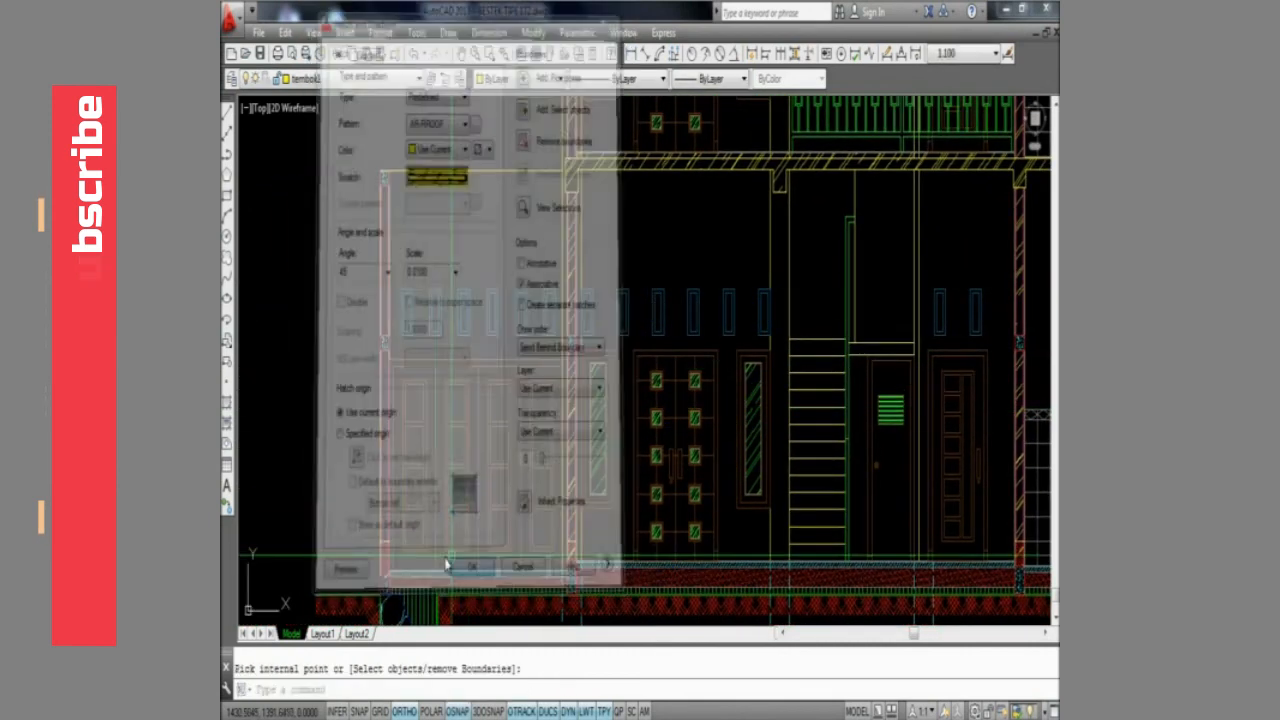
Hatch the front bay's outer left wall on the ground floor with the same AR-RROOF pattern
{"action": "key", "text": "Return"}
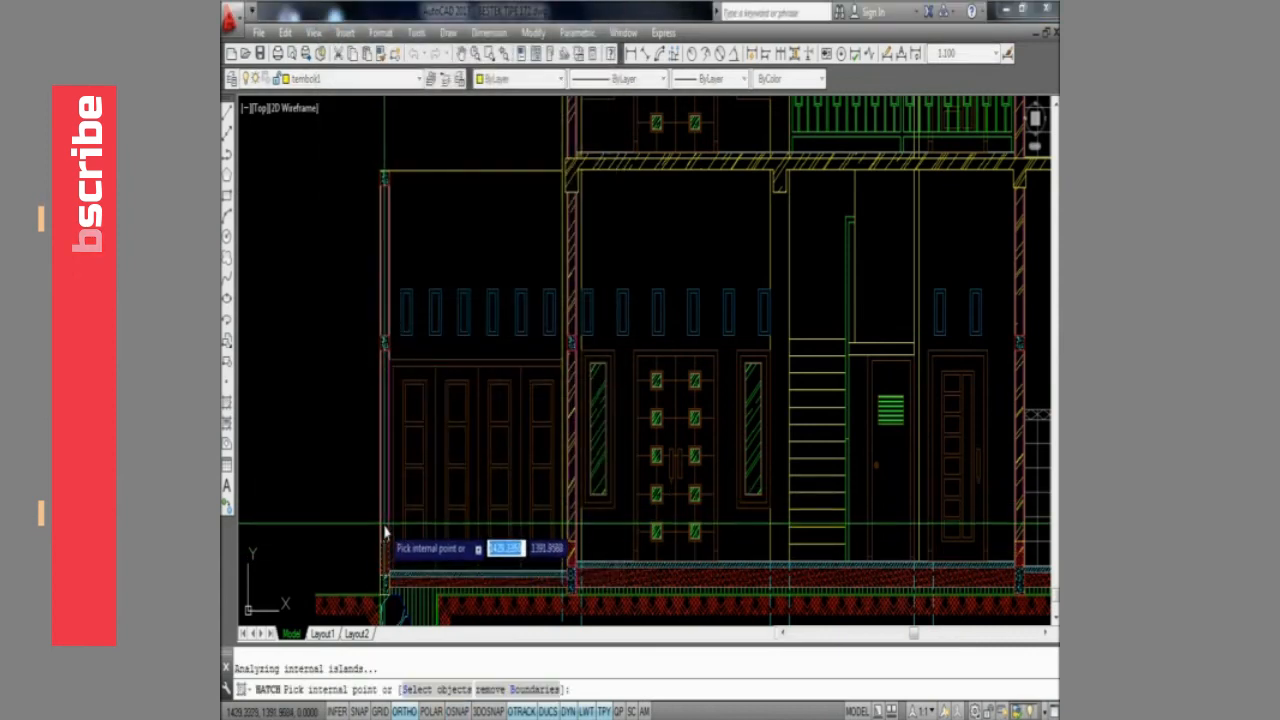
{"action": "key", "text": "Return"}
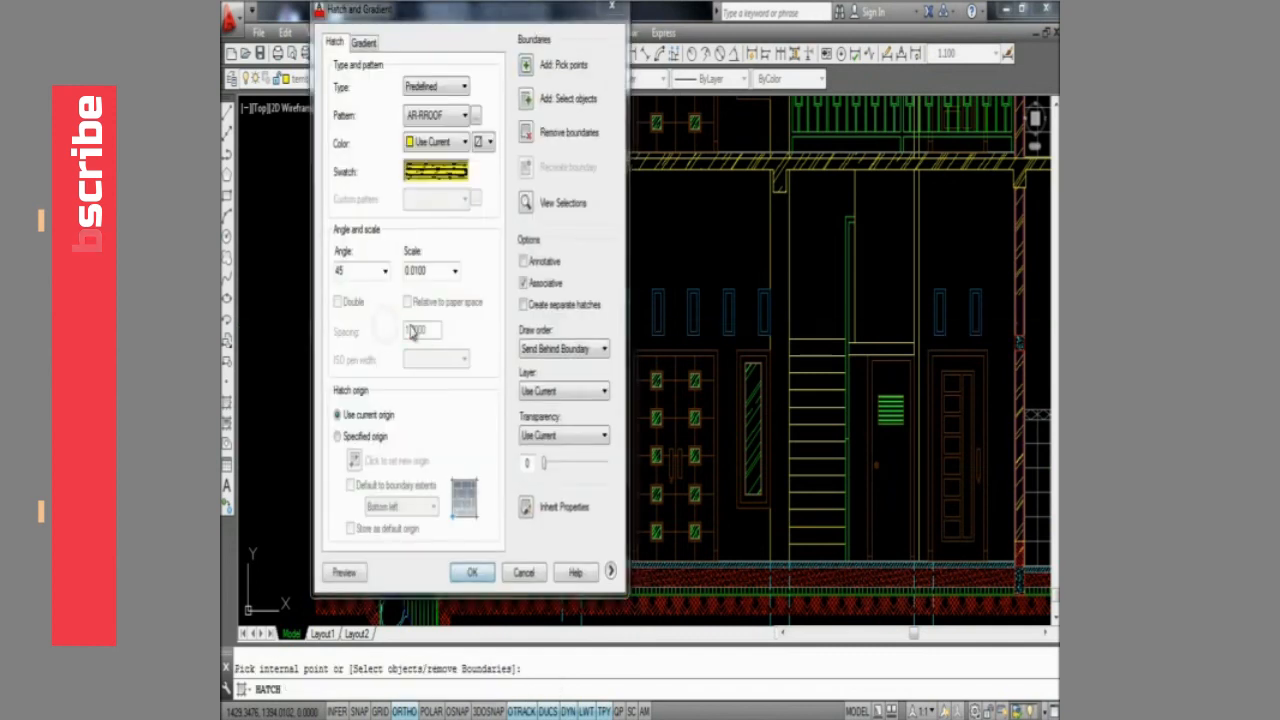
{"action": "key", "text": "Return"}
Match the new wall hatches on both floors to the wall hatch of the reference drawing
{"action": "type", "text": "ma"}
{"action": "key", "text": "Return"}
{"action": "scroll", "coordinate": [496, 346], "scroll_direction": "down", "scroll_amount": 6}
{"action": "scroll", "coordinate": [822, 330], "scroll_direction": "down", "scroll_amount": 2}
{"action": "scroll", "coordinate": [850, 270], "scroll_direction": "up", "scroll_amount": 10}
{"action": "left_click", "coordinate": [670, 234]}
{"action": "scroll", "coordinate": [863, 251], "scroll_direction": "down", "scroll_amount": 8}
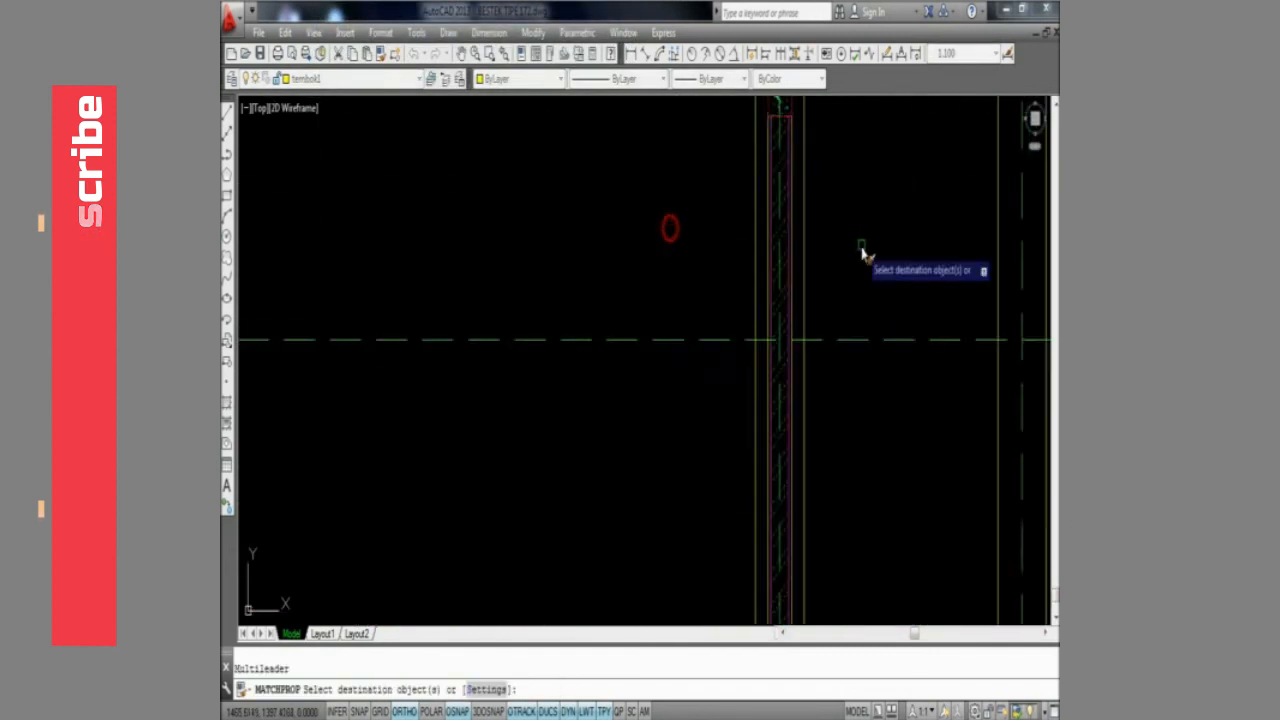
{"action": "scroll", "coordinate": [717, 363], "scroll_direction": "up", "scroll_amount": 10}
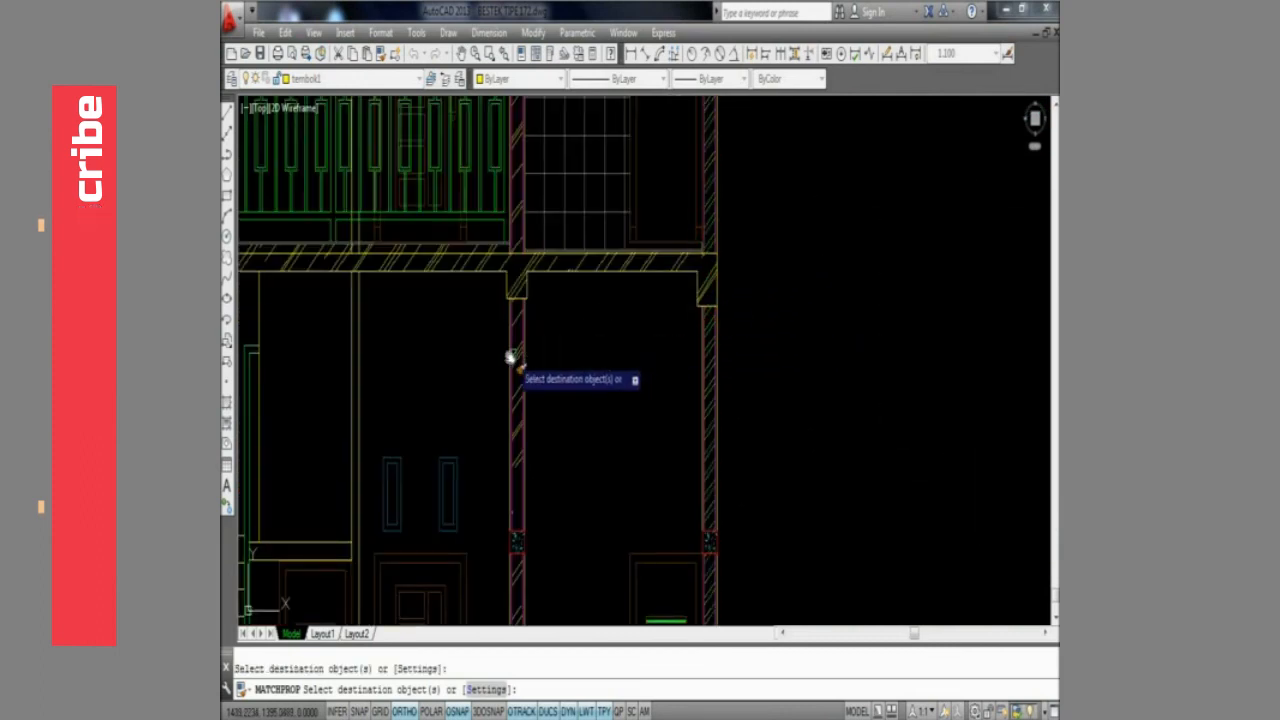
{"action": "scroll", "coordinate": [486, 363], "scroll_direction": "down", "scroll_amount": 6}
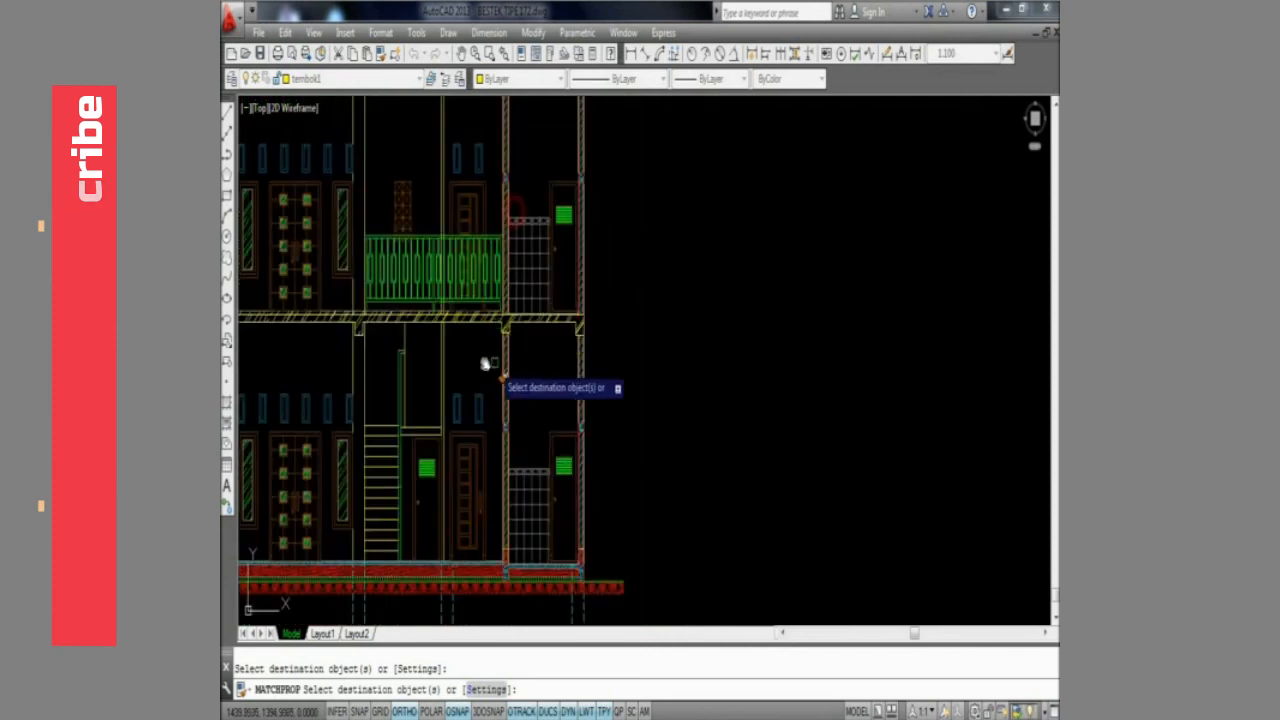
{"action": "scroll", "coordinate": [737, 337], "scroll_direction": "up", "scroll_amount": 3}
{"action": "scroll", "coordinate": [445, 379], "scroll_direction": "up", "scroll_amount": 6}
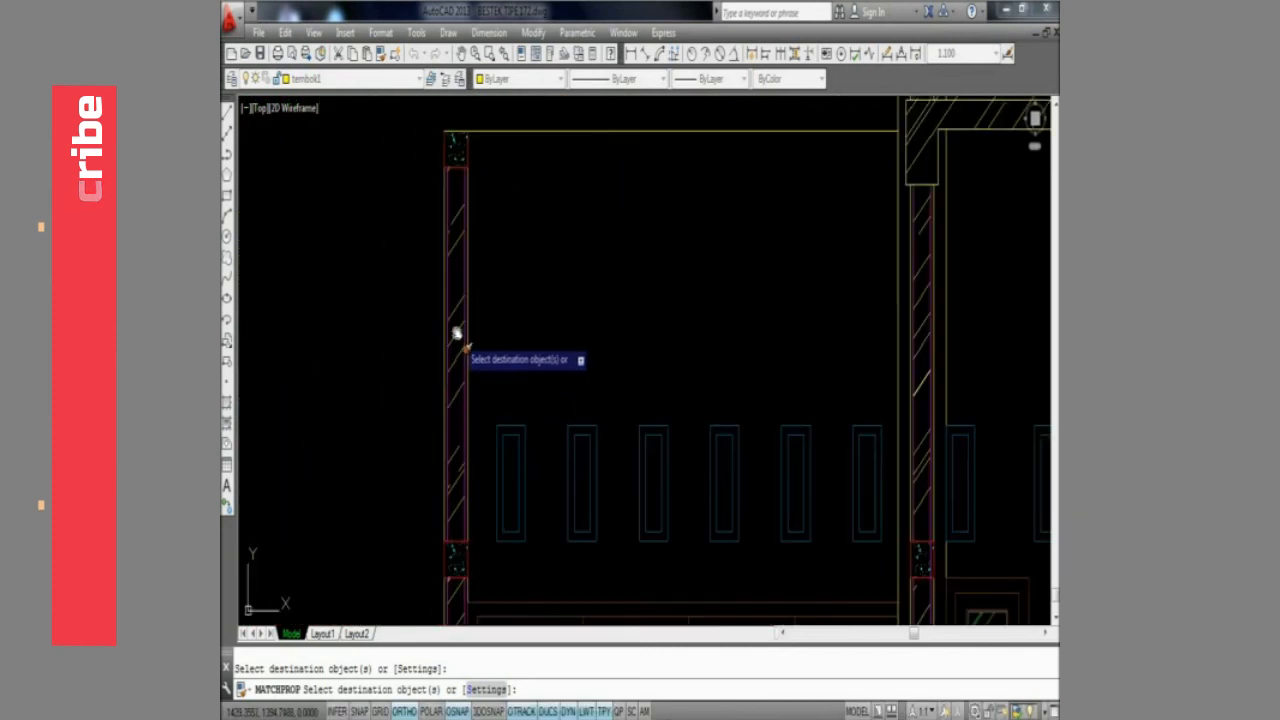
{"action": "left_click", "coordinate": [457, 326]}
{"action": "key", "text": "Return"}
Try to match the slab and beam hatch to a hatch of the reference drawing
{"action": "scroll", "coordinate": [457, 322], "scroll_direction": "down", "scroll_amount": 10}
{"action": "scroll", "coordinate": [940, 446], "scroll_direction": "up", "scroll_amount": 10}
{"action": "key", "text": "Return"}
{"action": "left_click", "coordinate": [850, 469]}
{"action": "scroll", "coordinate": [790, 465], "scroll_direction": "down", "scroll_amount": 8}
{"action": "scroll", "coordinate": [737, 440], "scroll_direction": "up", "scroll_amount": 10}
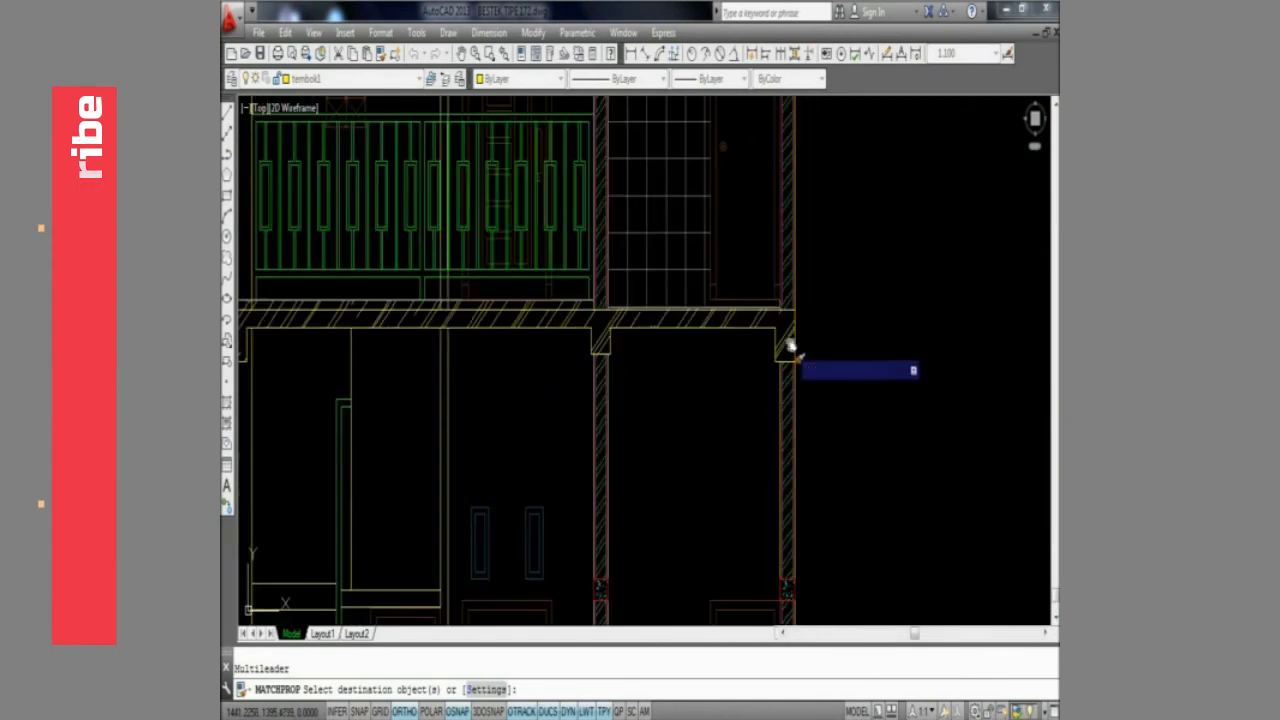
Leave property matching and undo the last hatch changes
{"action": "key", "text": "Escape"}
{"action": "key", "text": "ctrl+z"}
{"action": "key", "text": "ctrl+z"}
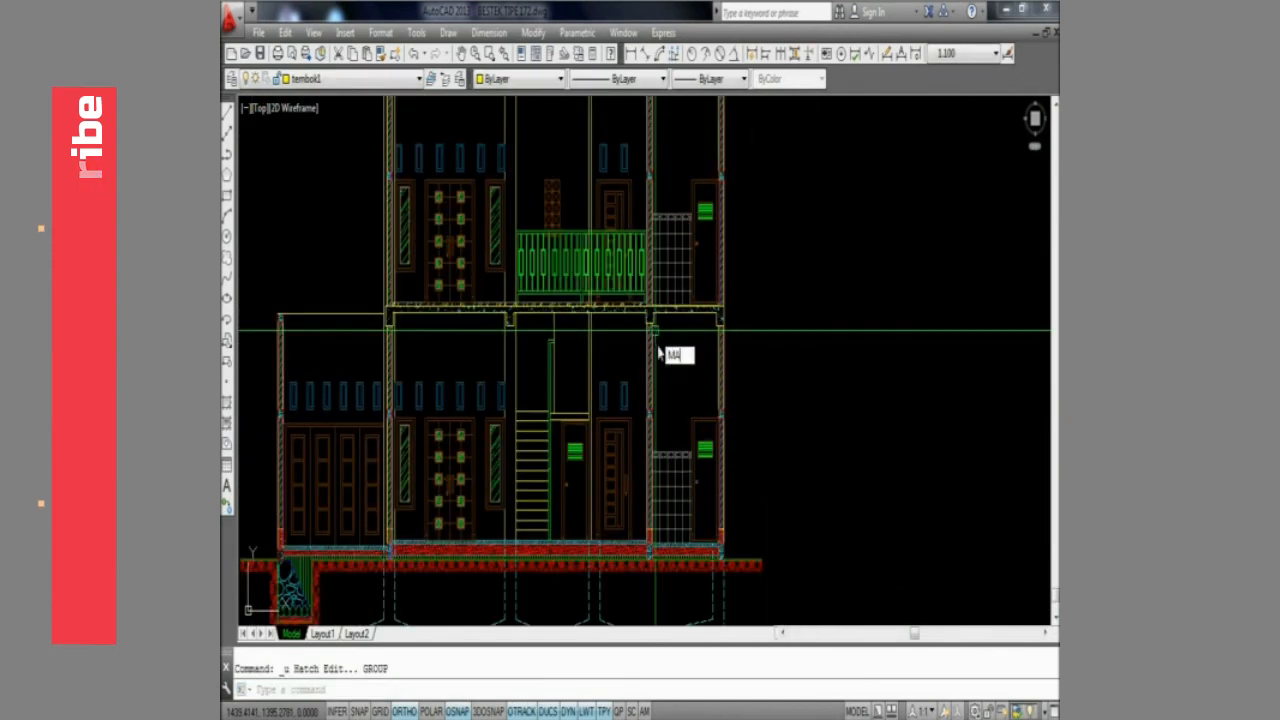
Match the upper-floor slab hatch's properties to a teal source object in the section
{"action": "key", "text": "Return"}
{"action": "scroll", "coordinate": [692, 572], "scroll_direction": "up", "scroll_amount": 8}
{"action": "left_click", "coordinate": [719, 414]}
{"action": "scroll", "coordinate": [720, 413], "scroll_direction": "down", "scroll_amount": 6}
{"action": "middle_click_drag", "start_coordinate": [734, 303], "coordinate": [837, 583]}
{"action": "scroll", "coordinate": [837, 583], "scroll_direction": "down", "scroll_amount": 2}
{"action": "middle_click_drag", "start_coordinate": [655, 471], "coordinate": [656, 329]}
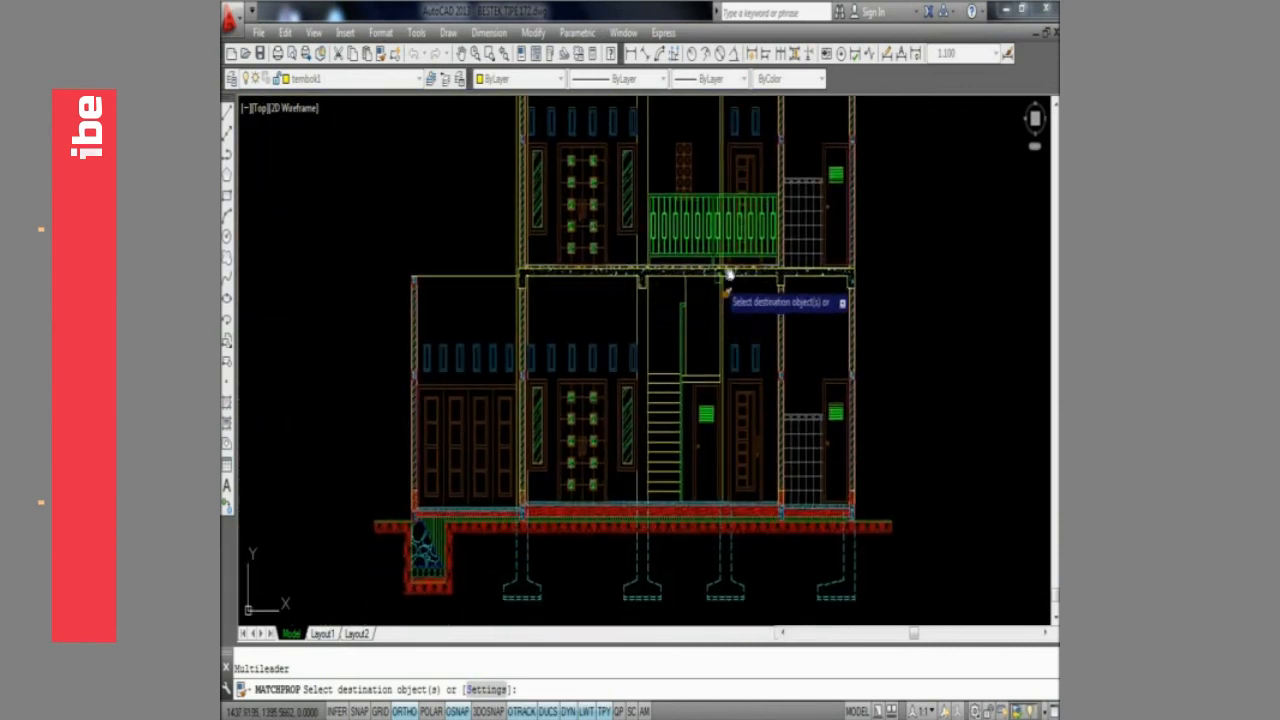
{"action": "scroll", "coordinate": [728, 276], "scroll_direction": "up", "scroll_amount": 5}
{"action": "left_click", "coordinate": [666, 234]}
{"action": "scroll", "coordinate": [666, 234], "scroll_direction": "down", "scroll_amount": 2}
{"action": "middle_click_drag", "start_coordinate": [680, 297], "coordinate": [897, 429]}
{"action": "scroll", "coordinate": [617, 371], "scroll_direction": "down", "scroll_amount": 2}
Match the floor-layer hatch above the slab to the same source object and leave property matching
{"action": "scroll", "coordinate": [662, 388], "scroll_direction": "up", "scroll_amount": 5}
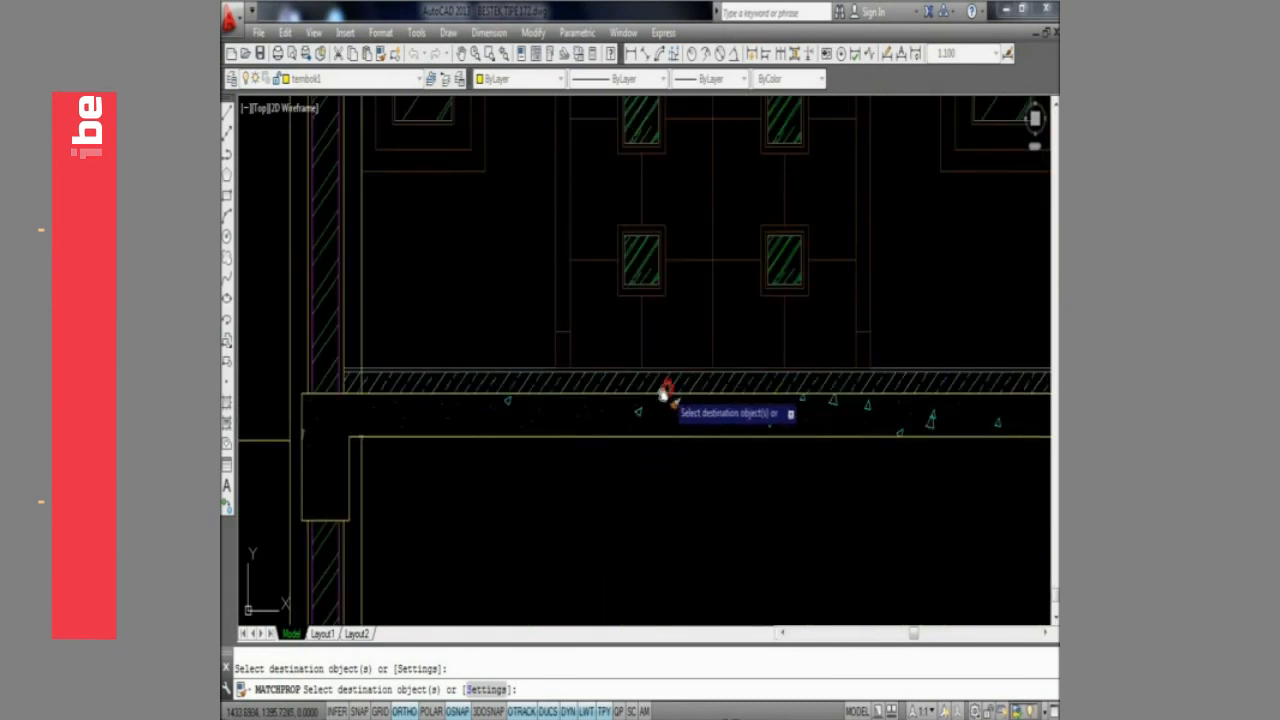
{"action": "scroll", "coordinate": [664, 393], "scroll_direction": "down", "scroll_amount": 3}
{"action": "scroll", "coordinate": [739, 410], "scroll_direction": "up", "scroll_amount": 3}
{"action": "middle_click_drag", "start_coordinate": [687, 415], "coordinate": [398, 422]}
{"action": "scroll", "coordinate": [543, 417], "scroll_direction": "down", "scroll_amount": 5}
{"action": "scroll", "coordinate": [560, 417], "scroll_direction": "up", "scroll_amount": 2}
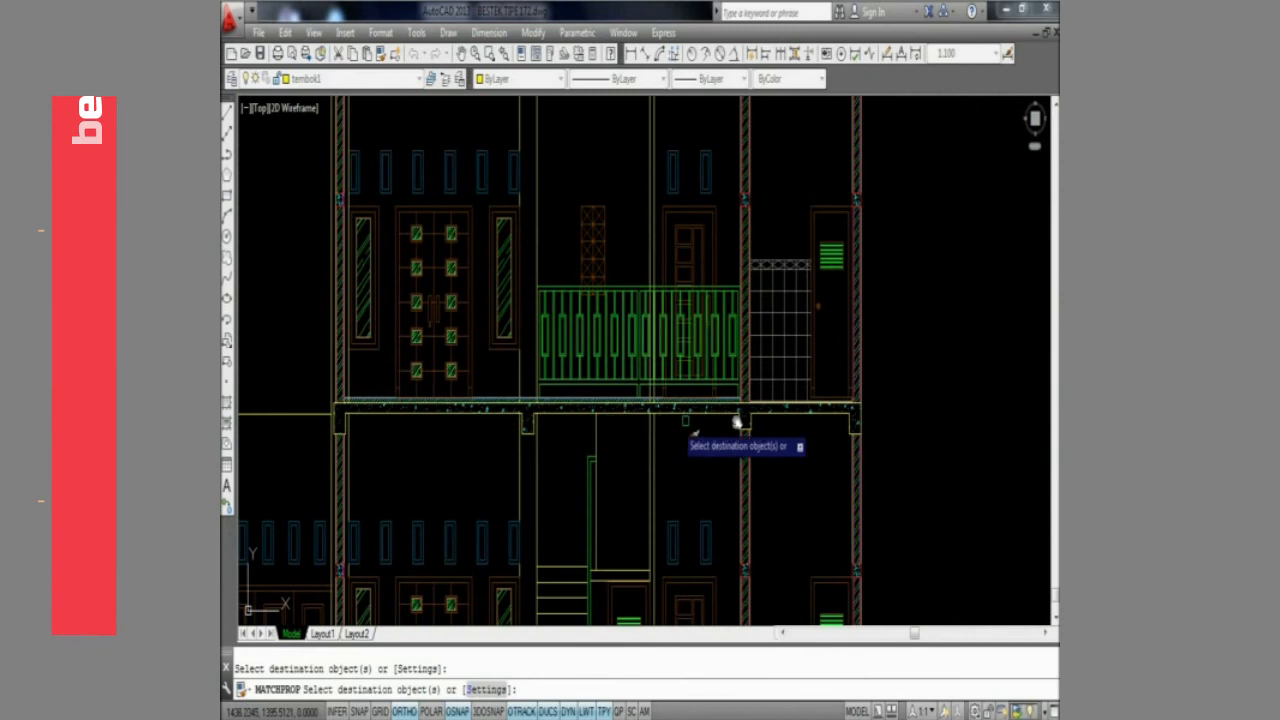
{"action": "scroll", "coordinate": [855, 392], "scroll_direction": "up", "scroll_amount": 5}
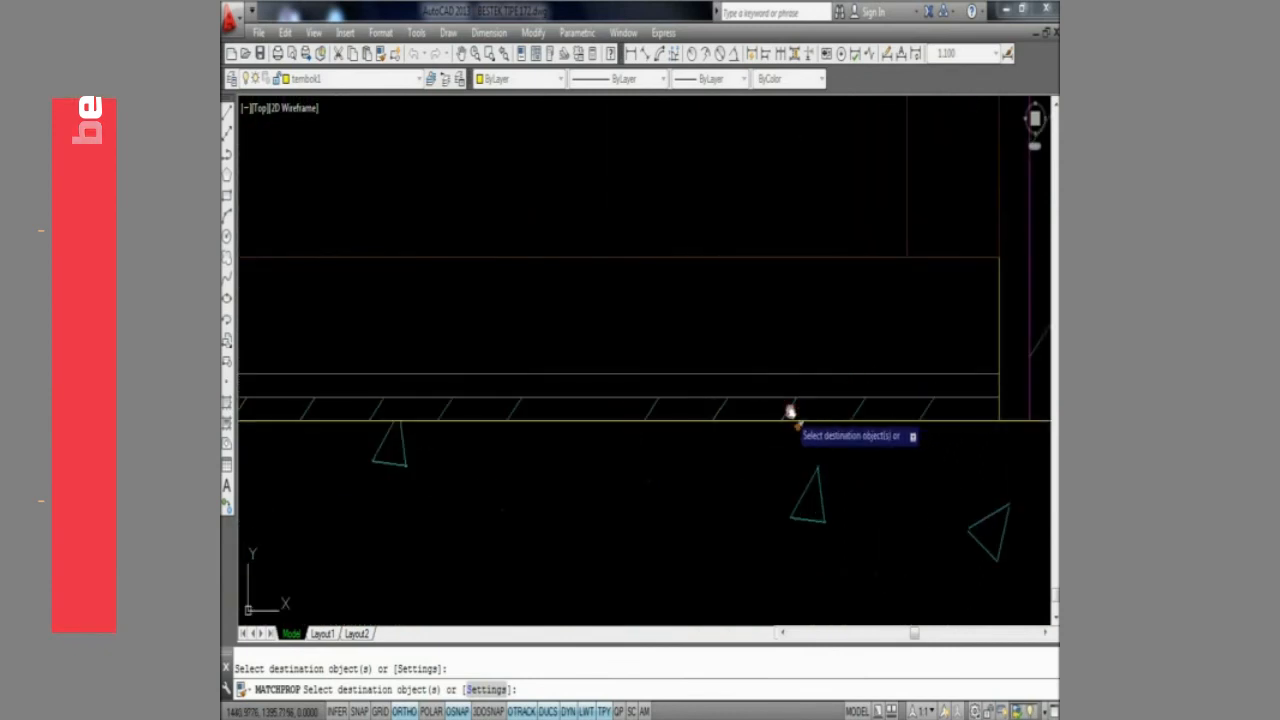
{"action": "scroll", "coordinate": [856, 416], "scroll_direction": "down", "scroll_amount": 9}
{"action": "scroll", "coordinate": [783, 426], "scroll_direction": "up", "scroll_amount": 2}
{"action": "key", "text": "Escape"}
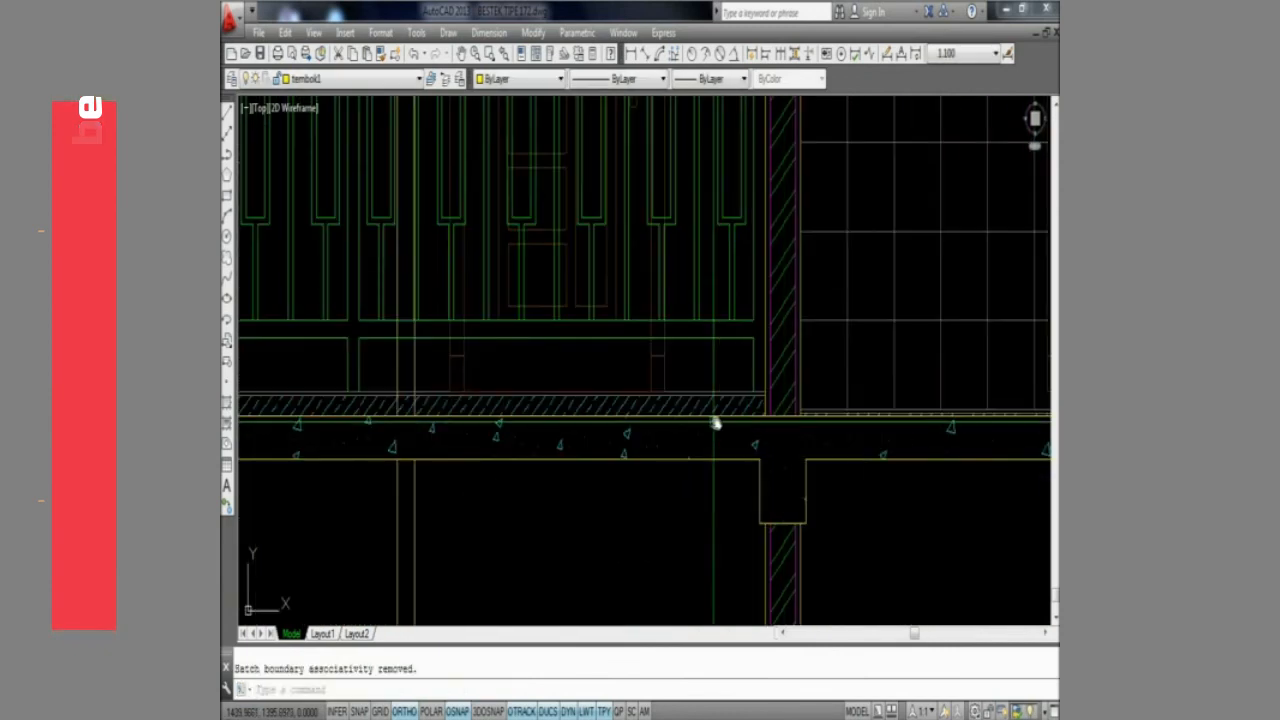
Trim the two vertical wall lines behind the balcony railing where they cross the upper floor layer
{"action": "middle_click_drag", "start_coordinate": [714, 422], "coordinate": [951, 403]}
{"action": "scroll", "coordinate": [683, 410], "scroll_direction": "up", "scroll_amount": 2}
{"action": "type", "text": "TR"}
{"action": "key", "text": "Return"}
{"action": "scroll", "coordinate": [635, 358], "scroll_direction": "up", "scroll_amount": 2}
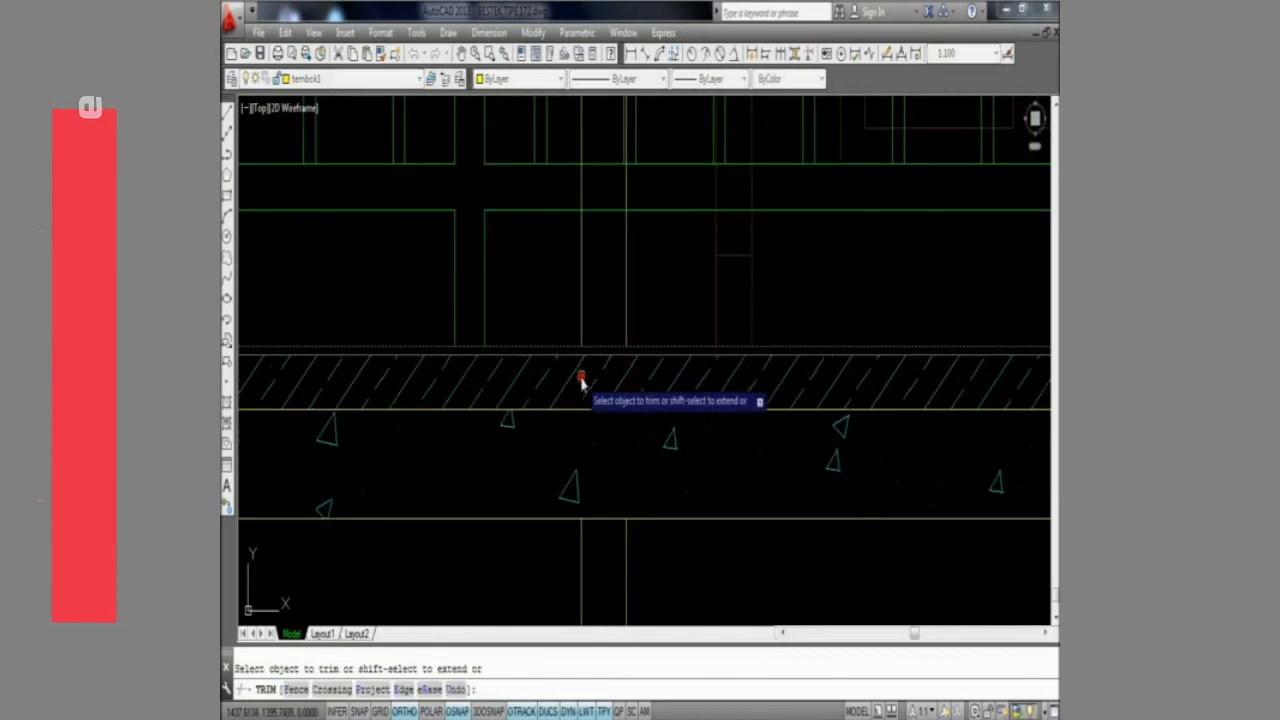
Trim the two vertical wall lines above the middle beam where they cross the upper floor layer
{"action": "scroll", "coordinate": [585, 384], "scroll_direction": "down", "scroll_amount": 6}
{"action": "middle_click_drag", "start_coordinate": [585, 385], "coordinate": [672, 391]}
{"action": "middle_click_drag", "start_coordinate": [551, 454], "coordinate": [717, 446]}
{"action": "scroll", "coordinate": [502, 383], "scroll_direction": "up", "scroll_amount": 4}
{"action": "middle_click_drag", "start_coordinate": [502, 383], "coordinate": [563, 380]}
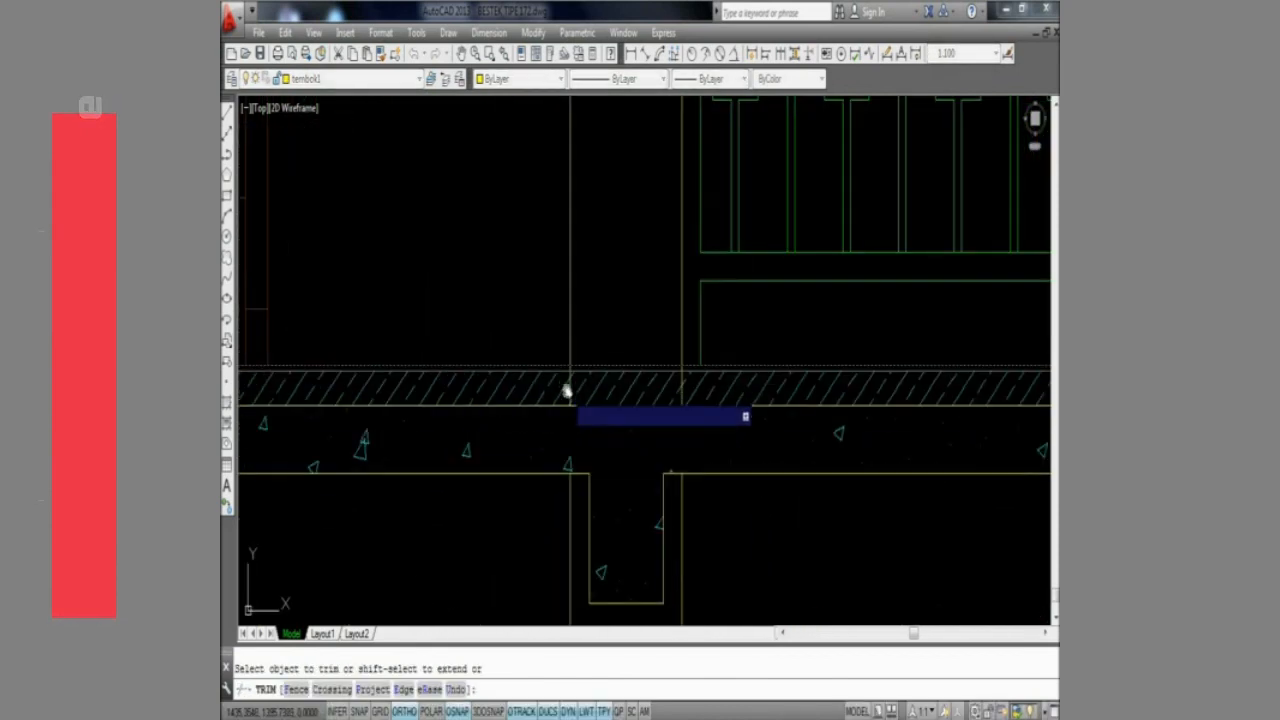
{"action": "scroll", "coordinate": [571, 394], "scroll_direction": "down", "scroll_amount": 4}
{"action": "scroll", "coordinate": [569, 394], "scroll_direction": "up", "scroll_amount": 6}
{"action": "middle_click_drag", "start_coordinate": [899, 394], "coordinate": [802, 431]}
{"action": "scroll", "coordinate": [569, 394], "scroll_direction": "down", "scroll_amount": 6}
{"action": "scroll", "coordinate": [508, 431], "scroll_direction": "up", "scroll_amount": 4}
{"action": "scroll", "coordinate": [503, 385], "scroll_direction": "up", "scroll_amount": 4}
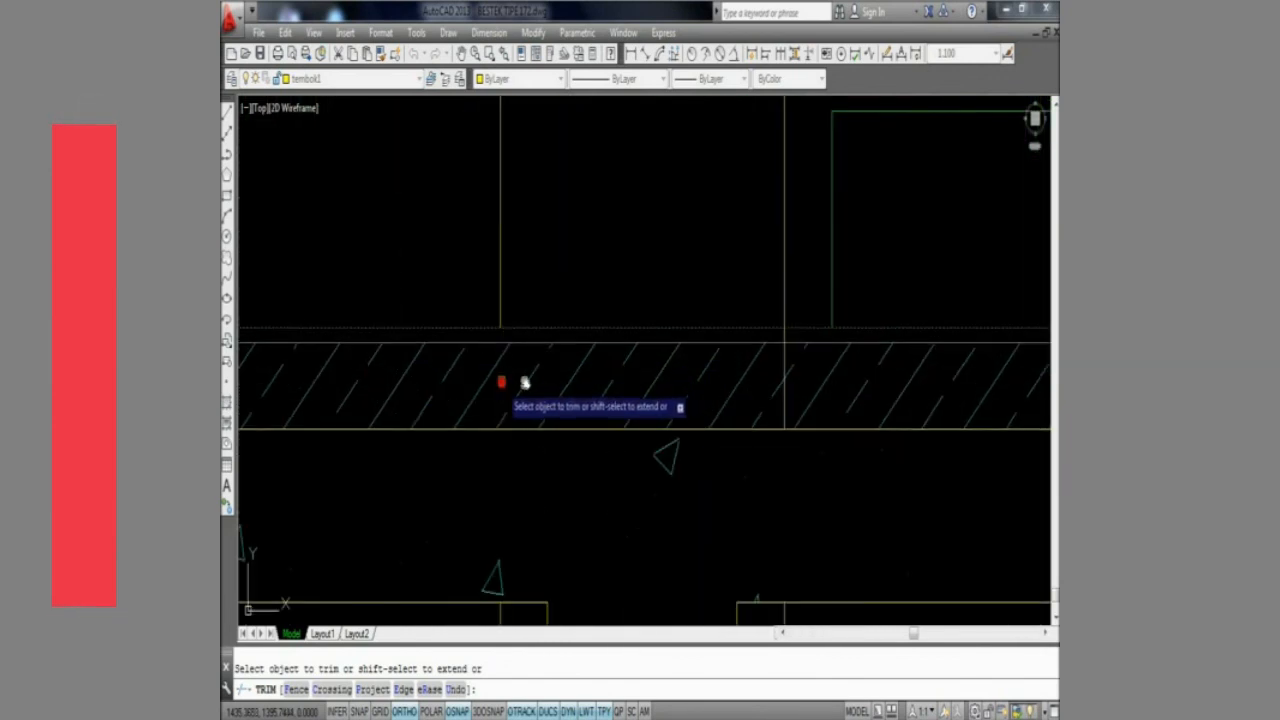
{"action": "scroll", "coordinate": [785, 436], "scroll_direction": "down", "scroll_amount": 8}
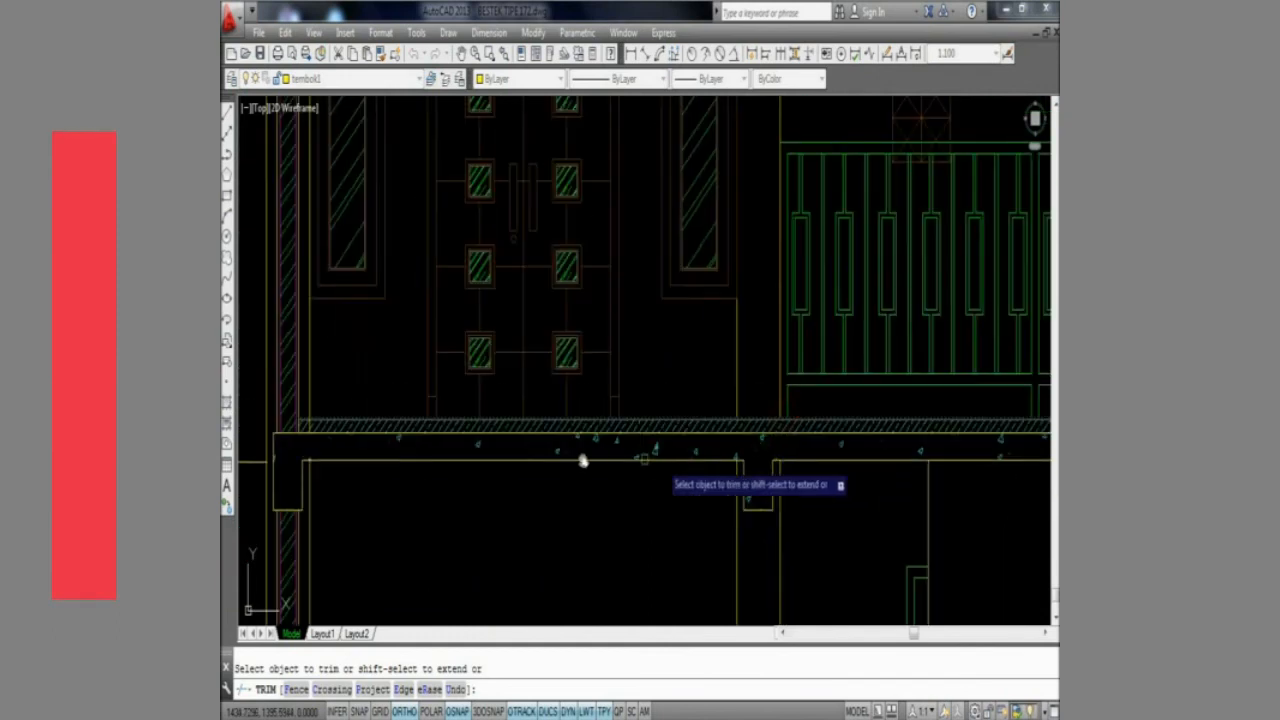
Trim the vertical line beside the upper floor's left wall where it crosses the floor layer
{"action": "middle_click_drag", "start_coordinate": [520, 458], "coordinate": [676, 458]}
{"action": "scroll", "coordinate": [476, 442], "scroll_direction": "up", "scroll_amount": 2}
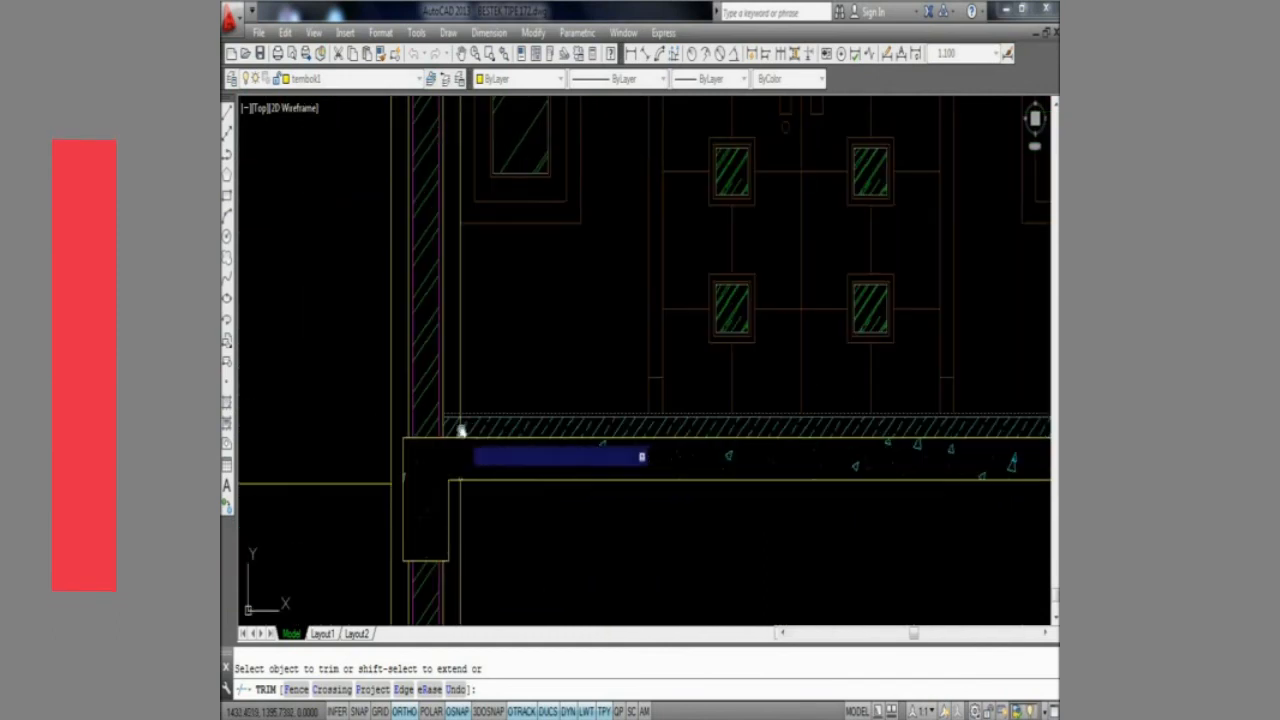
{"action": "scroll", "coordinate": [461, 431], "scroll_direction": "up", "scroll_amount": 4}
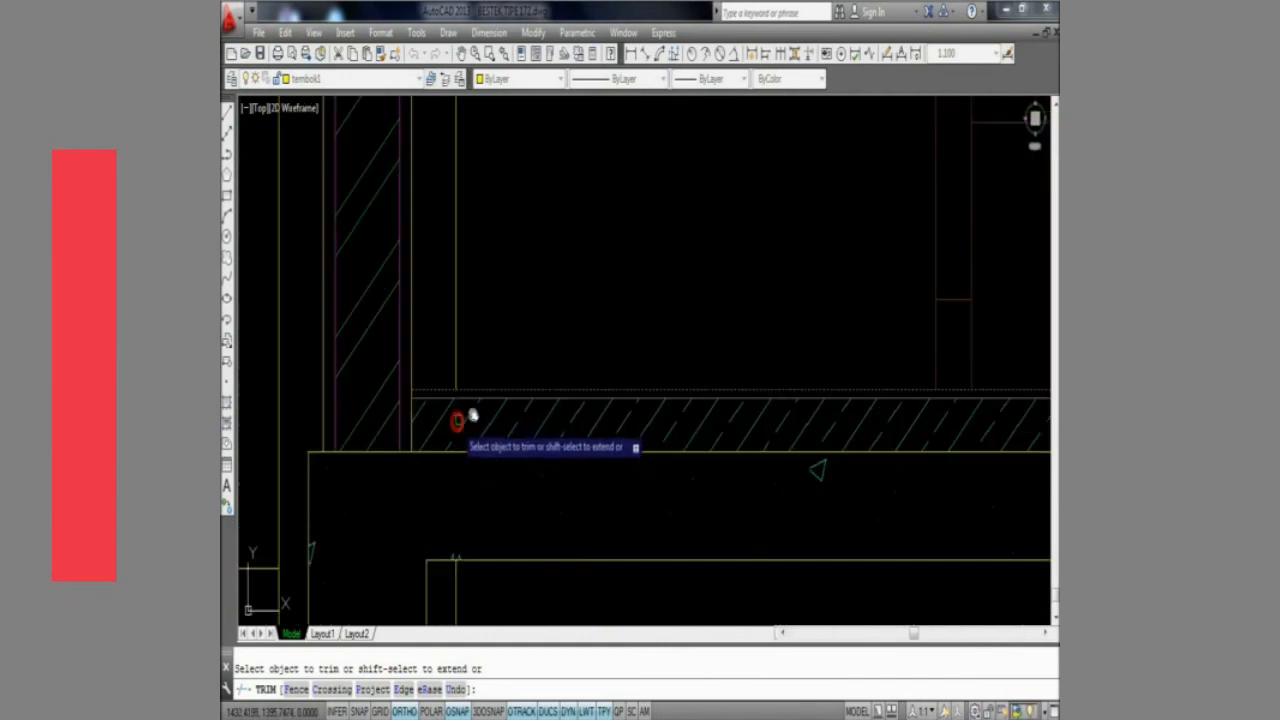
{"action": "key", "text": "Escape"}
Draw a horizontal beam line below the slab from the beam over the inner right wall to the left wall's inner line
{"action": "scroll", "coordinate": [594, 434], "scroll_direction": "down", "scroll_amount": 8}
{"action": "type", "text": "line"}
{"action": "key", "text": "Return"}
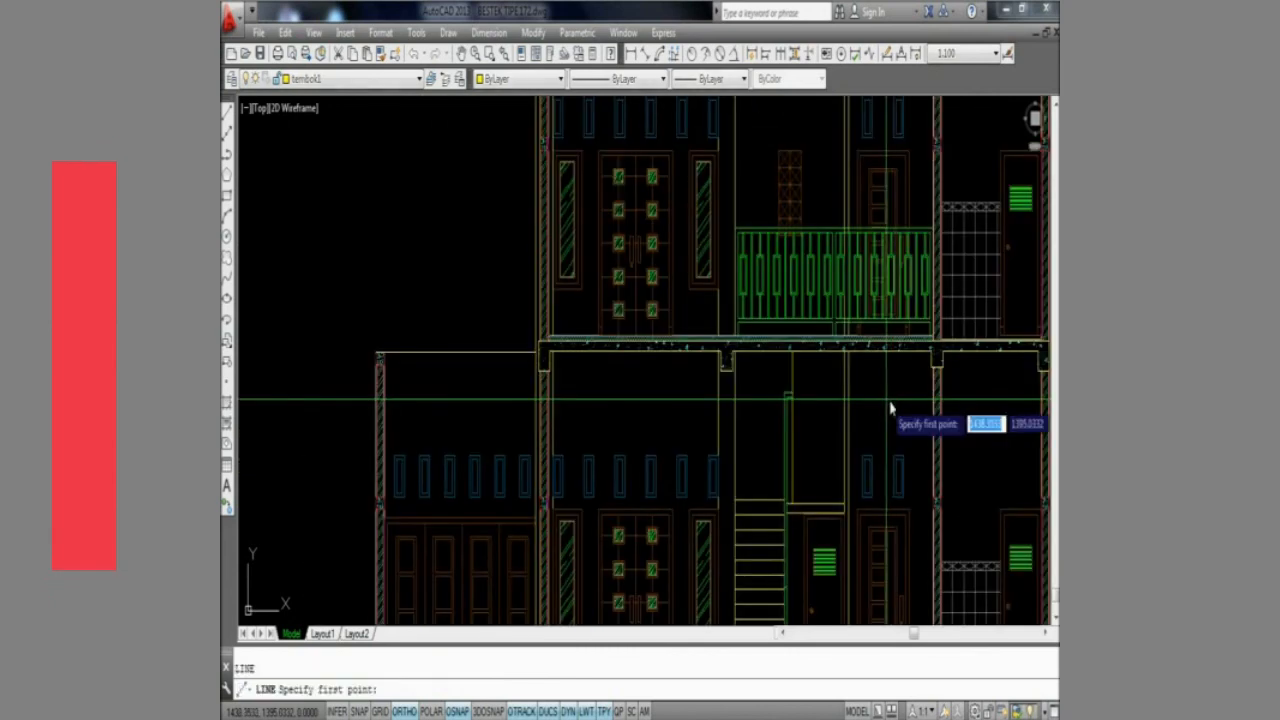
{"action": "left_click", "coordinate": [931, 368]}
{"action": "scroll", "coordinate": [560, 413], "scroll_direction": "up", "scroll_amount": 2}
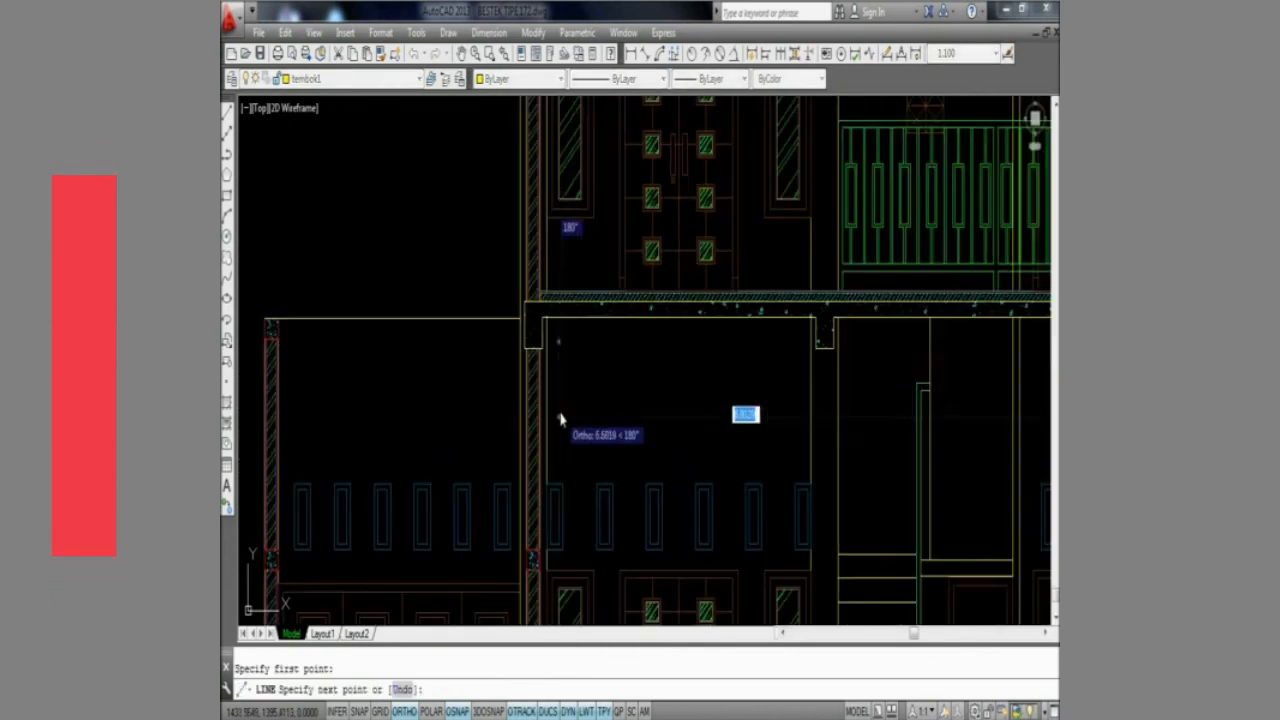
{"action": "left_click", "coordinate": [545, 340]}
{"action": "key", "text": "Return"}
{"action": "type", "text": "f"}
{"action": "key", "text": "Return"}
{"action": "key", "text": "Escape"}
Trim the new beam line beyond the vertical wall line beside the middle beam
{"action": "type", "text": "tr"}
{"action": "key", "text": "Return"}
{"action": "left_click", "coordinate": [805, 395]}
{"action": "key", "text": "Return"}
{"action": "left_click", "coordinate": [860, 343]}
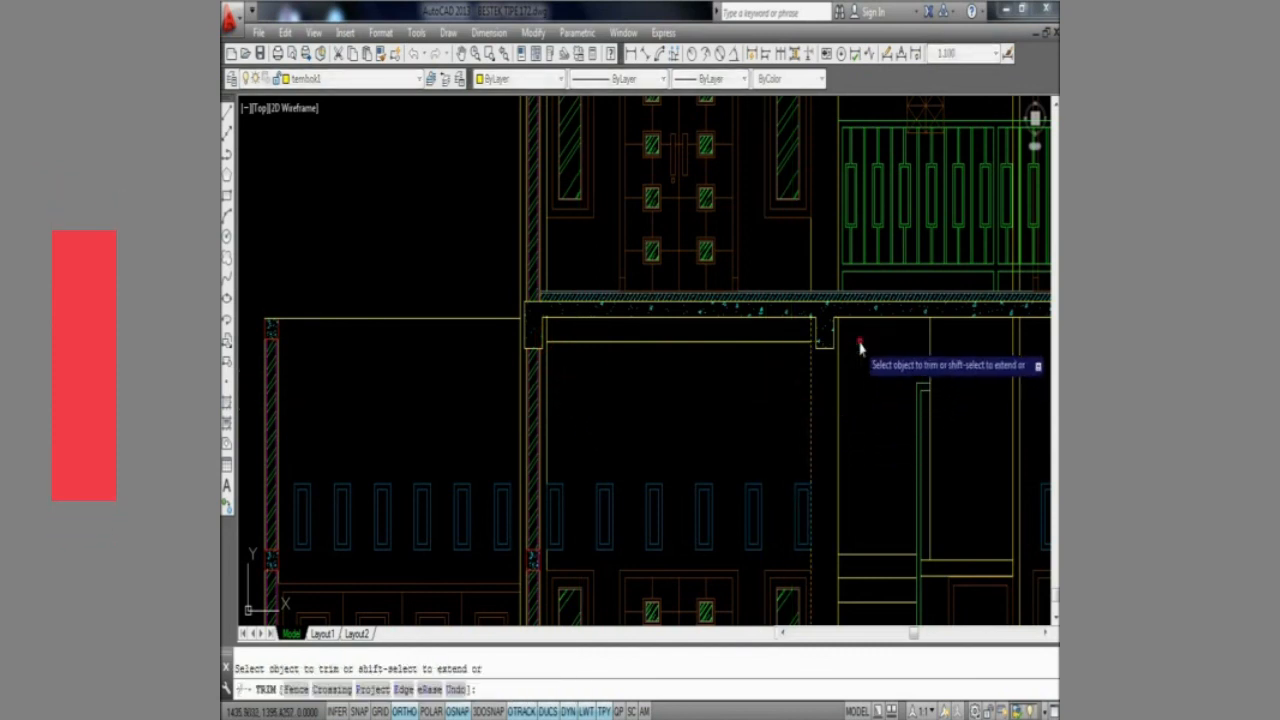
{"action": "key", "text": "Return"}
{"action": "mouse_move", "coordinate": [802, 404]}
{"action": "middle_mouse_down"}
{"action": "mouse_move", "coordinate": [777, 397]}
{"action": "mouse_move", "coordinate": [776, 411]}
{"action": "middle_mouse_up"}
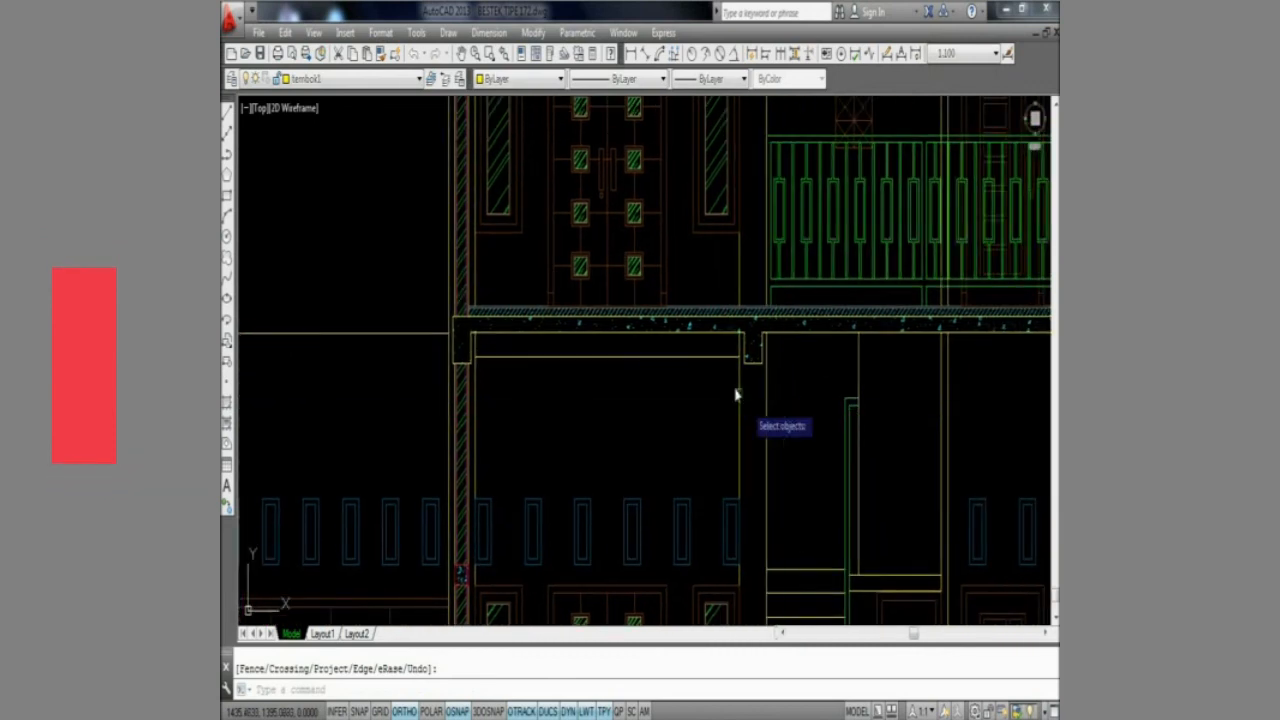
Mirror the beam line about the middle beam's vertical centre axis into the stair bay
{"action": "type", "text": "mi"}
{"action": "key", "text": "Return"}
{"action": "key", "text": "Return"}
{"action": "left_click", "coordinate": [754, 365]}
{"action": "left_click", "coordinate": [756, 405]}
{"action": "key", "text": "Return"}
Trim the mirrored beam line beyond the vertical line beside the stair
{"action": "mouse_move", "coordinate": [884, 419]}
{"action": "middle_mouse_down"}
{"action": "mouse_move", "coordinate": [822, 436]}
{"action": "mouse_move", "coordinate": [818, 422]}
{"action": "middle_mouse_up"}
{"action": "type", "text": "tr"}
{"action": "key", "text": "Return"}
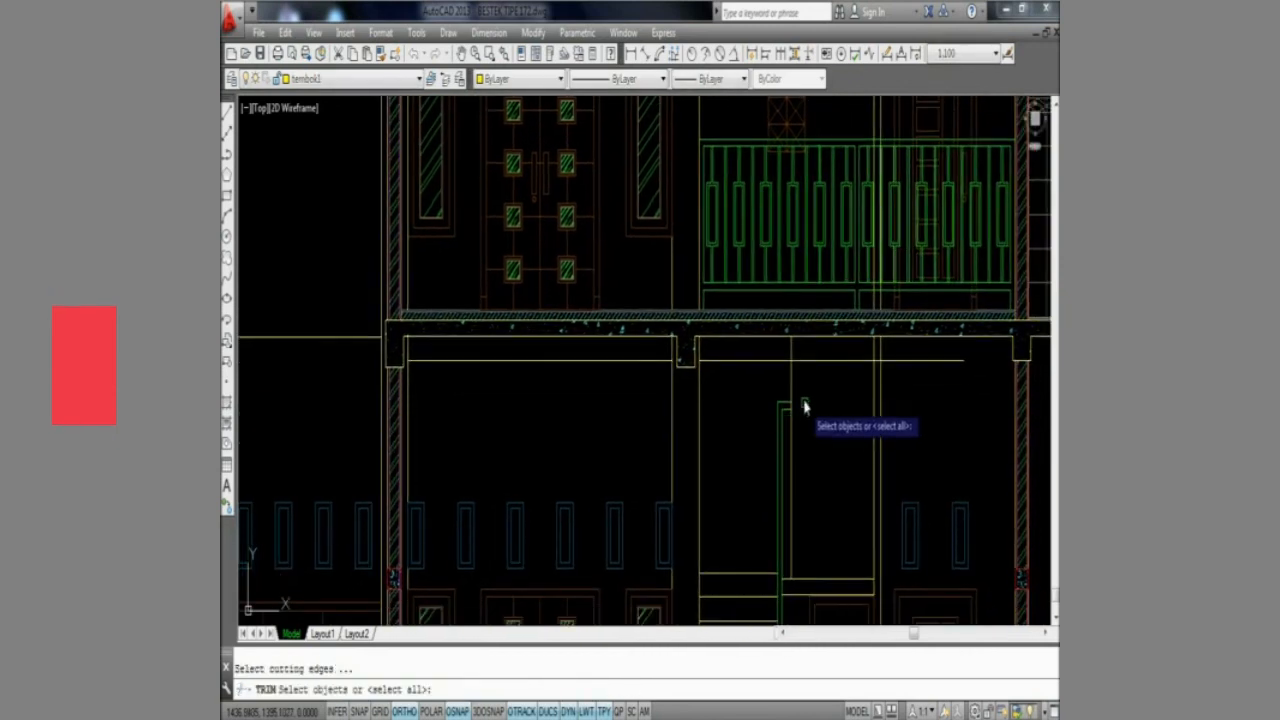
{"action": "key", "text": "Return"}
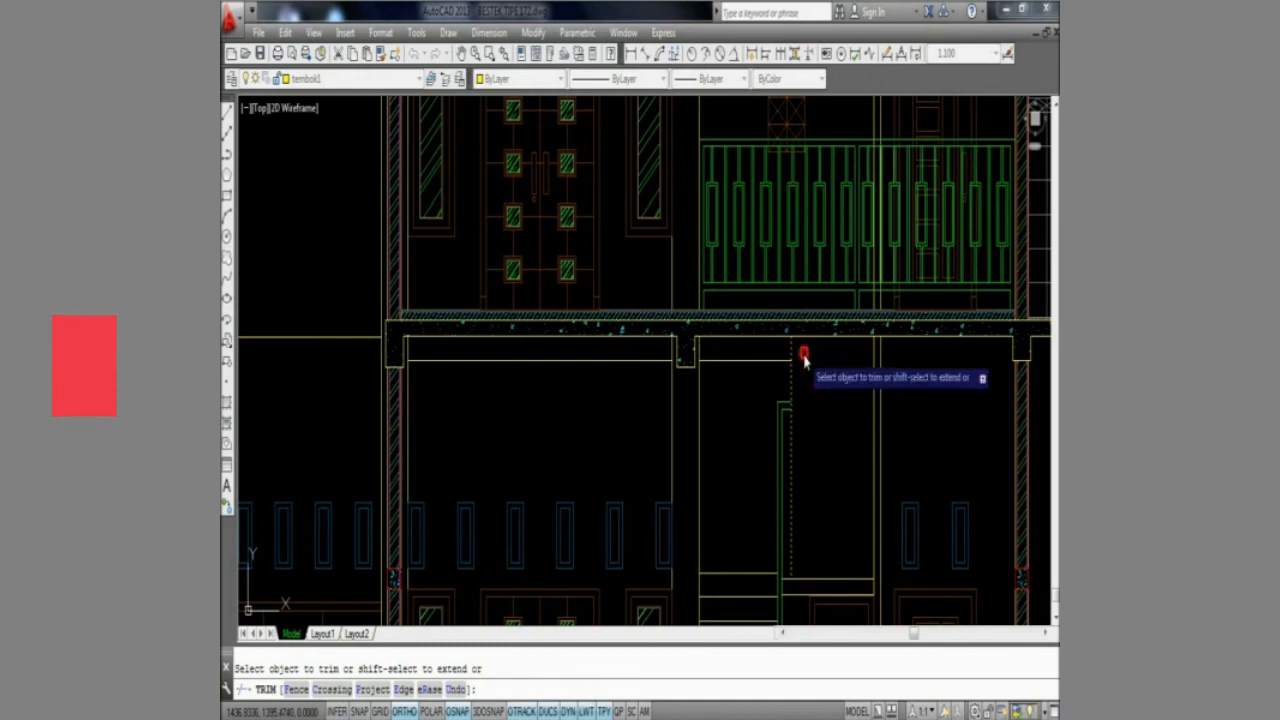
{"action": "key", "text": "Escape"}
Copy the stair-bay beam line into the bay to its right and extend it below the slab
{"action": "scroll", "coordinate": [804, 358], "scroll_direction": "down", "scroll_amount": 2}
{"action": "type", "text": "co"}
{"action": "key", "text": "Return"}
{"action": "key", "text": "Return"}
{"action": "left_click", "coordinate": [746, 401]}
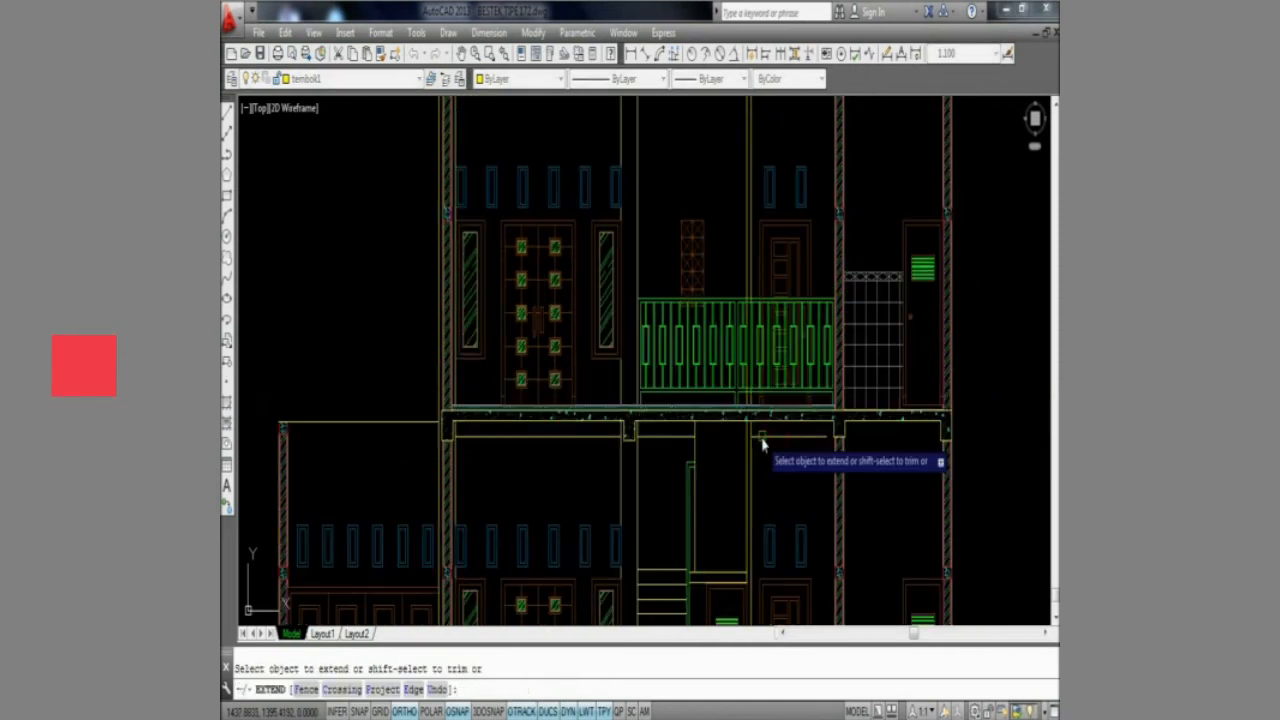
{"action": "scroll", "coordinate": [762, 444], "scroll_direction": "up", "scroll_amount": 2}
{"action": "scroll", "coordinate": [766, 449], "scroll_direction": "down", "scroll_amount": 2}
{"action": "key", "text": "Return"}
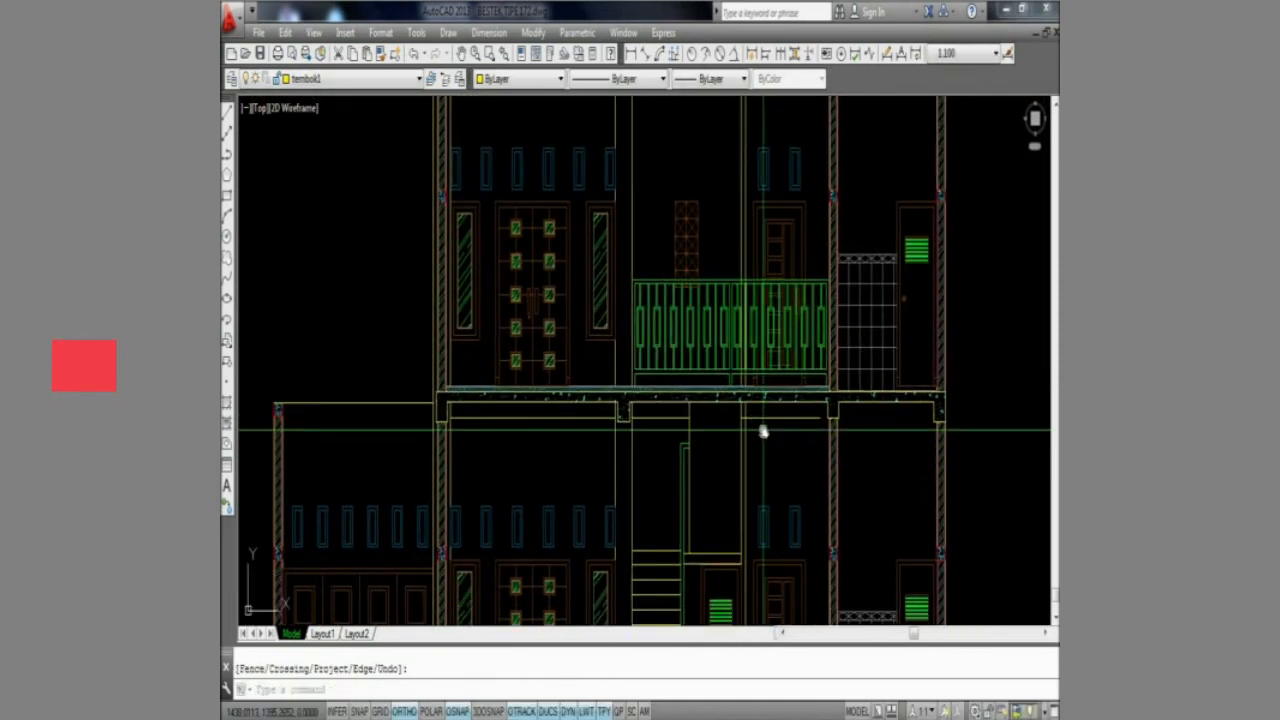
Trim the copied beam line at the vertical wall lines and join its segments into one line
{"action": "key", "text": "Return"}
{"action": "key", "text": "Return"}
{"action": "key", "text": "Return"}
{"action": "key", "text": "Return"}
{"action": "key", "text": "Return"}
{"action": "left_click", "coordinate": [747, 416]}
{"action": "key", "text": "Return"}
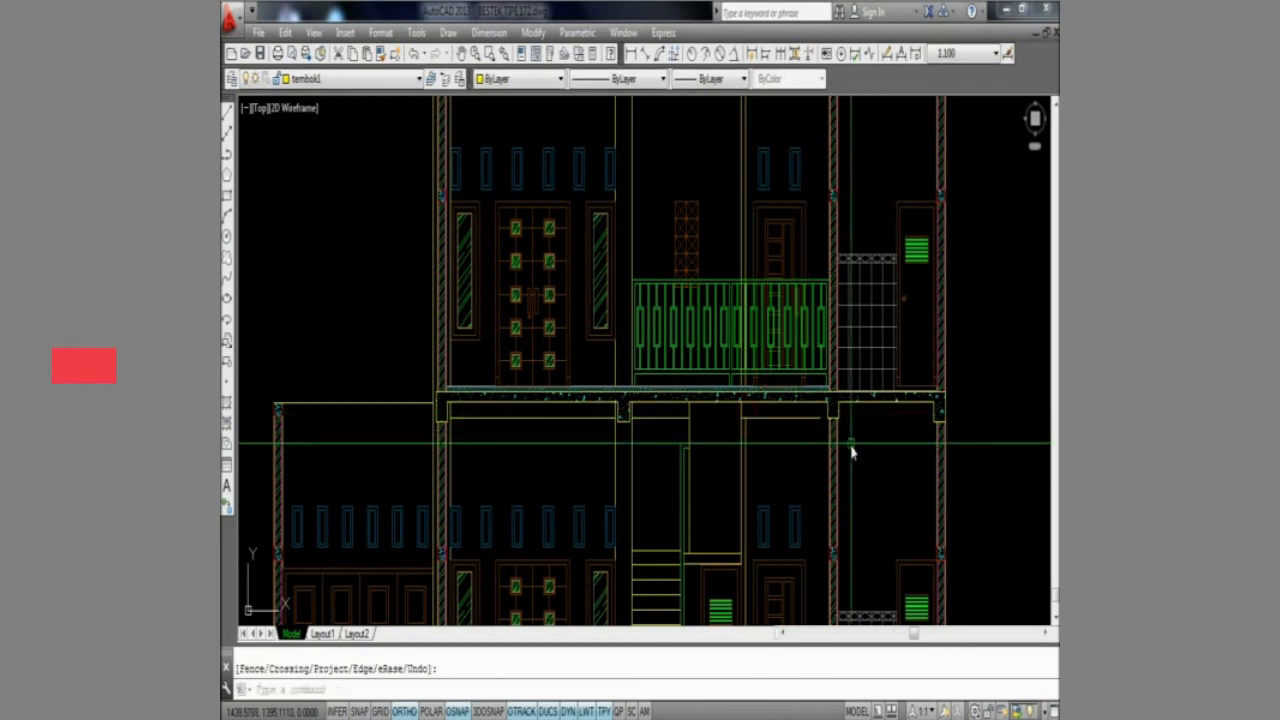
{"action": "scroll", "coordinate": [851, 453], "scroll_direction": "up", "scroll_amount": 2}
{"action": "key", "text": "Return"}
{"action": "scroll", "coordinate": [834, 418], "scroll_direction": "up", "scroll_amount": 2}
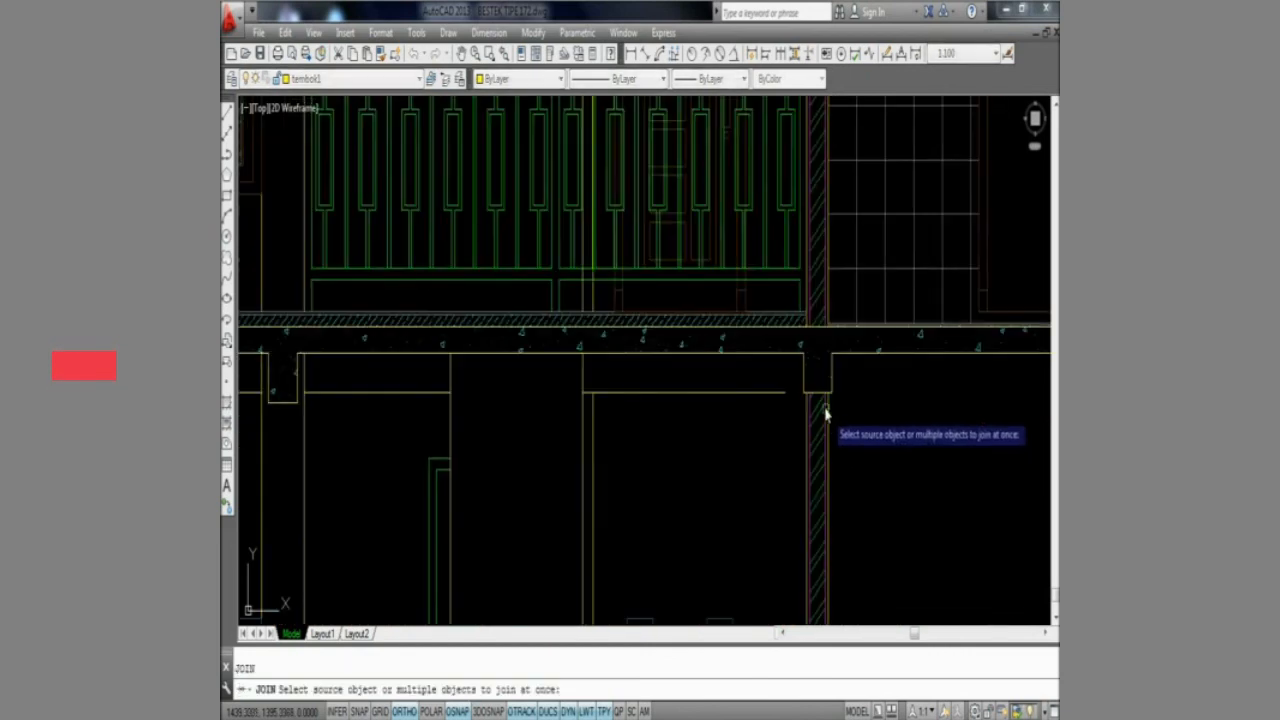
{"action": "left_click", "coordinate": [770, 400]}
{"action": "key", "text": "Return"}
Extend the beam line through the rightmost bay, using the outer beam's edge as the boundary
{"action": "scroll", "coordinate": [795, 440], "scroll_direction": "down", "scroll_amount": 3}
{"action": "scroll", "coordinate": [847, 446], "scroll_direction": "up", "scroll_amount": 2}
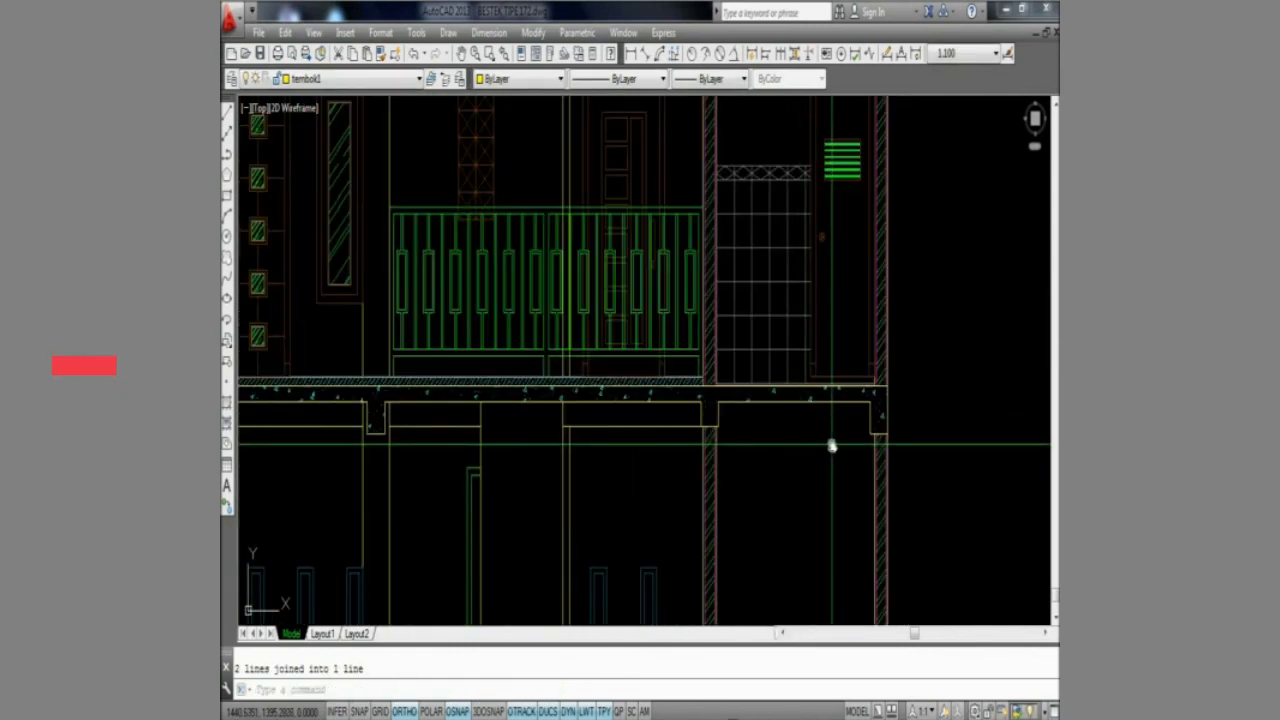
{"action": "key", "text": "Return"}
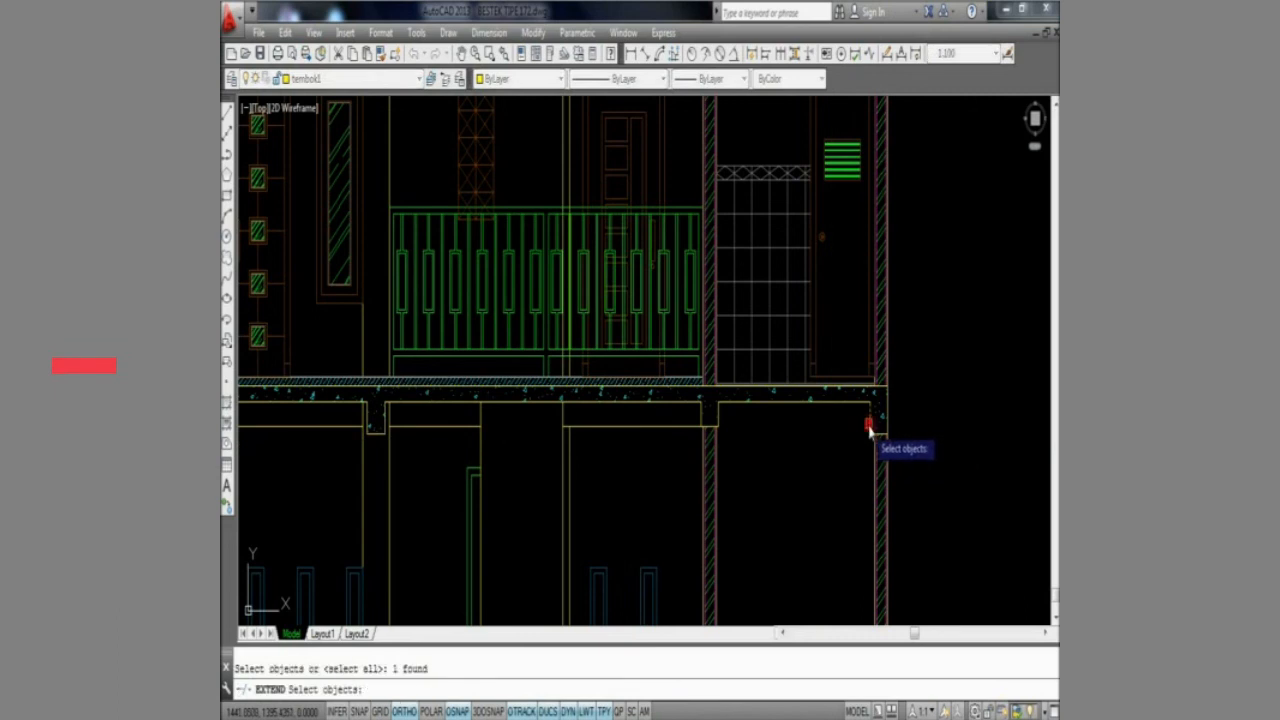
{"action": "key", "text": "Return"}
{"action": "key", "text": "Return"}
{"action": "scroll", "coordinate": [822, 448], "scroll_direction": "down", "scroll_amount": 2}
{"action": "middle_click_drag", "start_coordinate": [826, 455], "coordinate": [825, 447]}
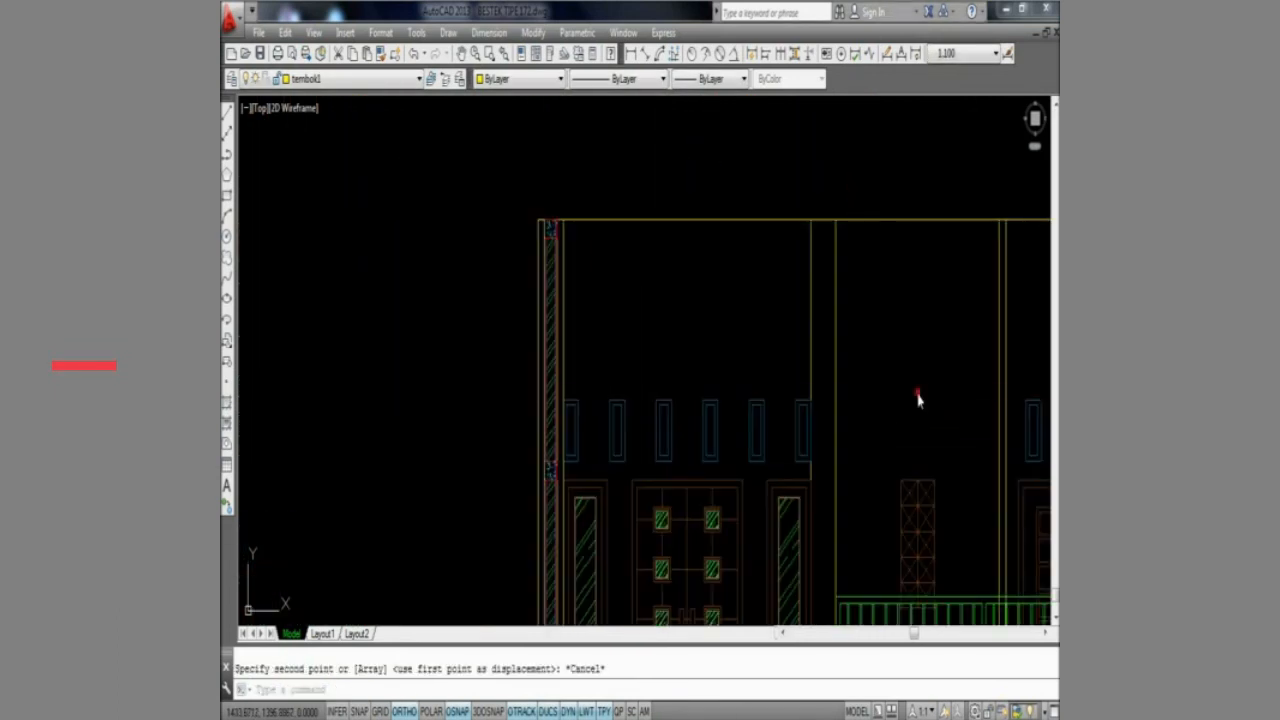
Copy the upper floor's hatched left wall with its ring beam and lintel to the vertical wall line beside the railing
{"action": "type", "text": "CO"}
{"action": "key", "text": "Return"}
{"action": "scroll", "coordinate": [555, 256], "scroll_direction": "up", "scroll_amount": 4}
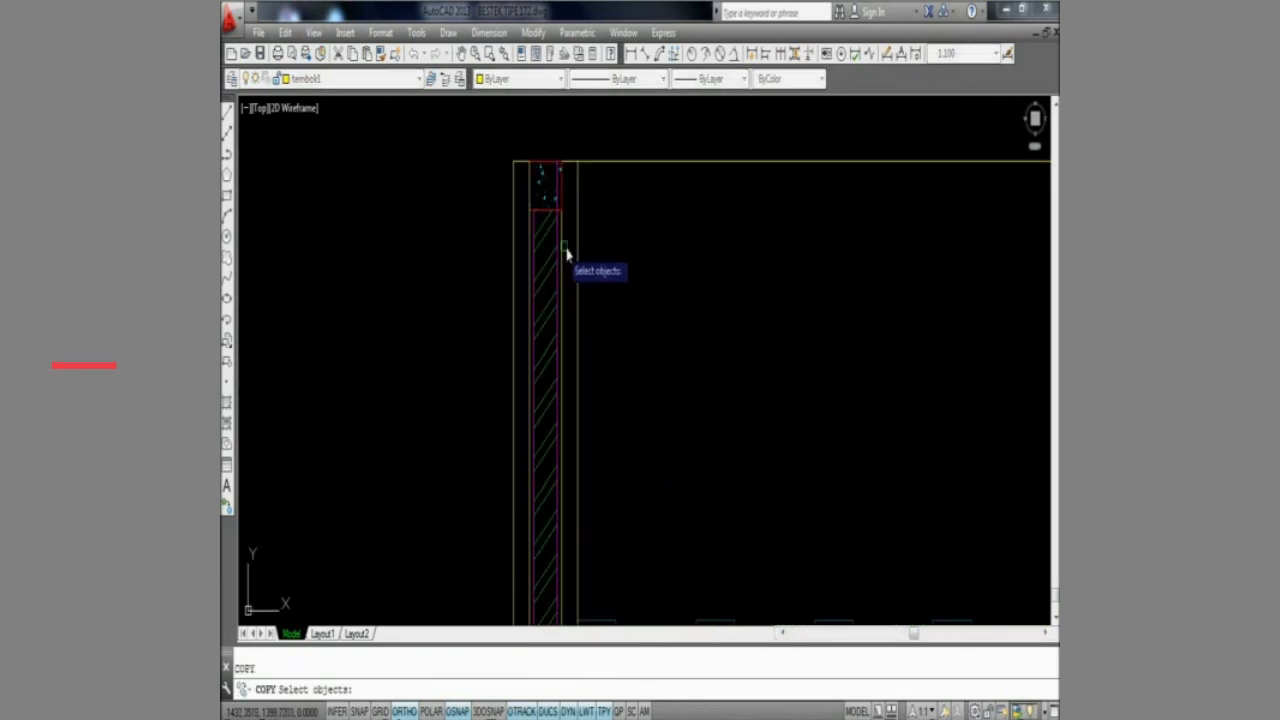
{"action": "left_click", "coordinate": [538, 214]}
{"action": "scroll", "coordinate": [537, 471], "scroll_direction": "down", "scroll_amount": 3}
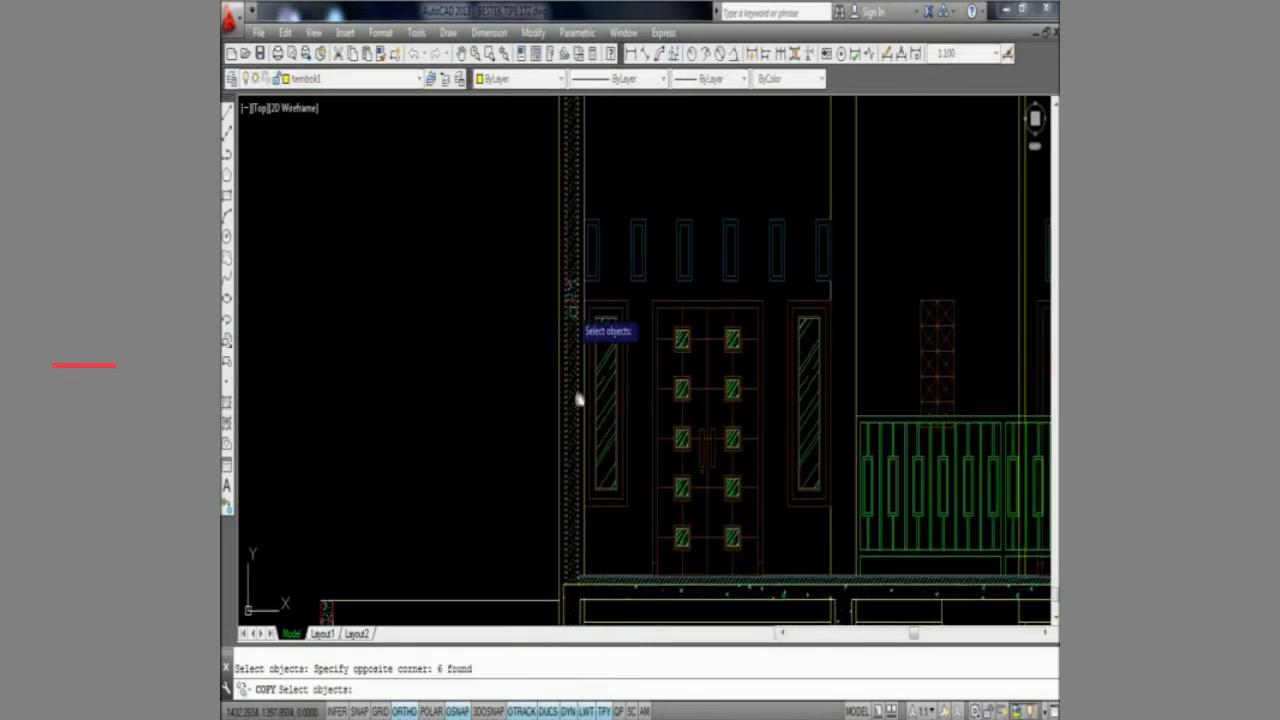
{"action": "scroll", "coordinate": [581, 299], "scroll_direction": "up", "scroll_amount": 4}
{"action": "left_click", "coordinate": [533, 227]}
{"action": "scroll", "coordinate": [534, 300], "scroll_direction": "down", "scroll_amount": 2}
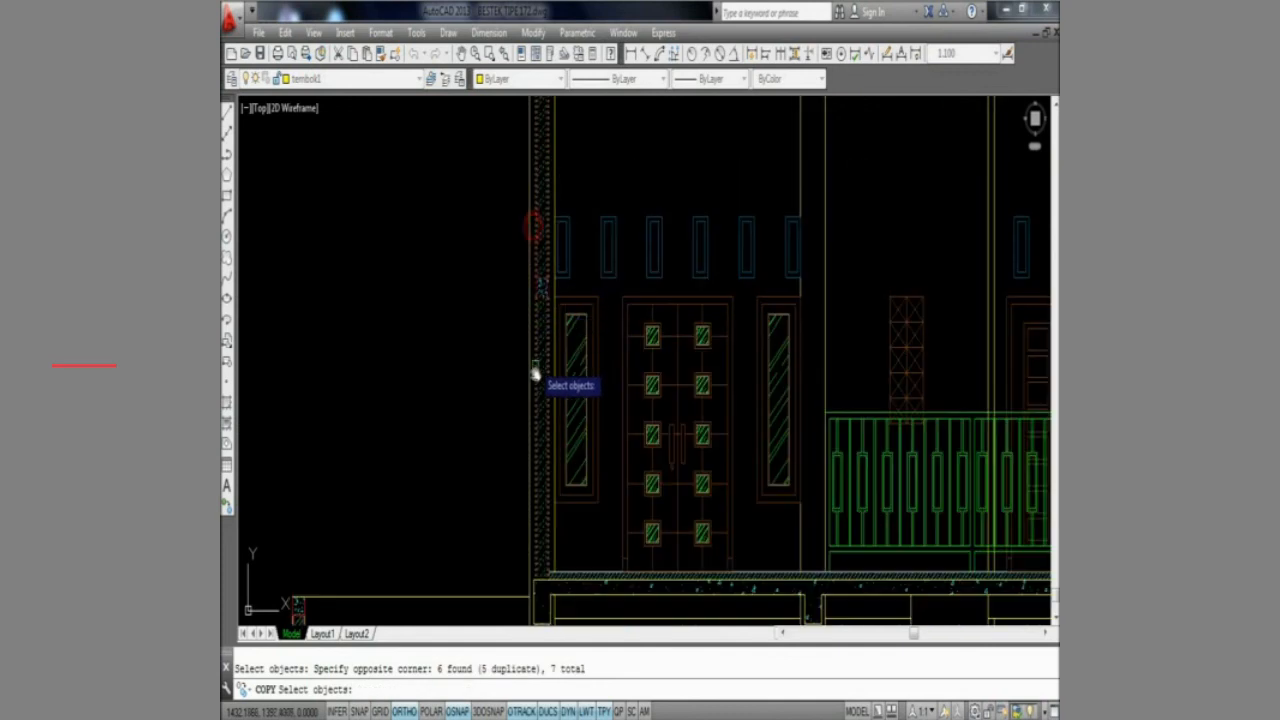
{"action": "middle_click_drag", "start_coordinate": [535, 383], "coordinate": [535, 554]}
{"action": "key", "text": "Return"}
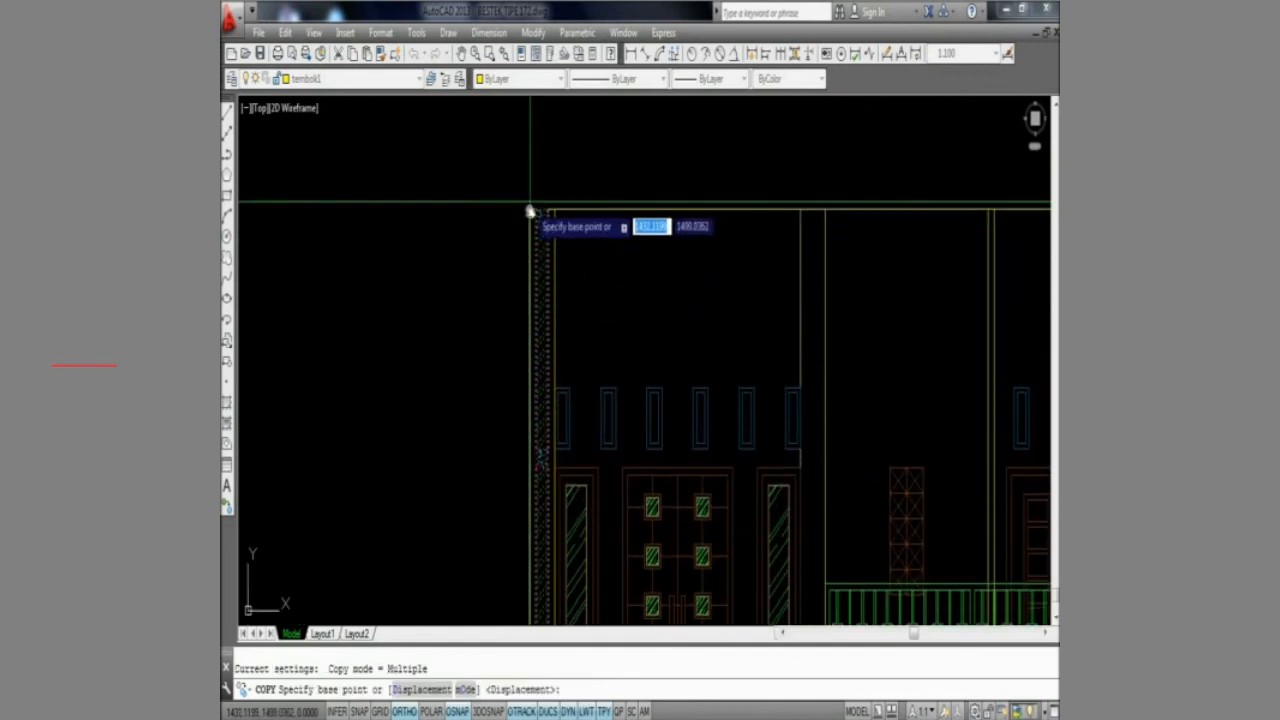
{"action": "left_click", "coordinate": [530, 214]}
{"action": "left_click", "coordinate": [800, 213]}
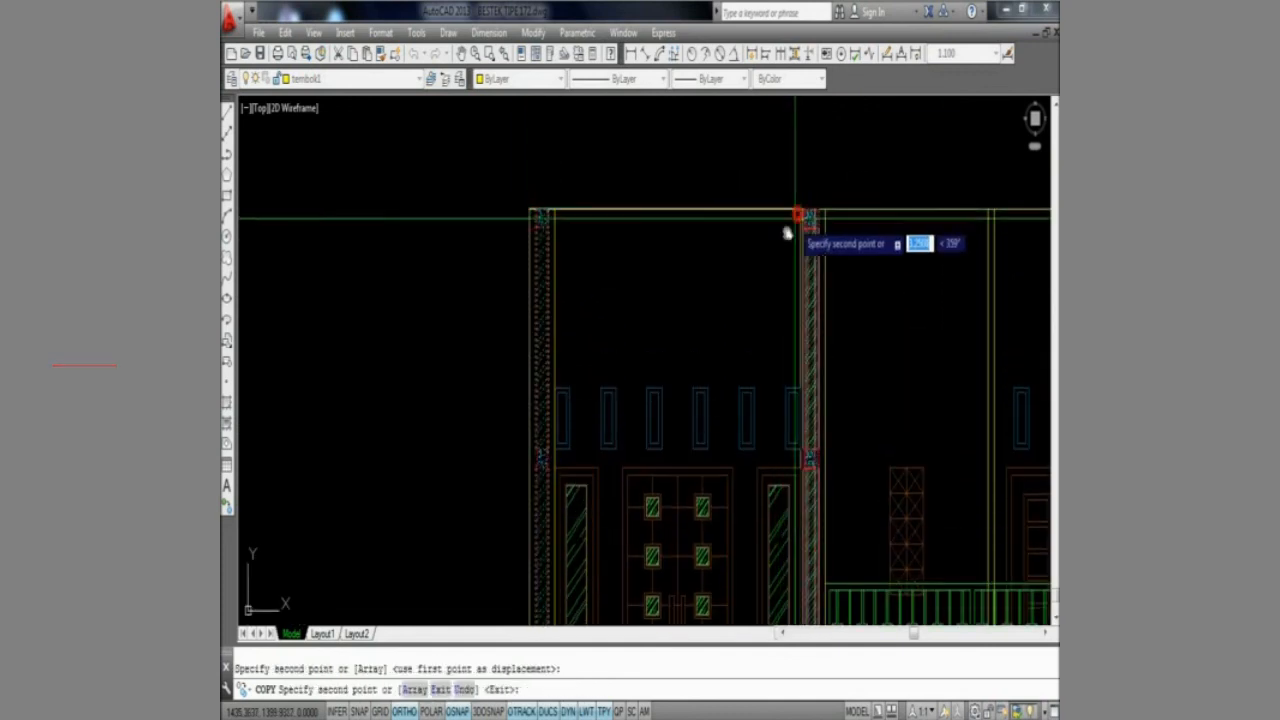
{"action": "key", "text": "Return"}
Trim the floor-layer lines and hatch between the two faces of the copied upper-floor wall
{"action": "middle_click_drag", "start_coordinate": [790, 457], "coordinate": [753, 160]}
{"action": "scroll", "coordinate": [783, 461], "scroll_direction": "up", "scroll_amount": 6}
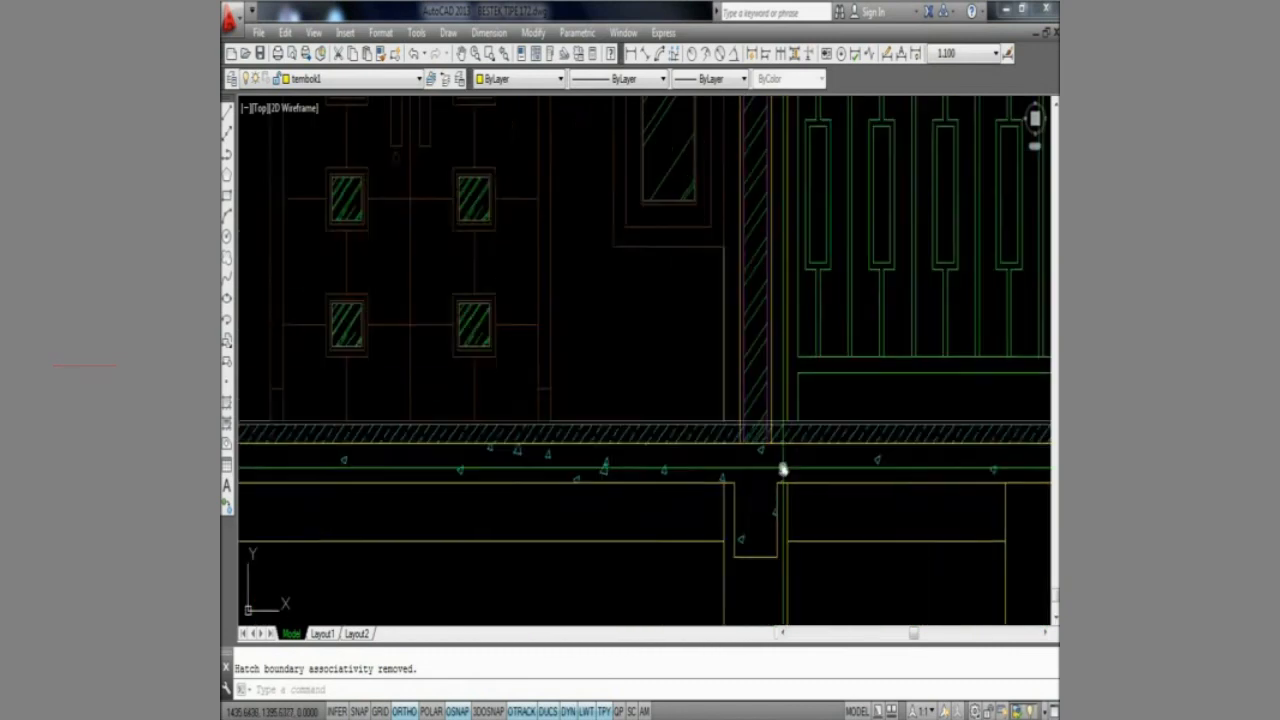
{"action": "type", "text": "tr"}
{"action": "key", "text": "Return"}
{"action": "scroll", "coordinate": [770, 405], "scroll_direction": "up", "scroll_amount": 2}
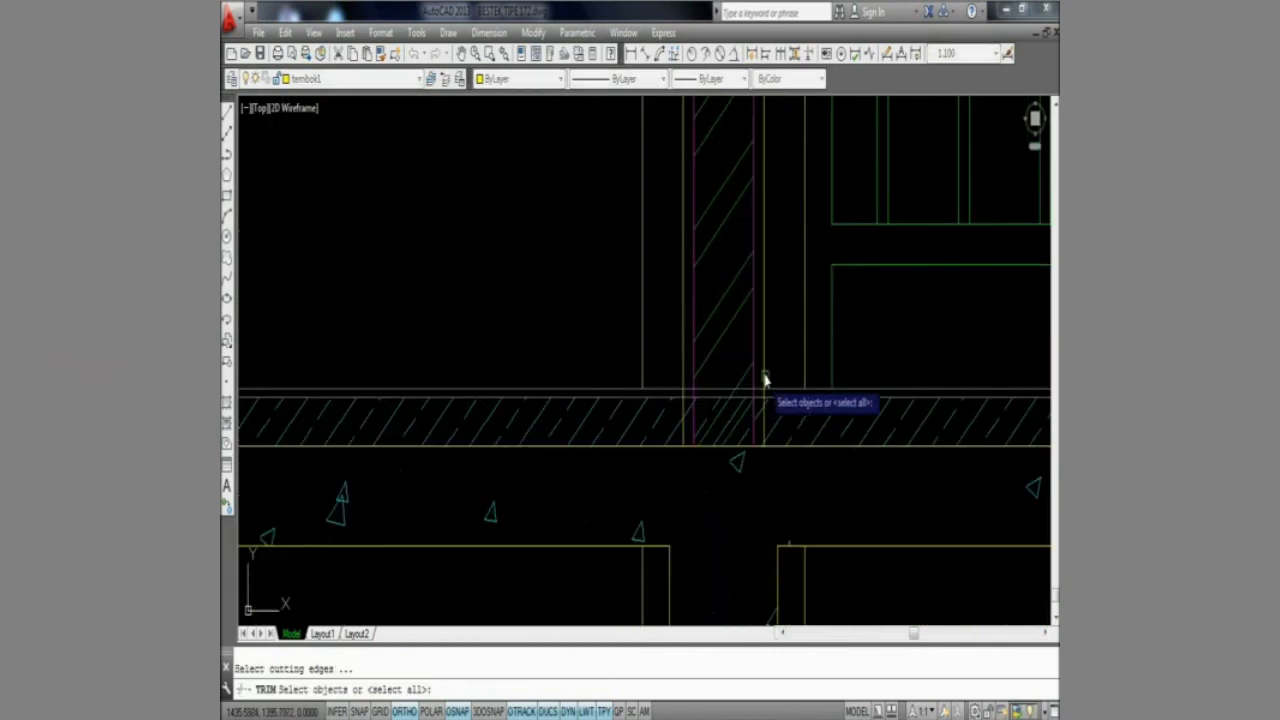
{"action": "key", "text": "Return"}
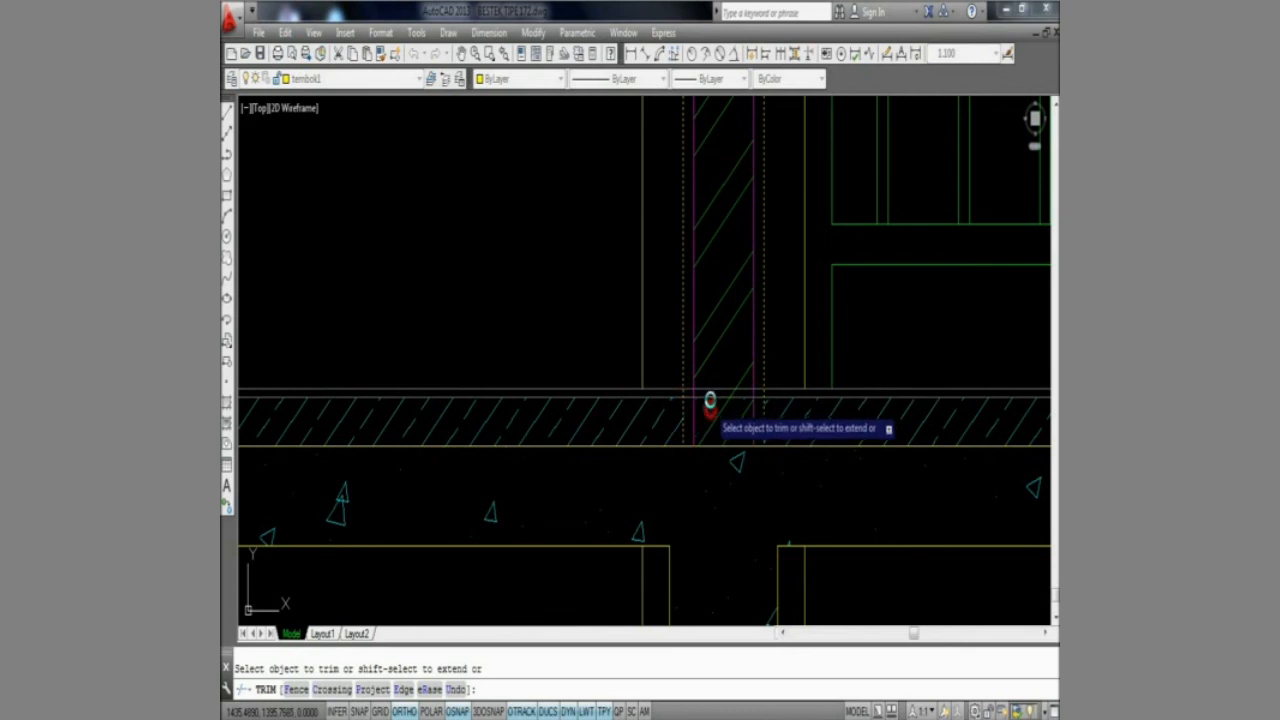
{"action": "left_click", "coordinate": [711, 391]}
{"action": "key", "text": "Return"}
{"action": "scroll", "coordinate": [736, 376], "scroll_direction": "down", "scroll_amount": 8}
{"action": "middle_click_drag", "start_coordinate": [750, 398], "coordinate": [753, 532]}
{"action": "scroll", "coordinate": [753, 526], "scroll_direction": "up", "scroll_amount": 6}
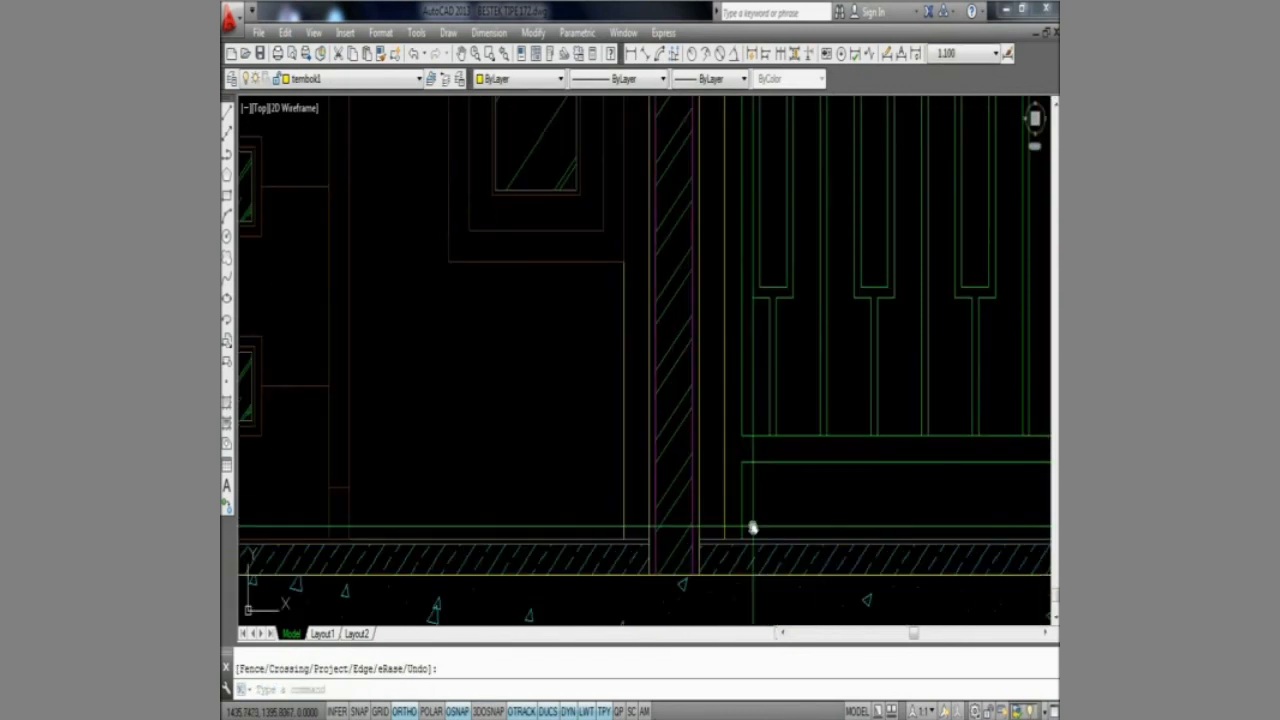